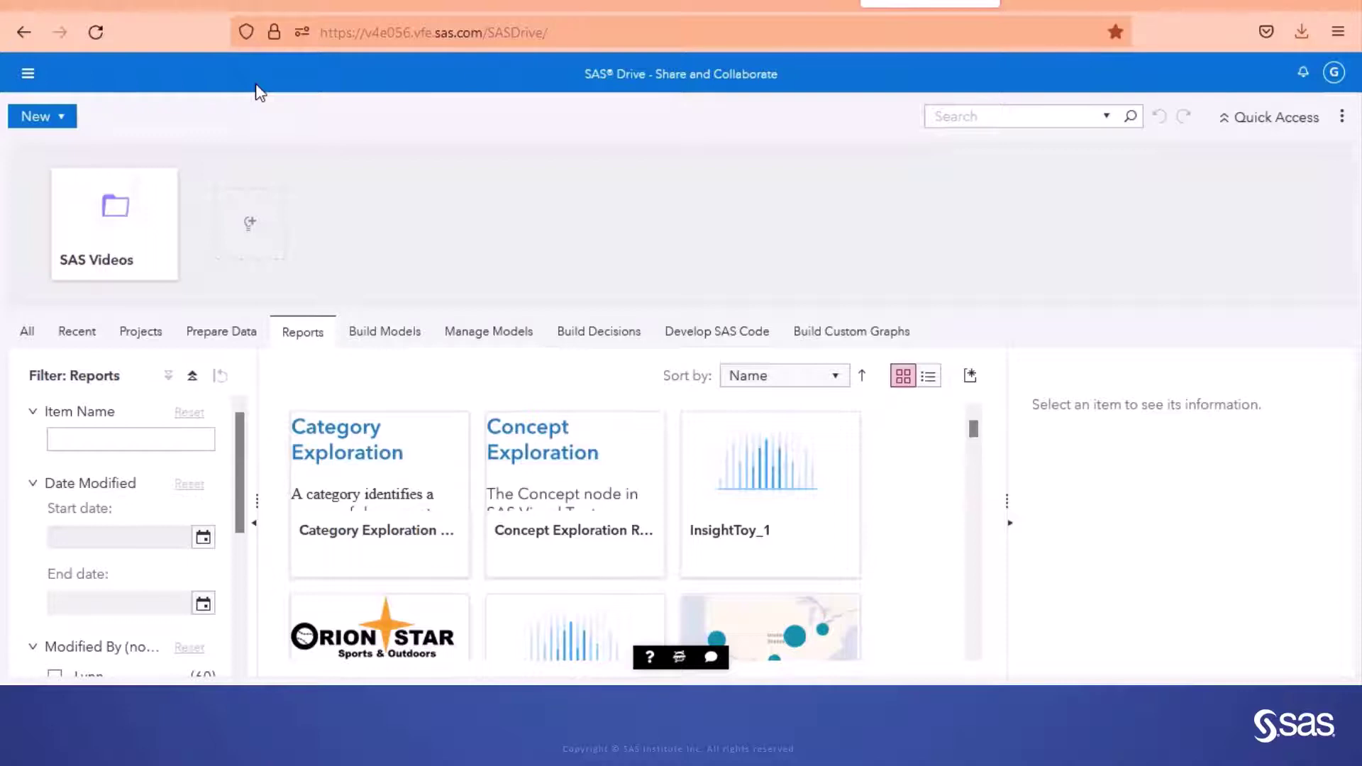
Step: Open Manage Data in SAS Data Explorer and list the libraries of the cas-v4e056-default data source
{"action": "left_click", "coordinate": [29, 74]}
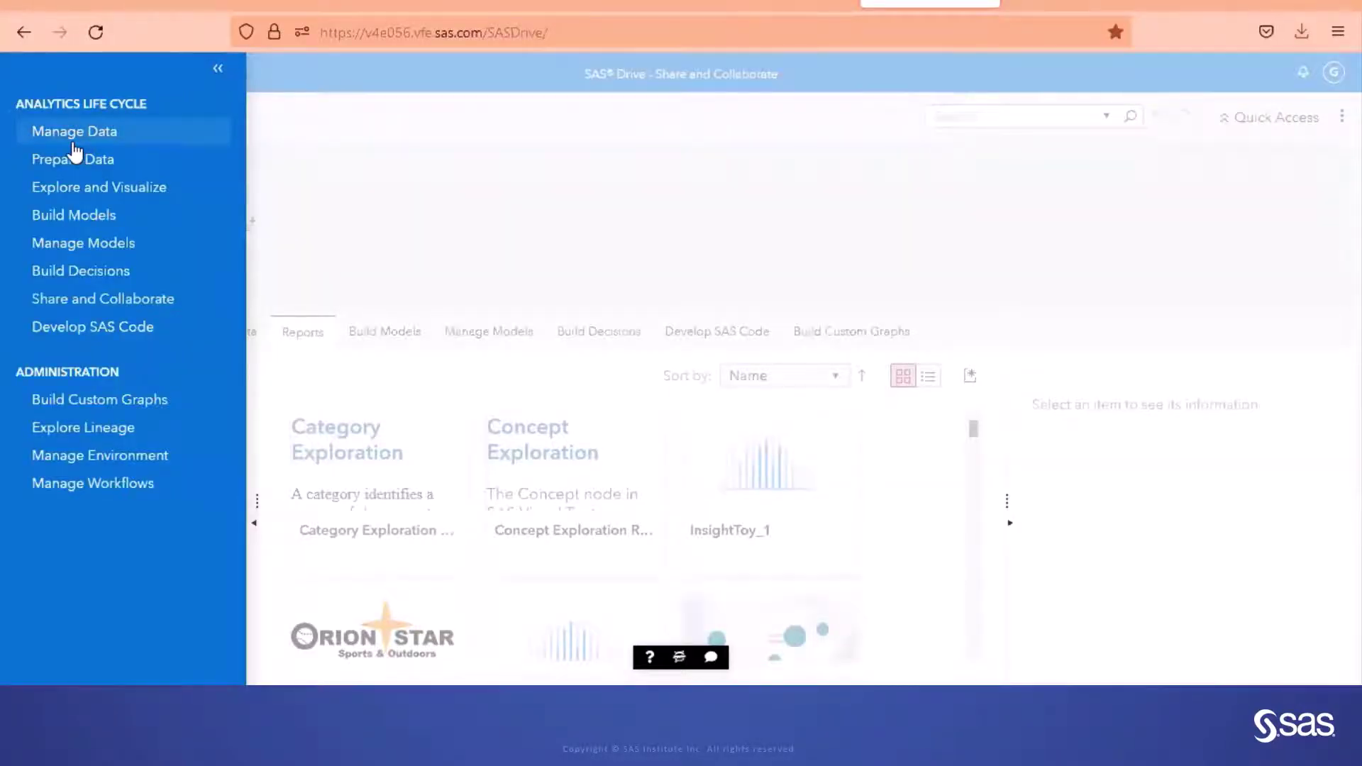
{"action": "left_click", "coordinate": [73, 135]}
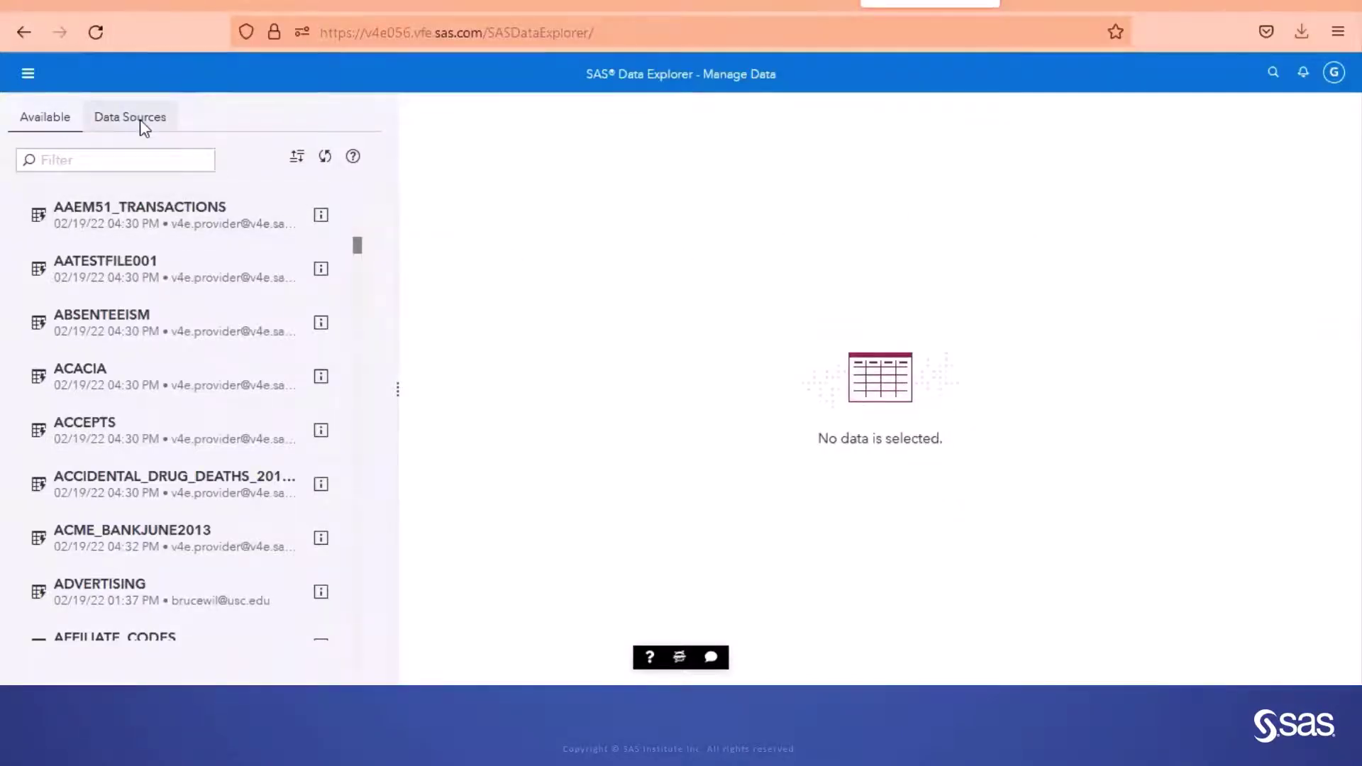
{"action": "left_click", "coordinate": [139, 120]}
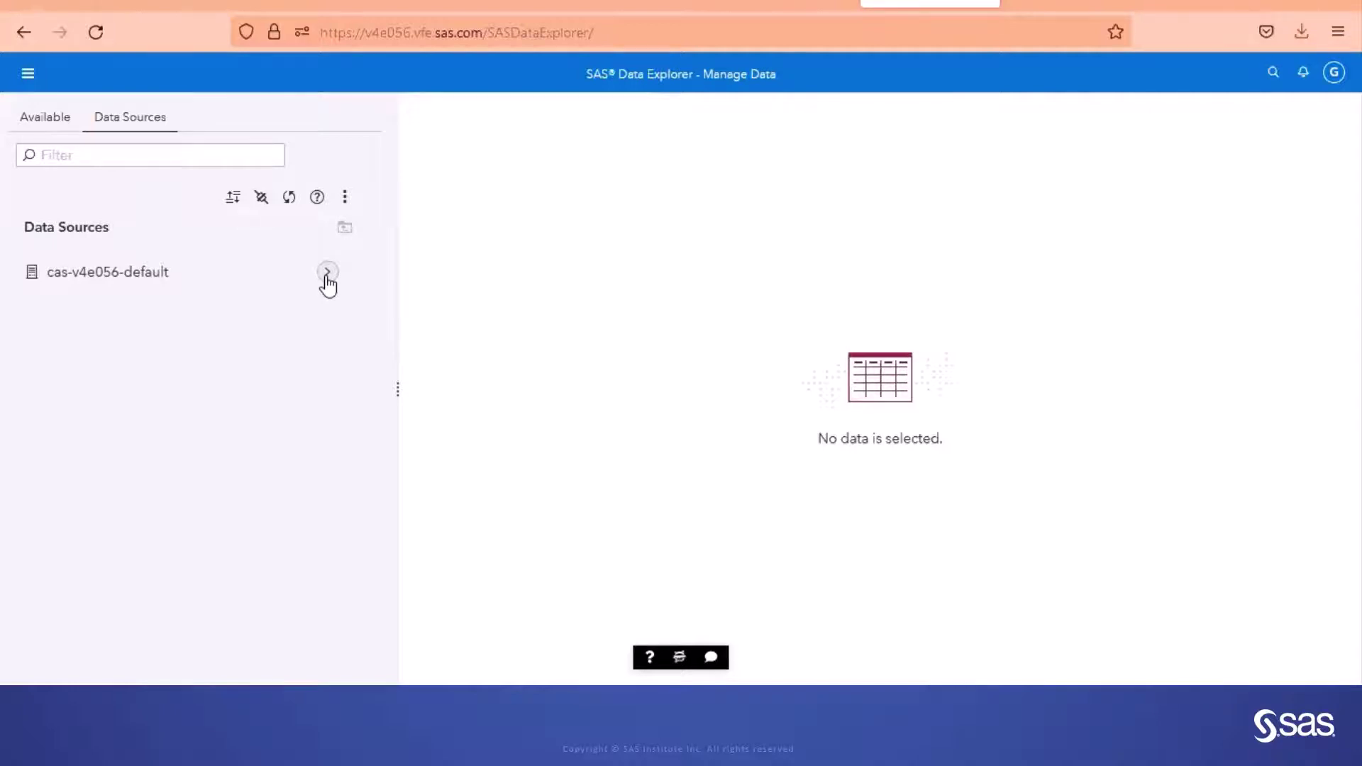
{"action": "left_click", "coordinate": [327, 275]}
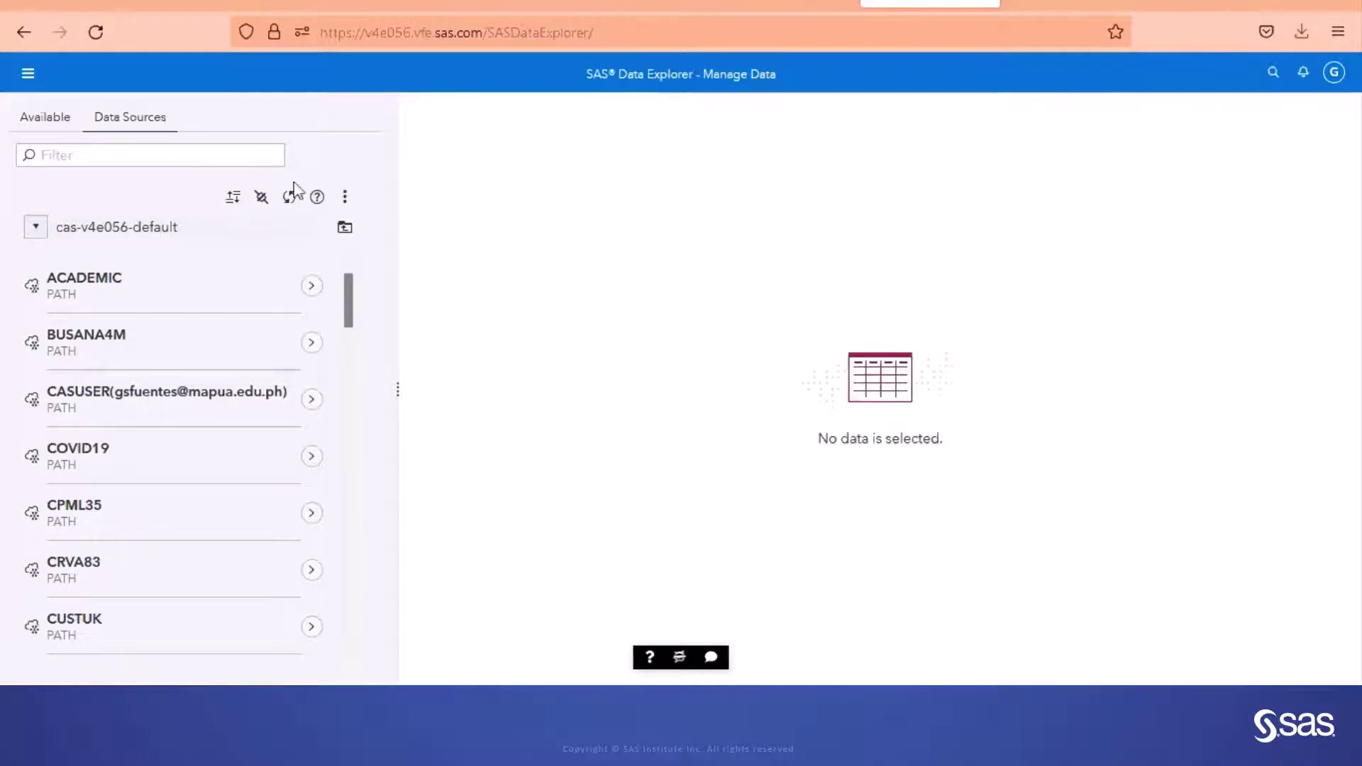
Step: Filter the libraries by DIDP, open the DIDP25 library and browse its tables
{"action": "left_click", "coordinate": [258, 157]}
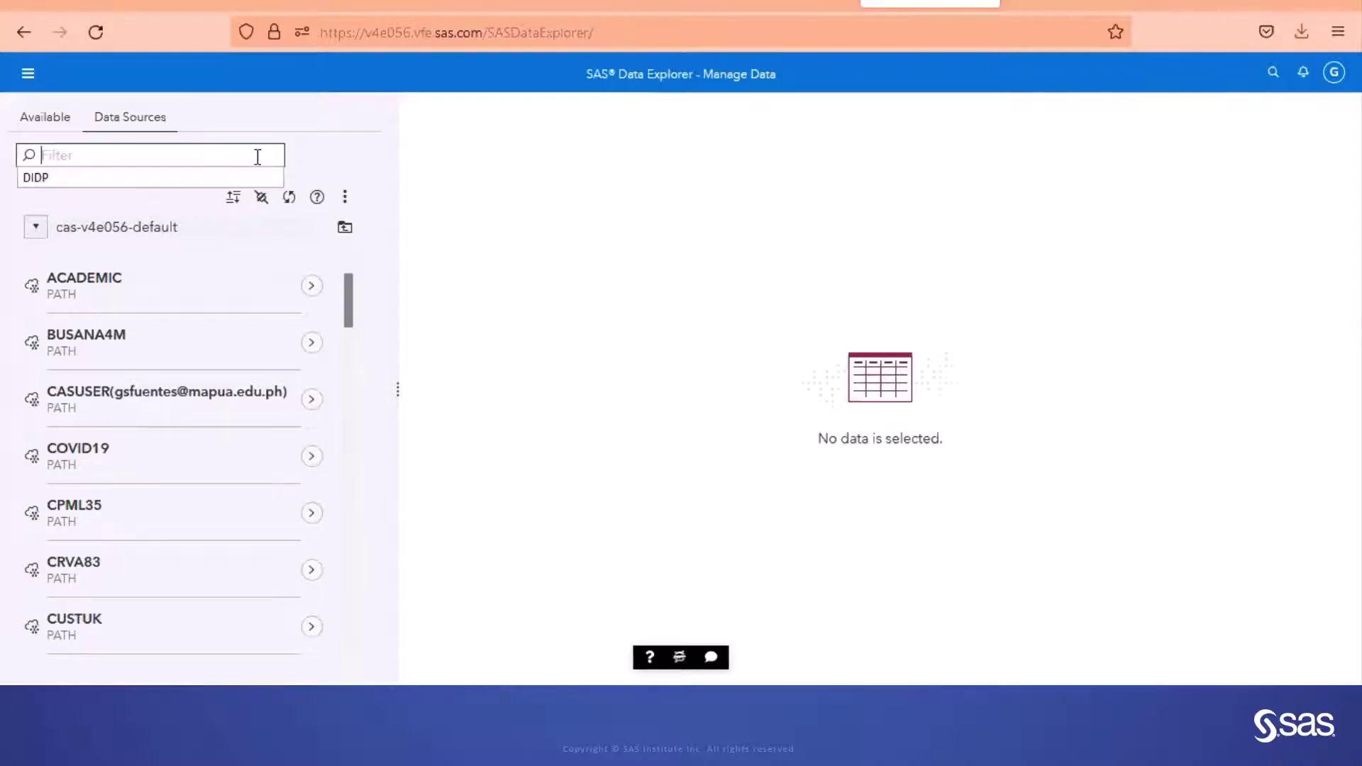
{"action": "left_click", "coordinate": [235, 180]}
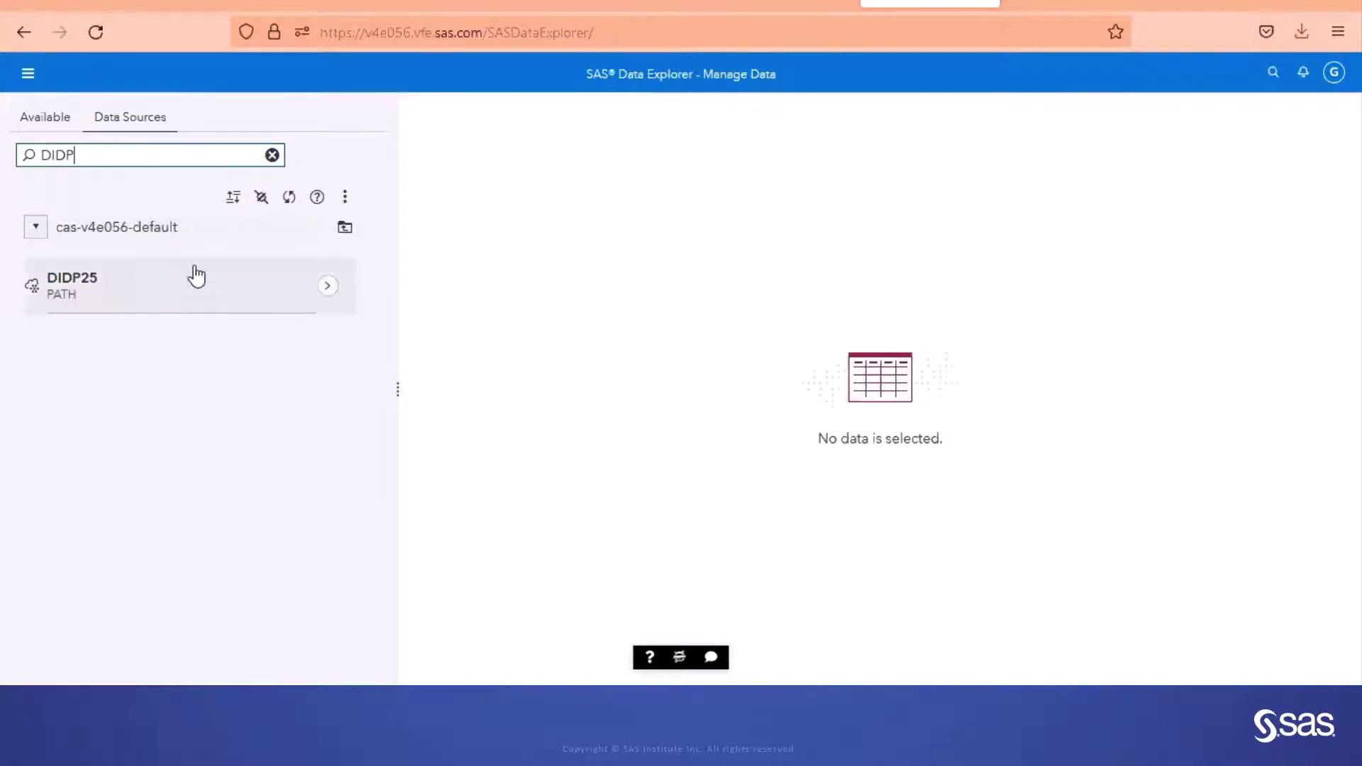
{"action": "left_click", "coordinate": [325, 287]}
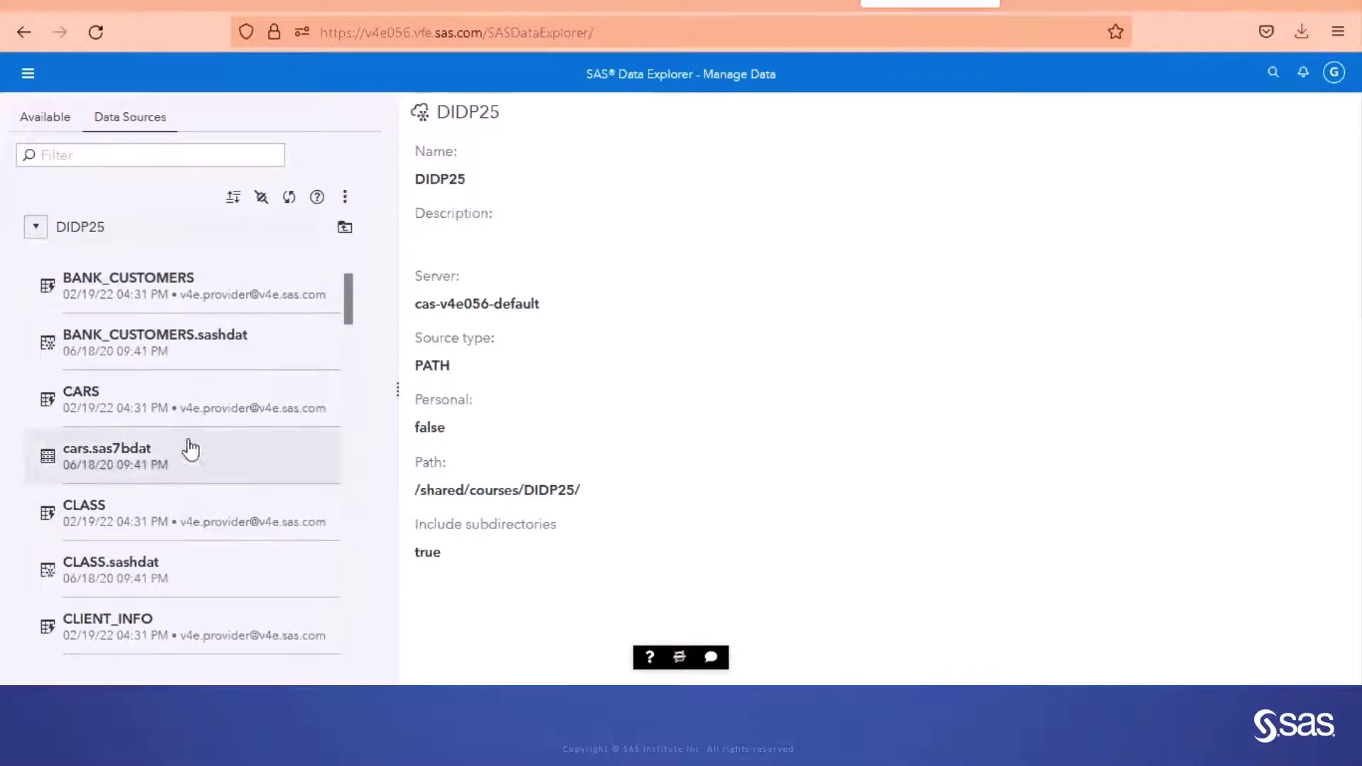
{"action": "scroll", "coordinate": [186, 454], "scroll_direction": "down", "scroll_amount": 1}
{"action": "scroll", "coordinate": [188, 452], "scroll_direction": "down", "scroll_amount": 3}
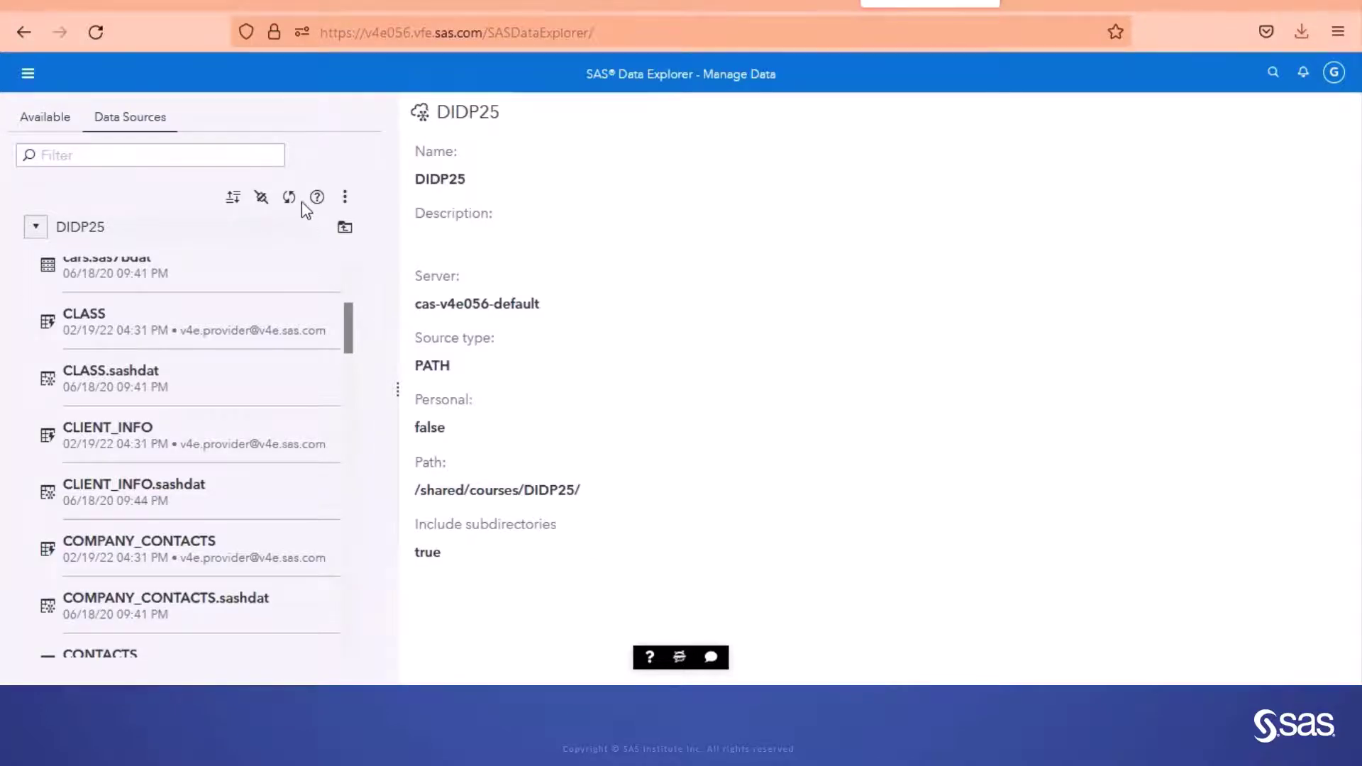
Step: Start a new data connection and examine its server, type and source type options
{"action": "left_click", "coordinate": [262, 202]}
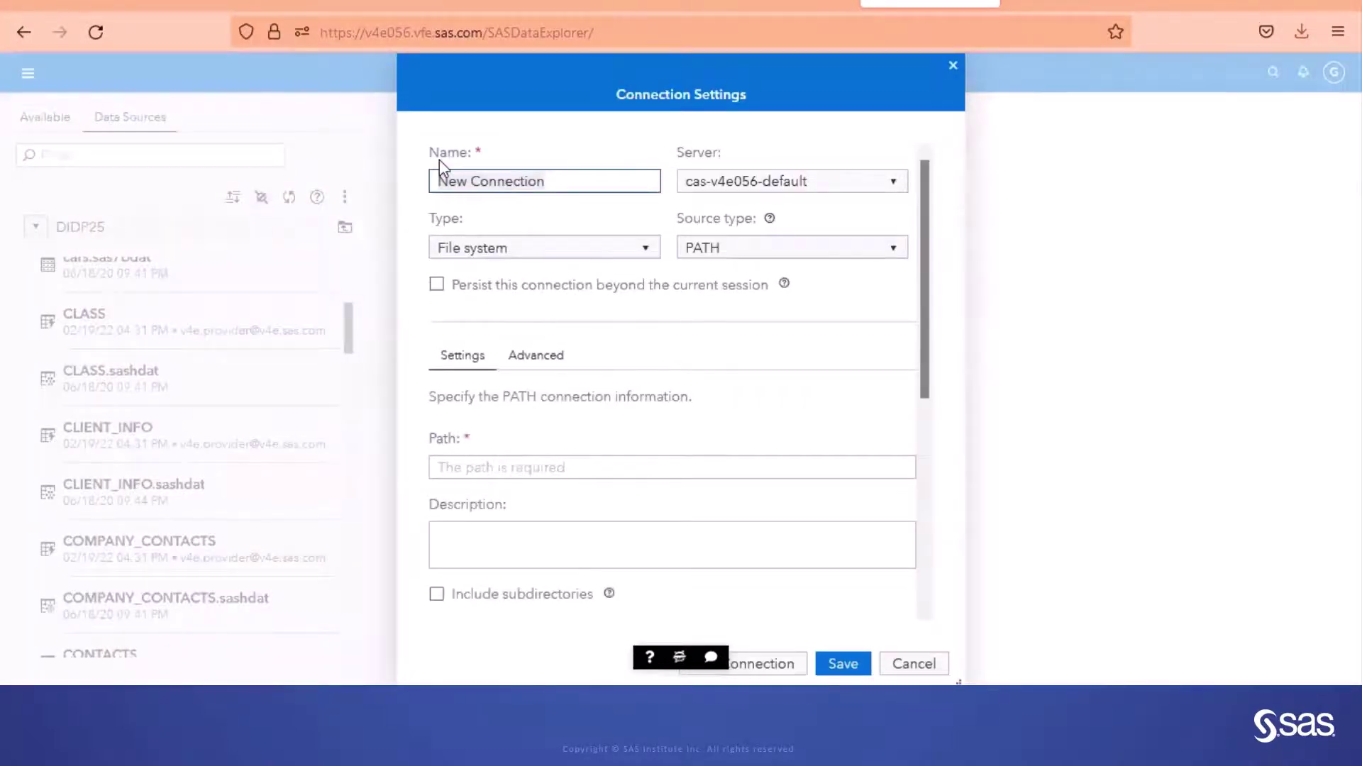
{"action": "left_click", "coordinate": [592, 232]}
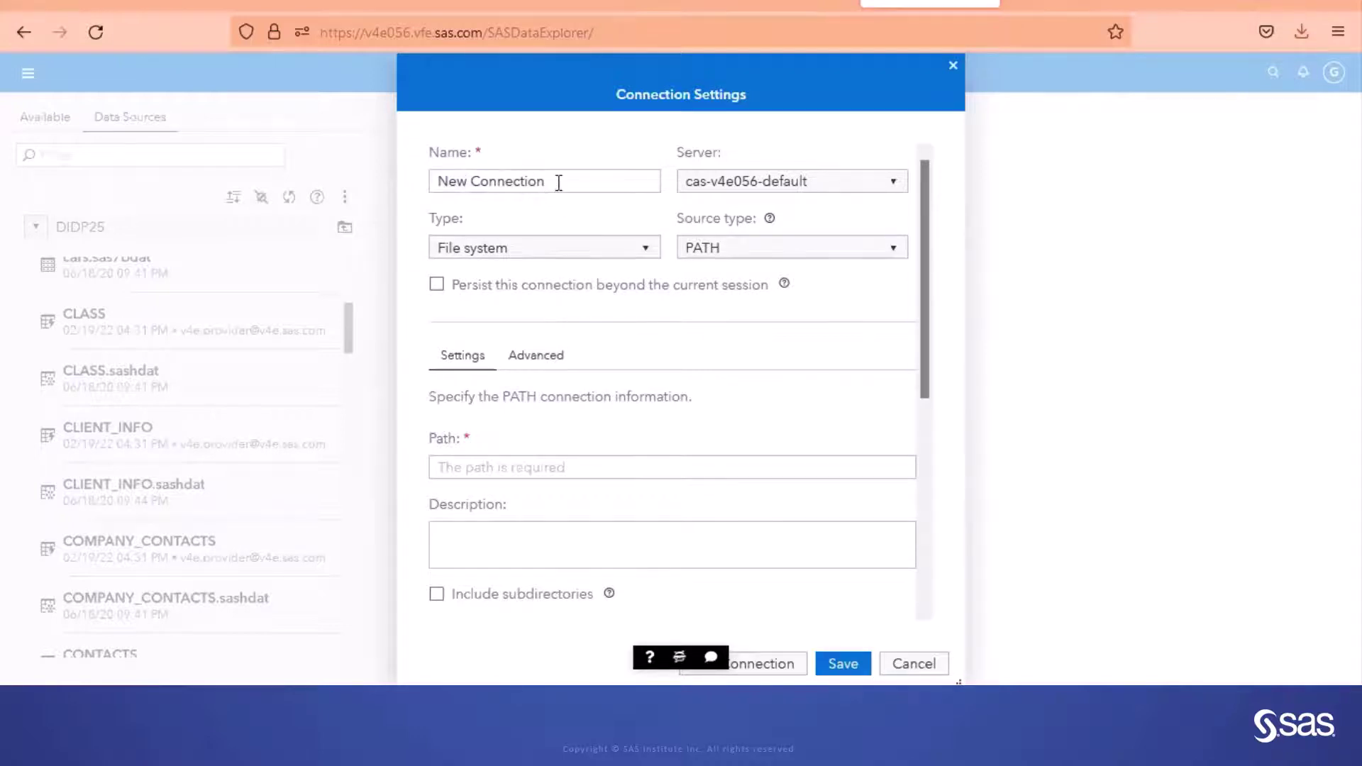
{"action": "left_click", "coordinate": [435, 182]}
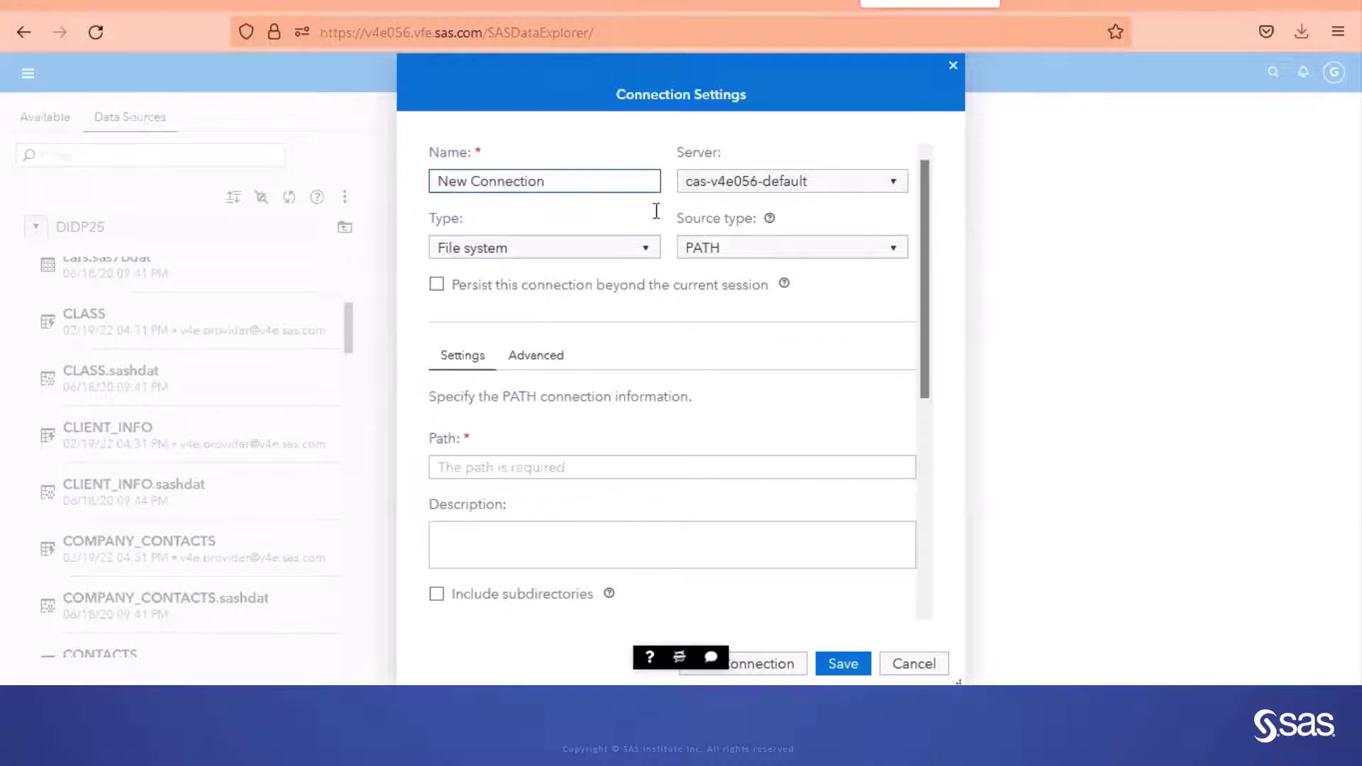
{"action": "left_click", "coordinate": [781, 189]}
{"action": "left_click", "coordinate": [782, 204]}
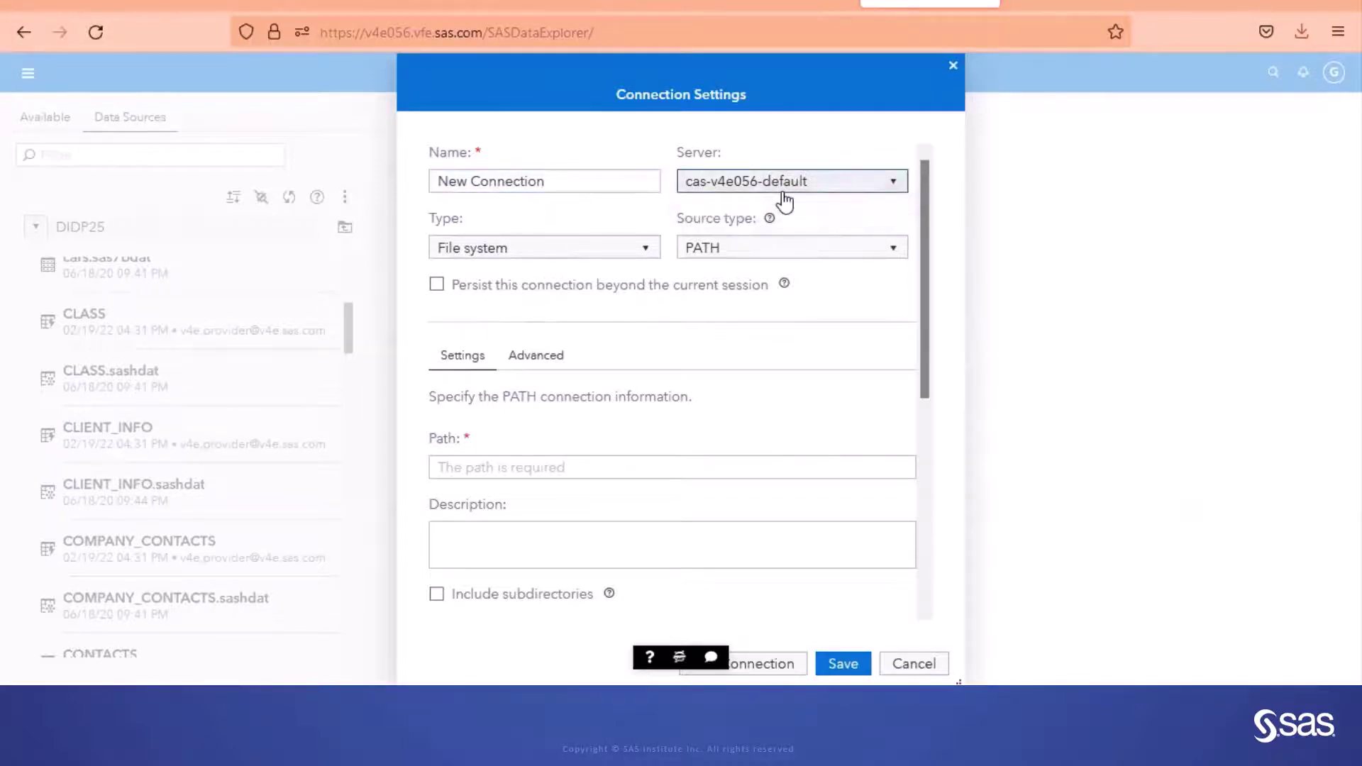
{"action": "left_click", "coordinate": [625, 260]}
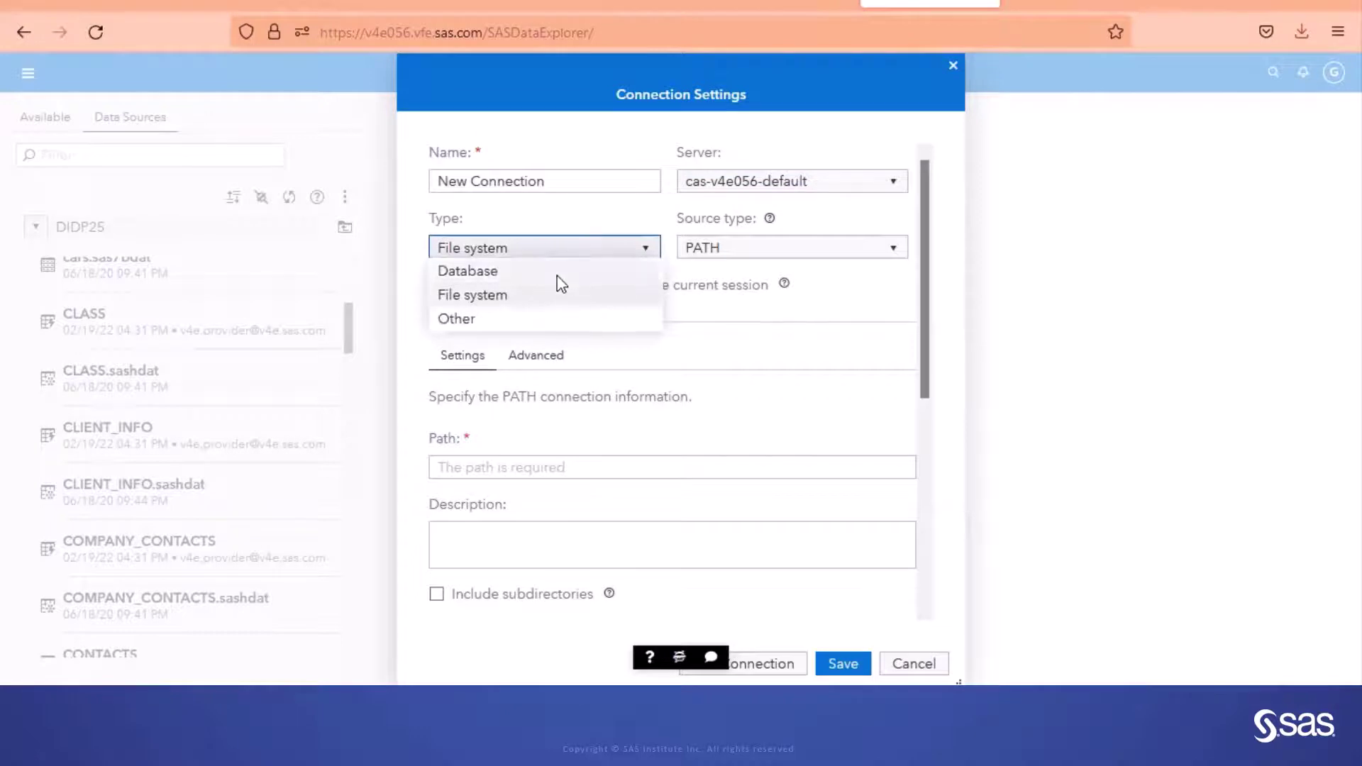
{"action": "left_click", "coordinate": [725, 257]}
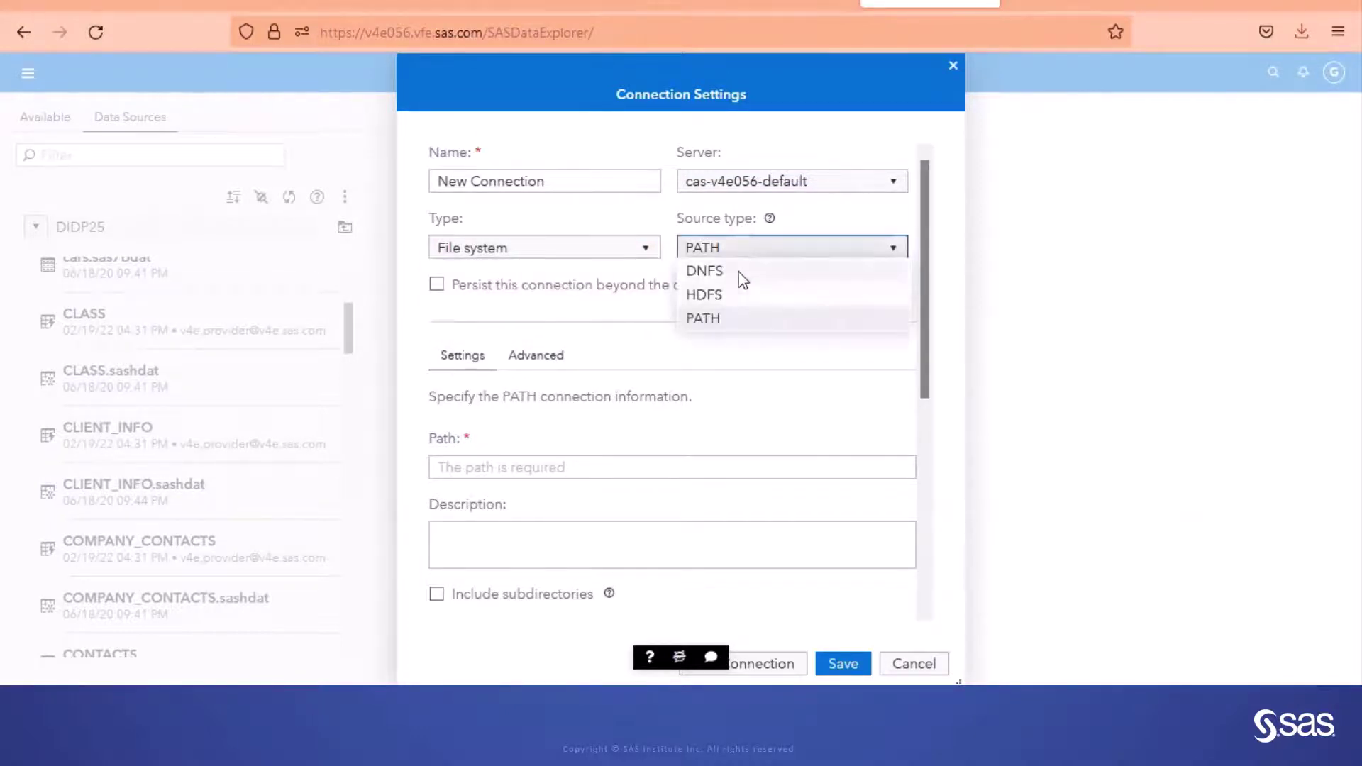
{"action": "left_click", "coordinate": [722, 359]}
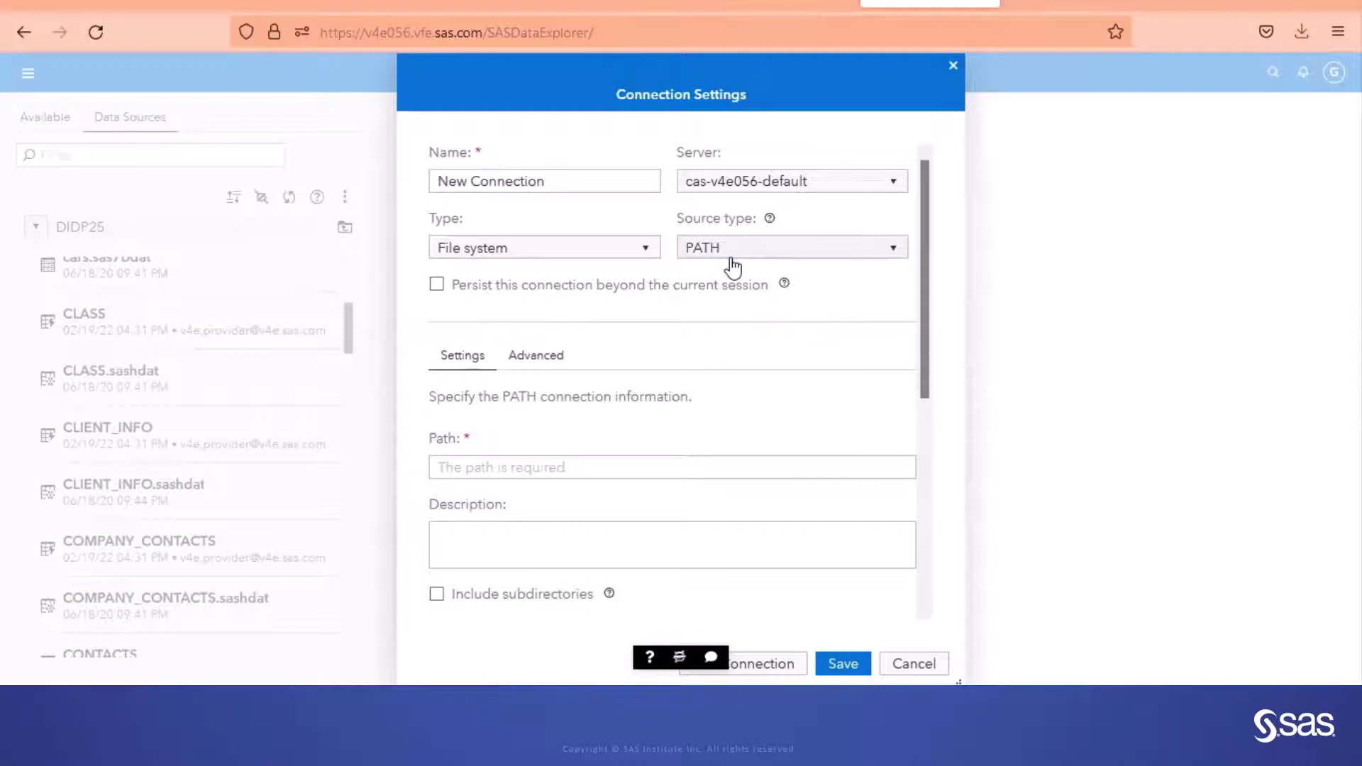
Step: Make the new connection persist beyond the current session and name it Customer Data
{"action": "left_click", "coordinate": [509, 293]}
{"action": "left_click", "coordinate": [429, 189]}
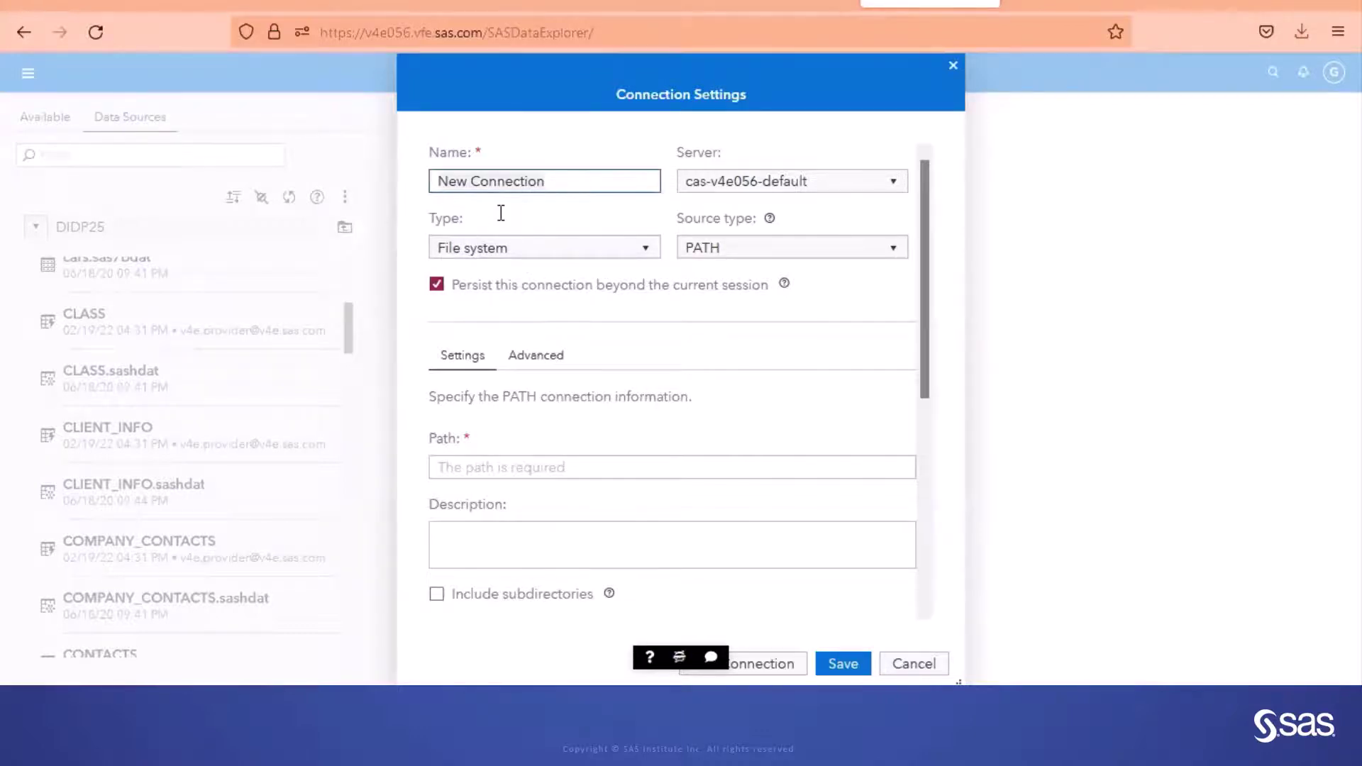
{"action": "key", "text": "ctrl+a"}
{"action": "type", "text": "Customer"}
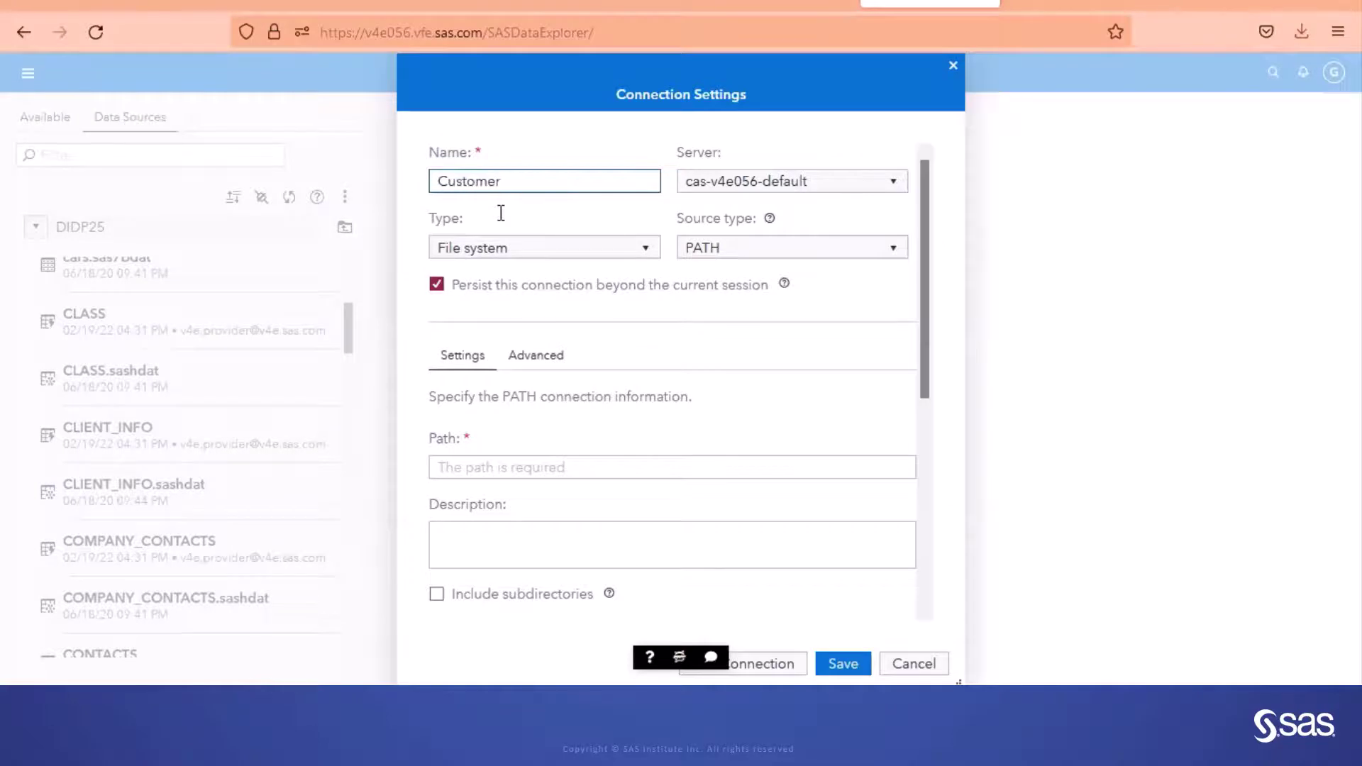
{"action": "type", "text": " Data"}
Step: Set the connection path to /workshop/didp/data/sas_data, test the connection and try to save it
{"action": "left_click", "coordinate": [497, 468]}
{"action": "type", "text": "/workshop/didp/data/sas_data"}
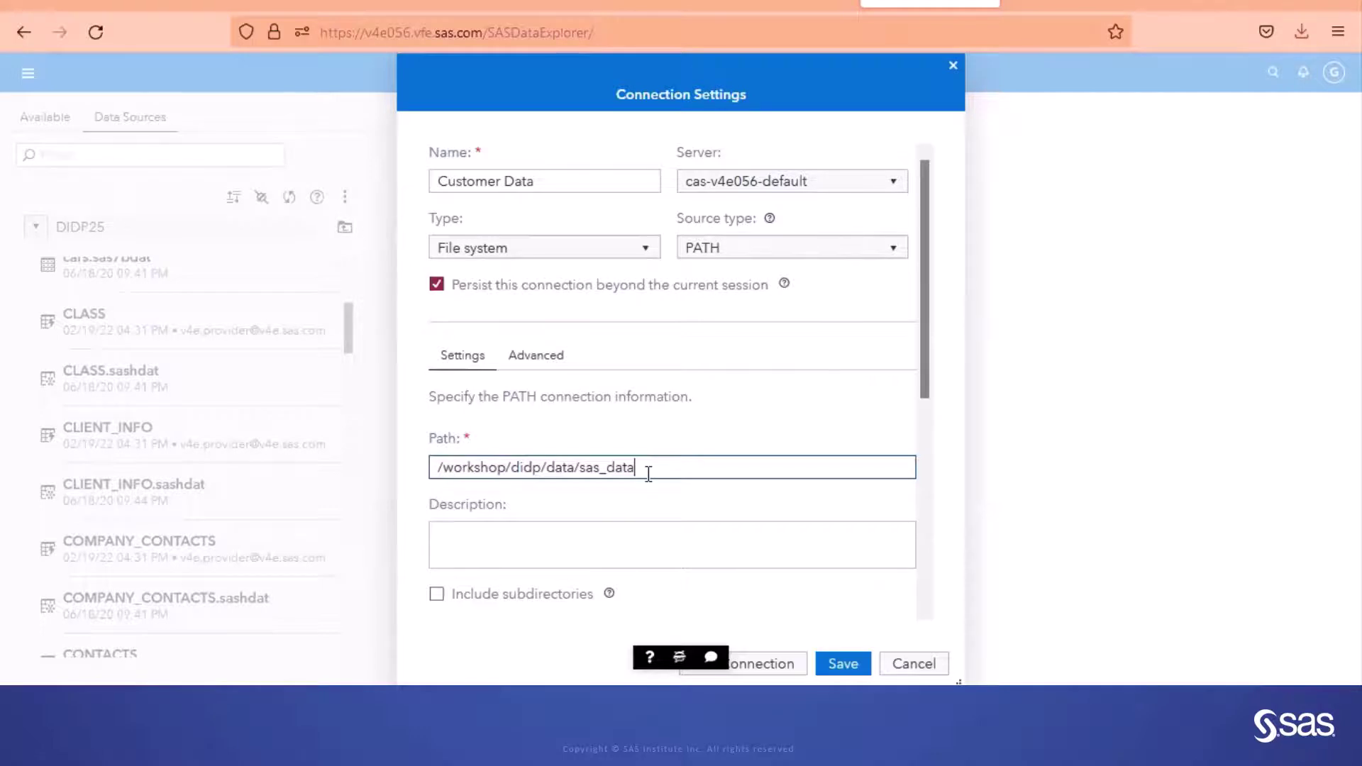
{"action": "left_click", "coordinate": [753, 664]}
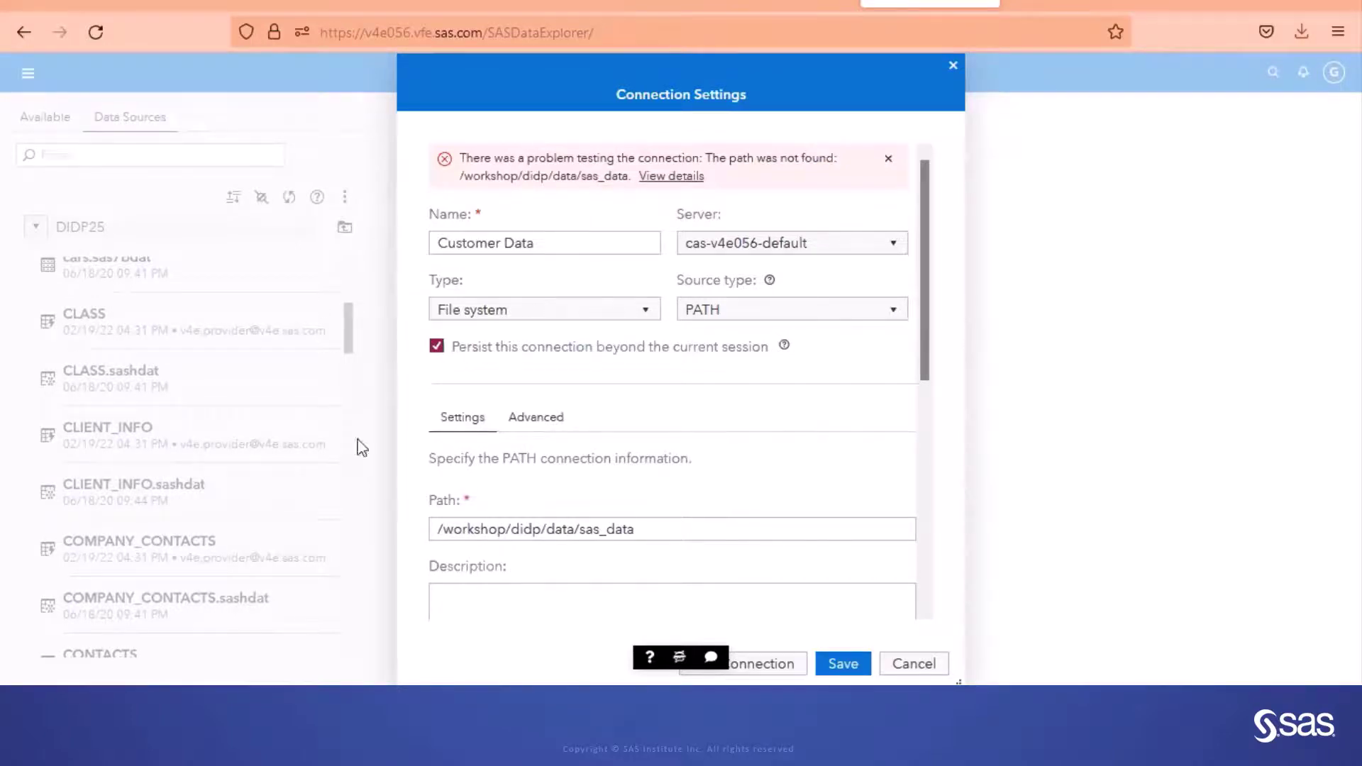
{"action": "left_click", "coordinate": [853, 656]}
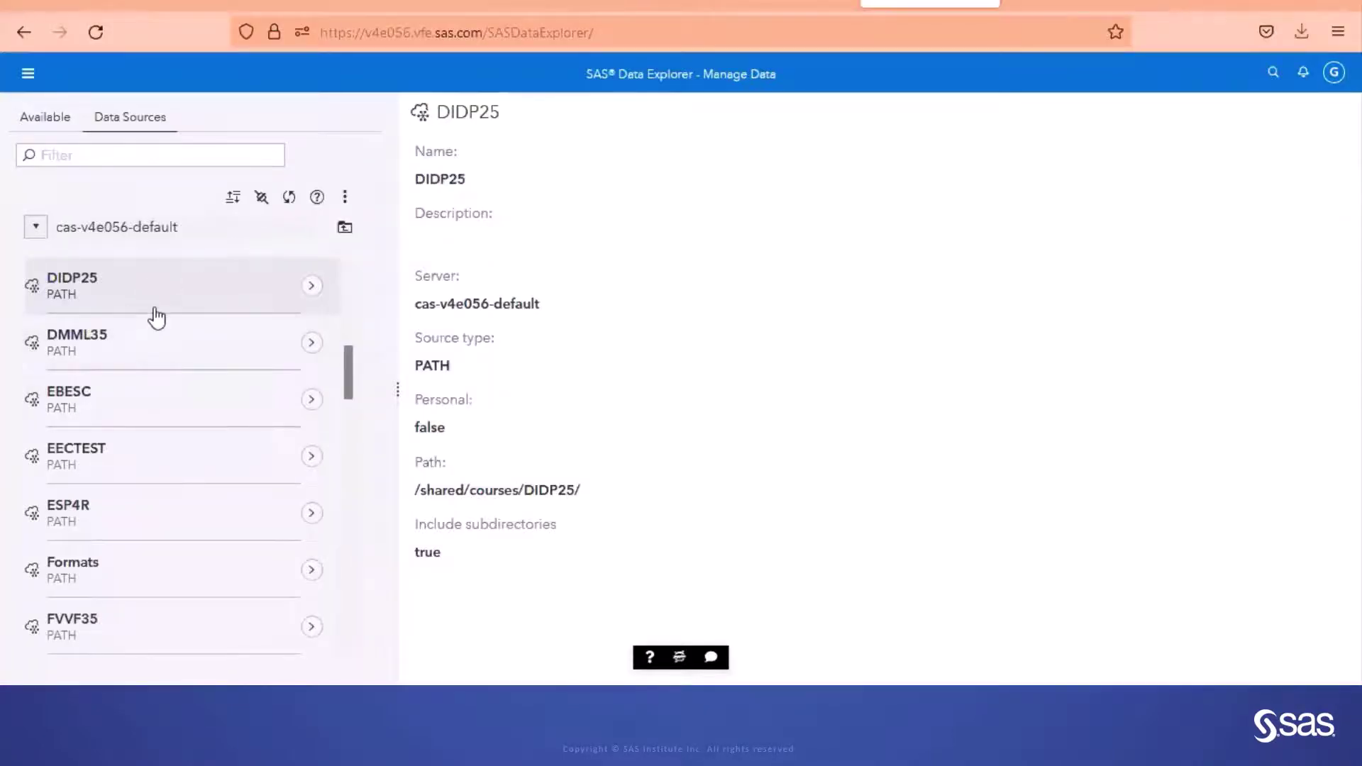
Step: Go from DIDP25 to the personal CASUSER library and examine the actions available for ameshousing3.sas7bdat, market.sas7bdat and MyFile123.xlsx
{"action": "left_click", "coordinate": [313, 286]}
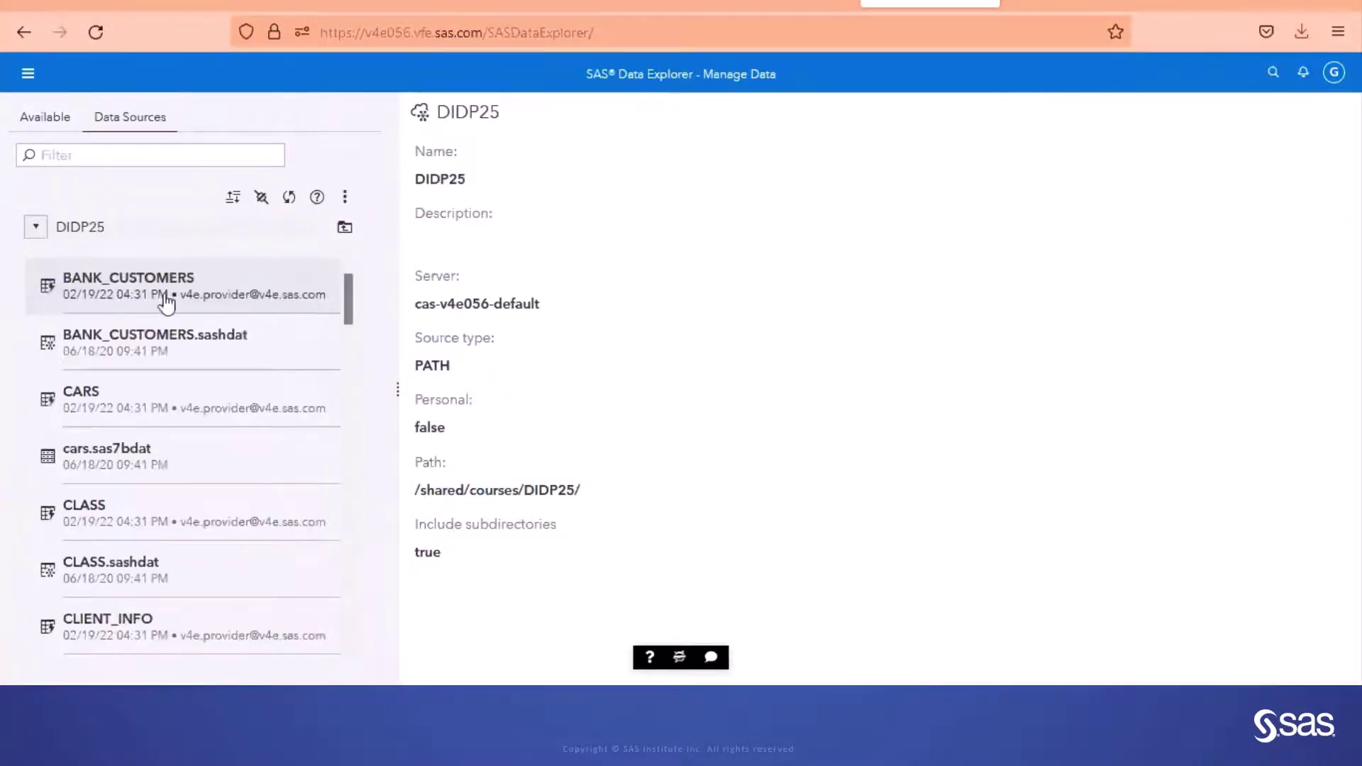
{"action": "left_click", "coordinate": [345, 227]}
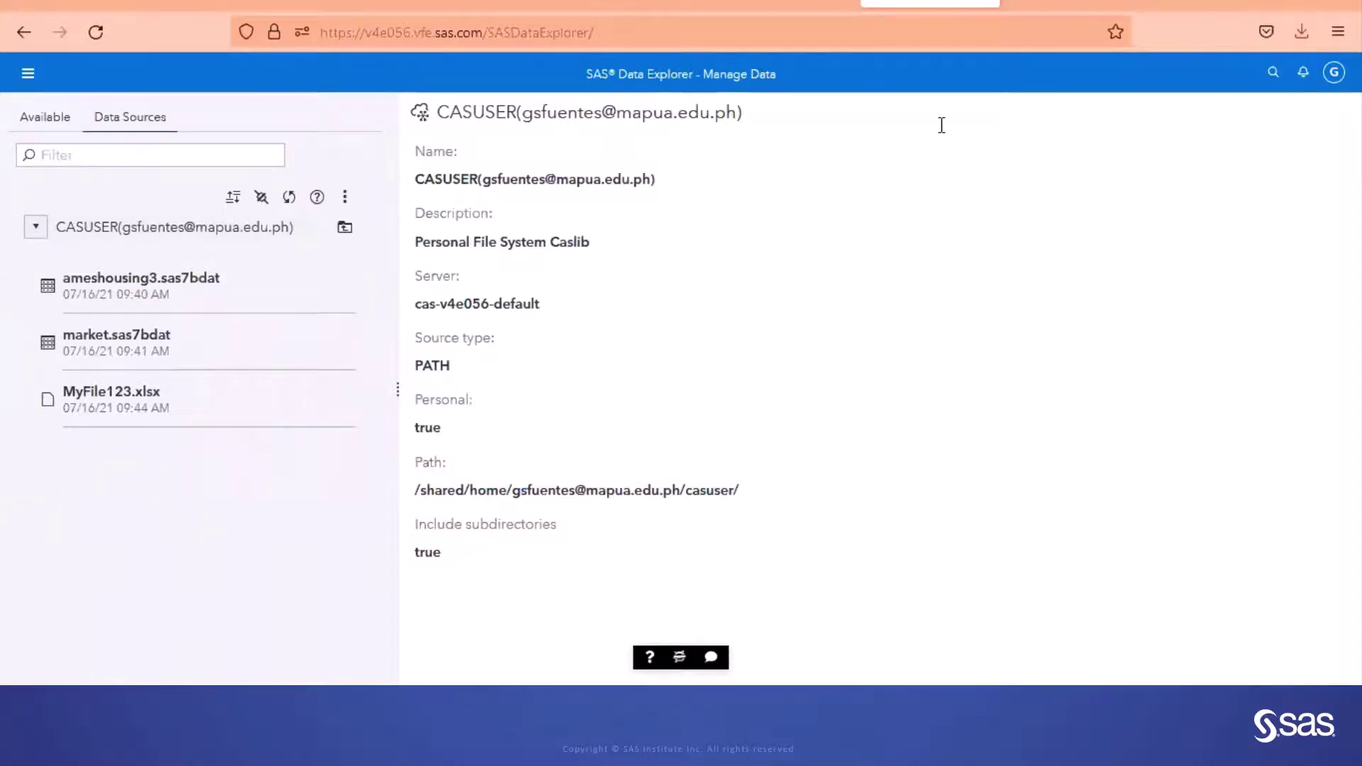
{"action": "right_click", "coordinate": [126, 348]}
{"action": "right_click", "coordinate": [137, 305]}
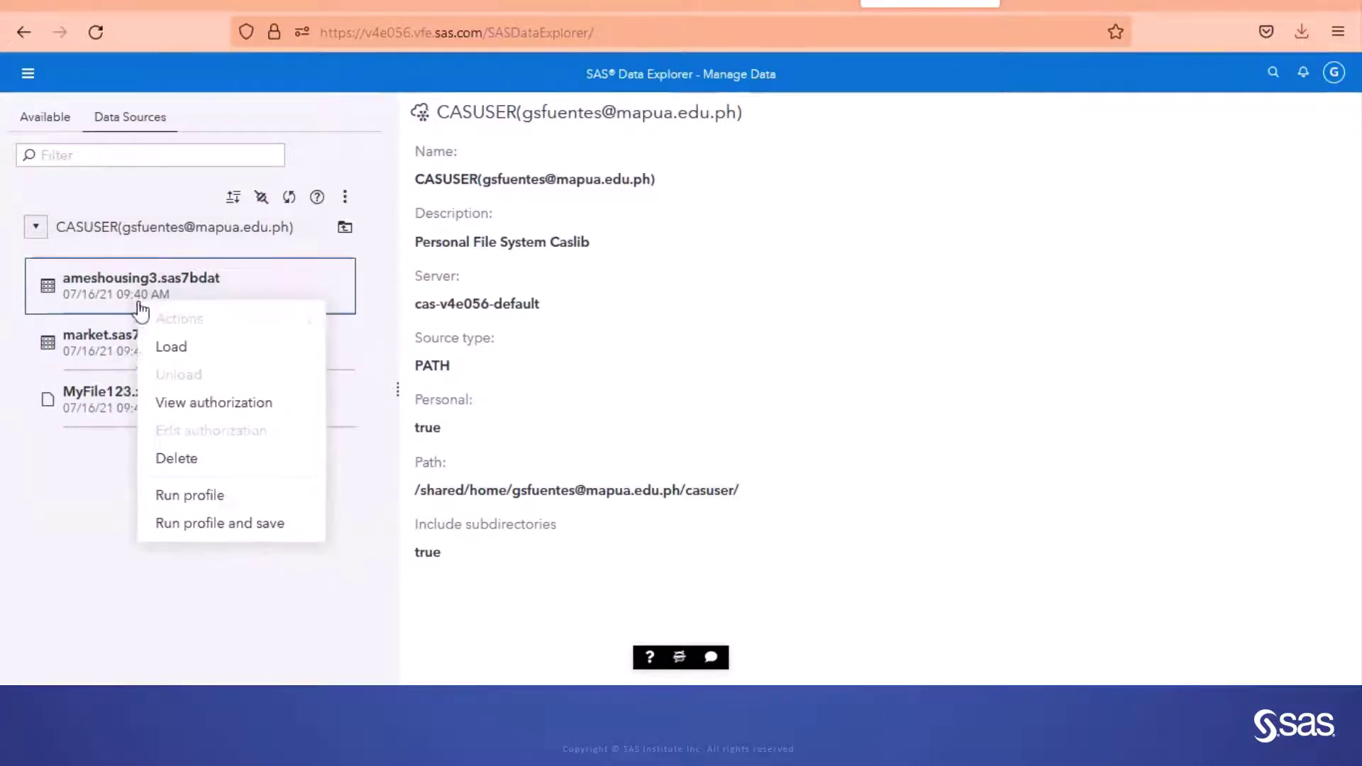
{"action": "right_click", "coordinate": [113, 358]}
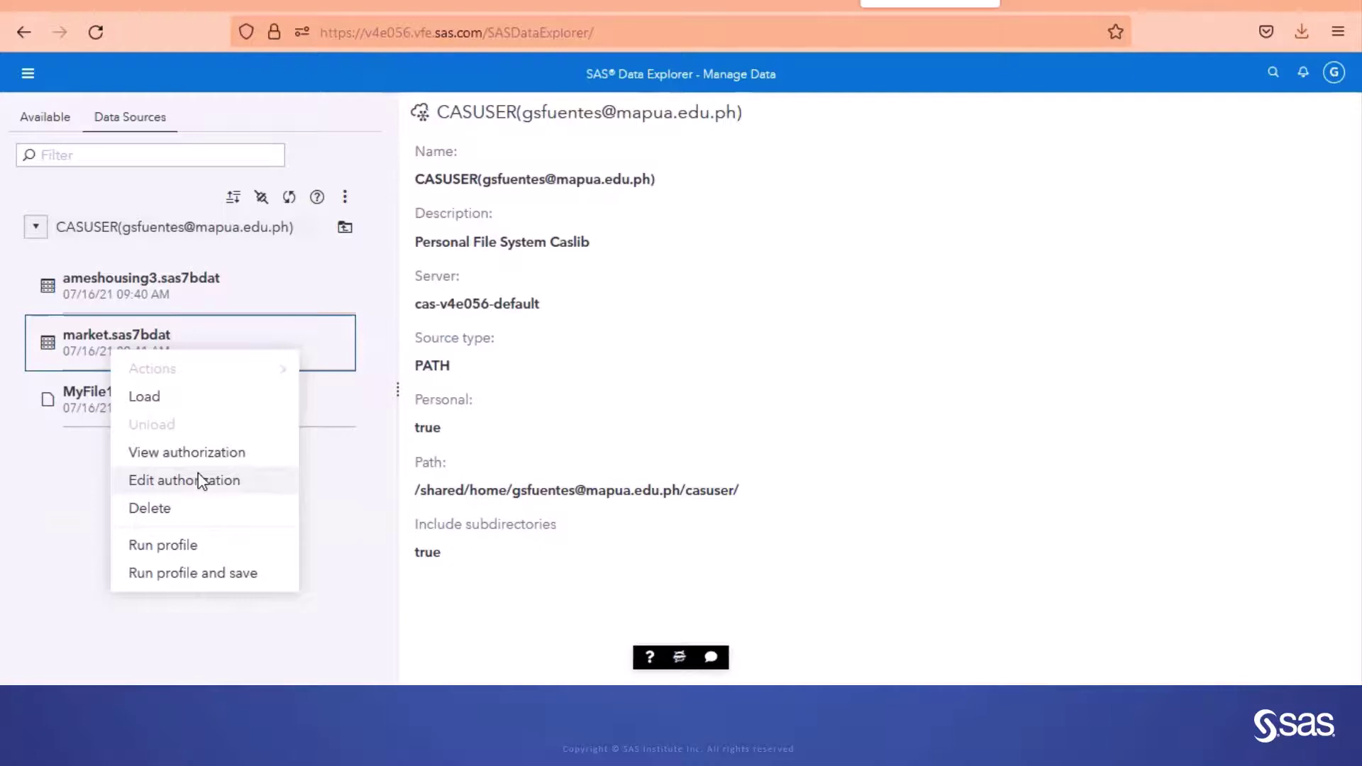
{"action": "right_click", "coordinate": [175, 308]}
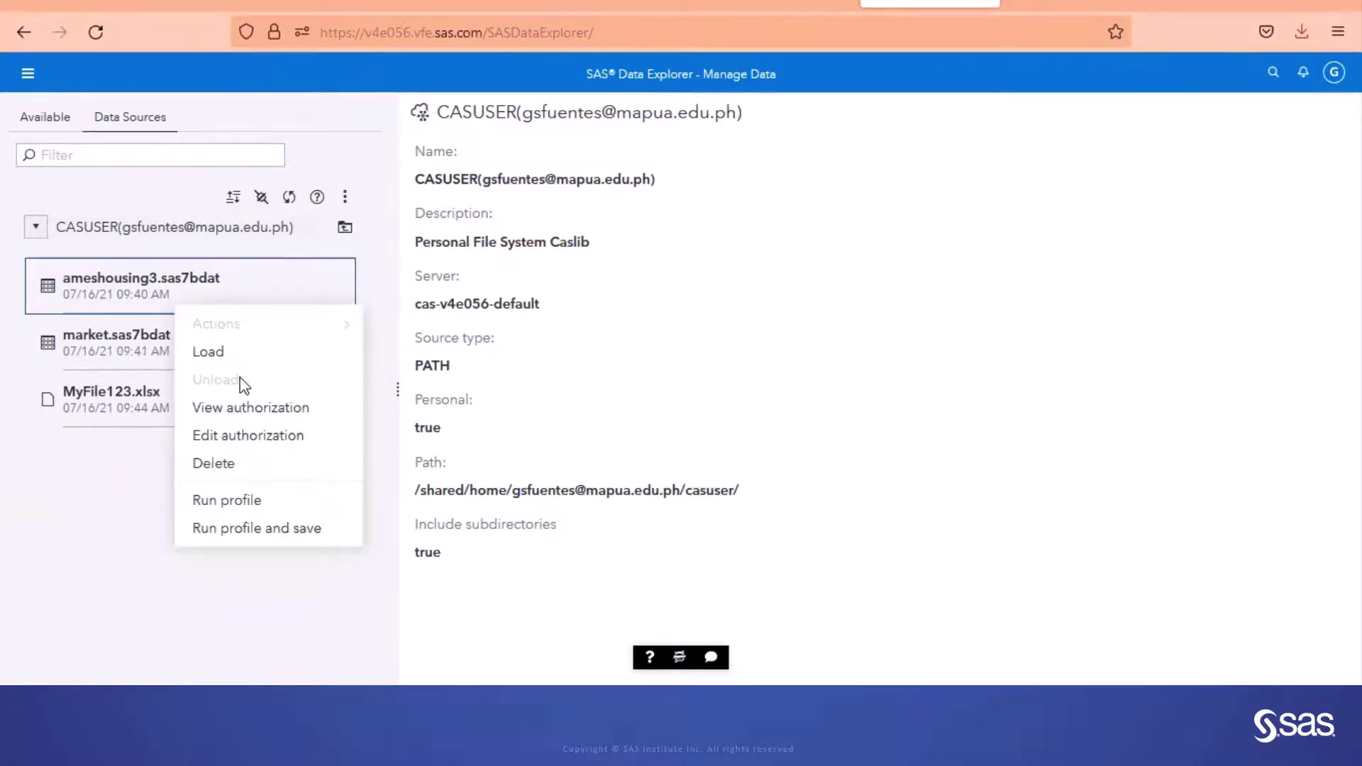
{"action": "right_click", "coordinate": [112, 398]}
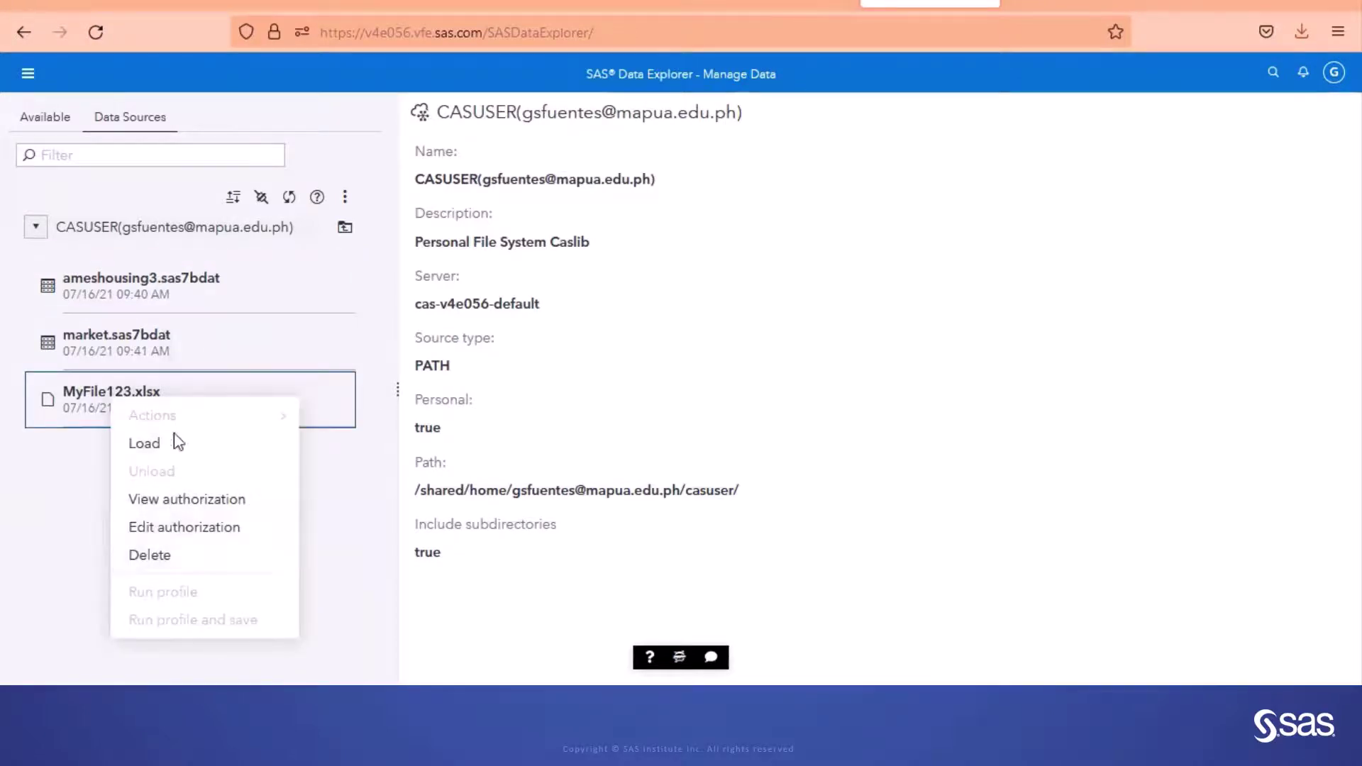
Step: Return to the cas-v4e056-default library list, filter it by "did" and open the DIDP25 library
{"action": "left_click", "coordinate": [345, 229]}
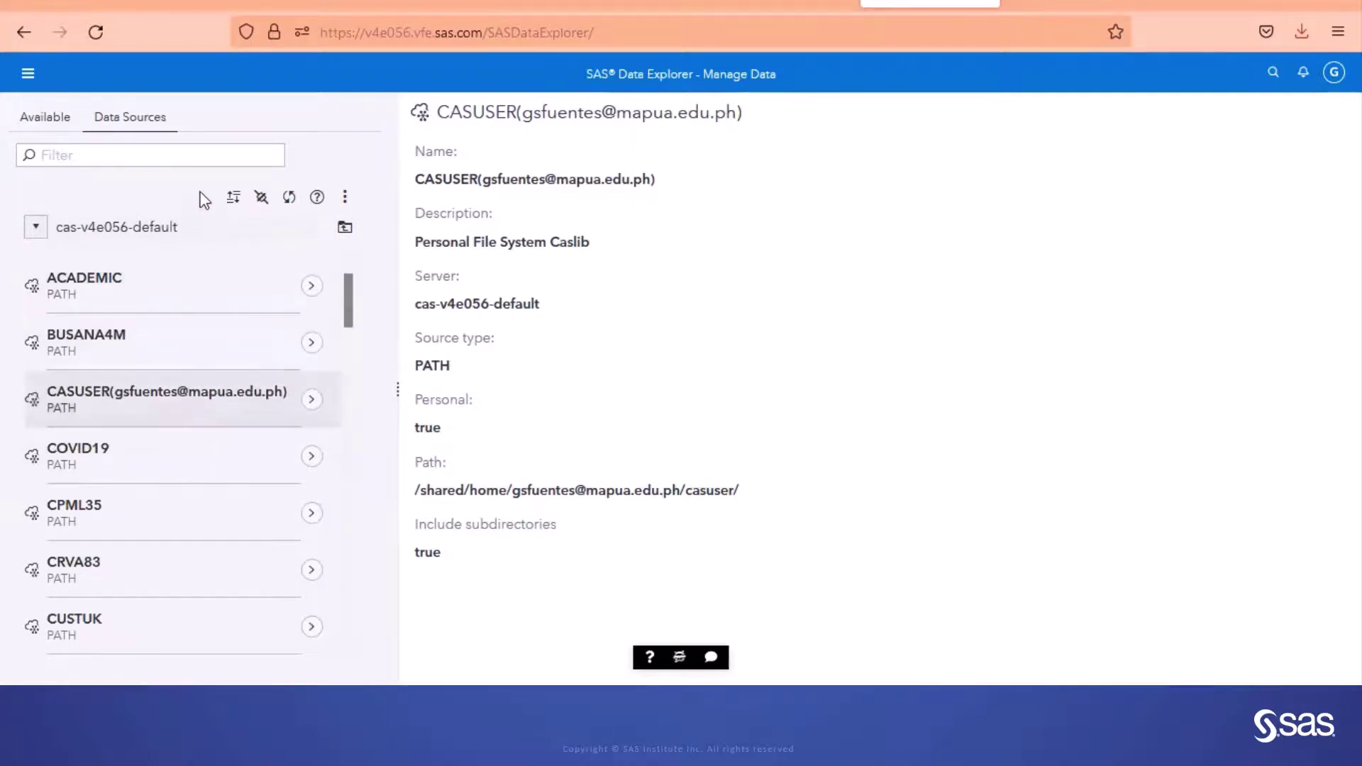
{"action": "left_click", "coordinate": [206, 156]}
{"action": "type", "text": "did"}
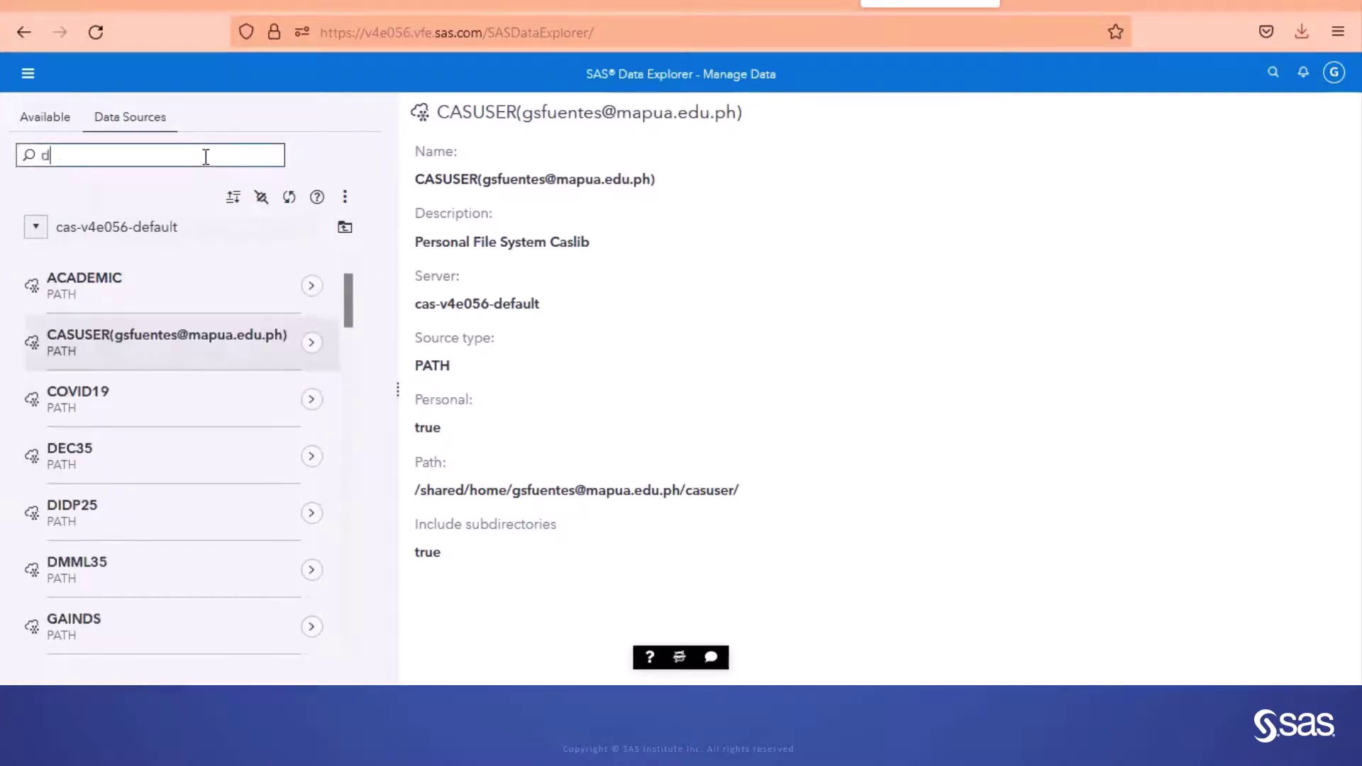
{"action": "left_click", "coordinate": [327, 286]}
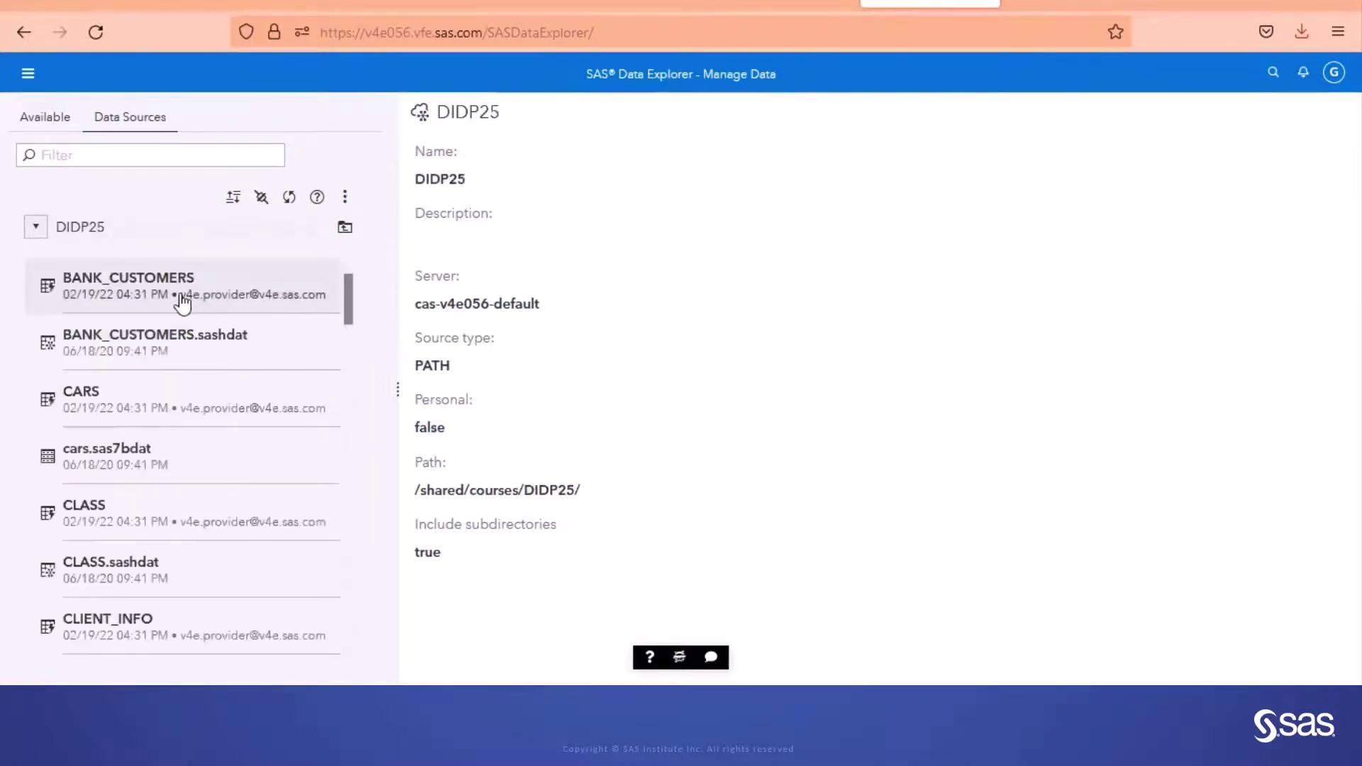
Step: View the authorization of the BANK_CUSTOMERS table, review each principal's access level and permissions, and close it
{"action": "right_click", "coordinate": [183, 303]}
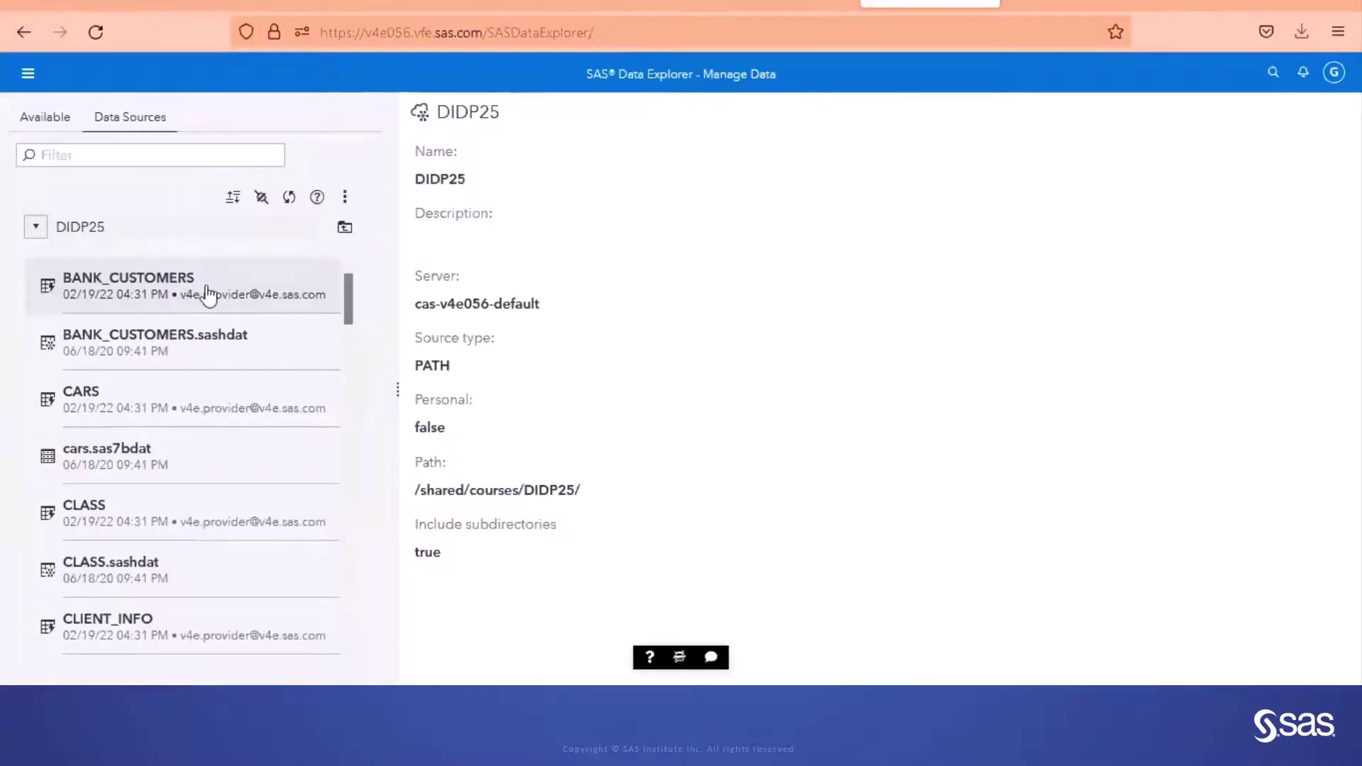
{"action": "right_click", "coordinate": [269, 301]}
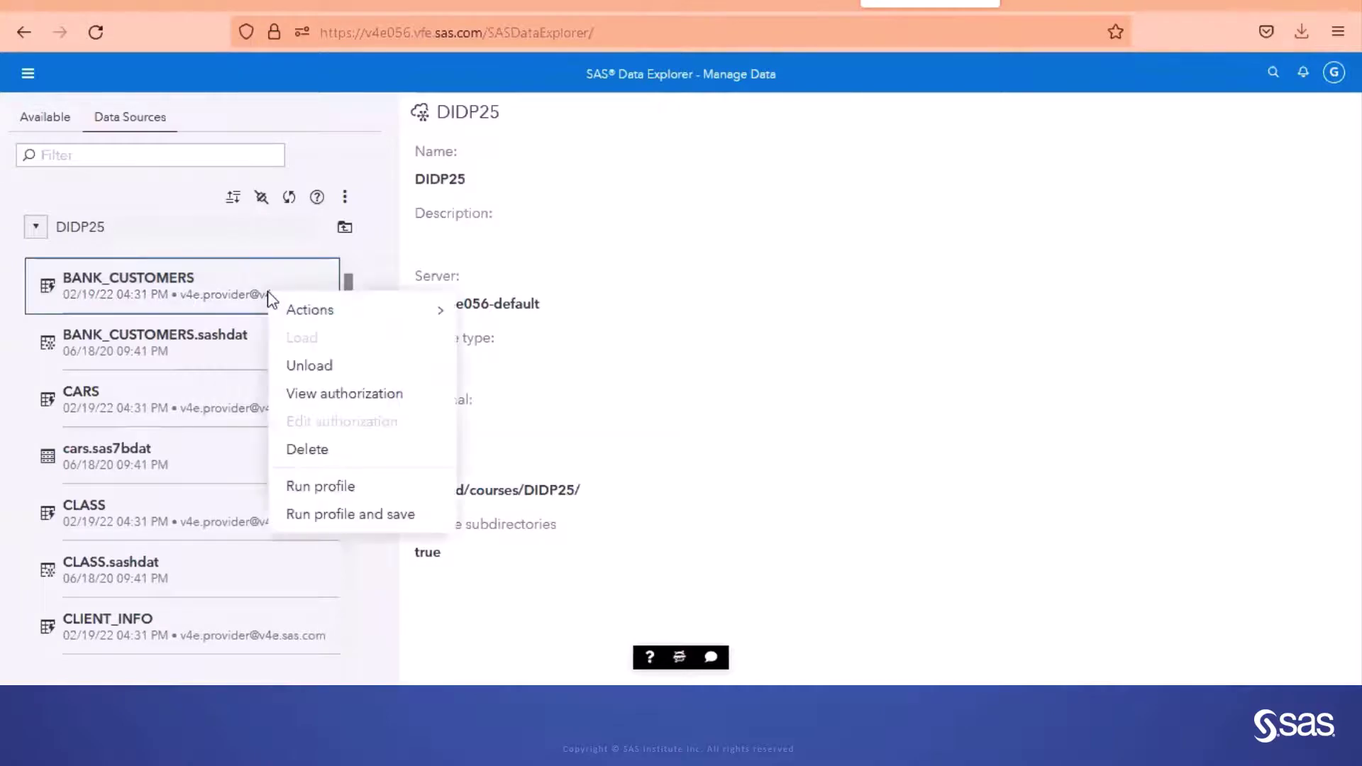
{"action": "left_click", "coordinate": [344, 398]}
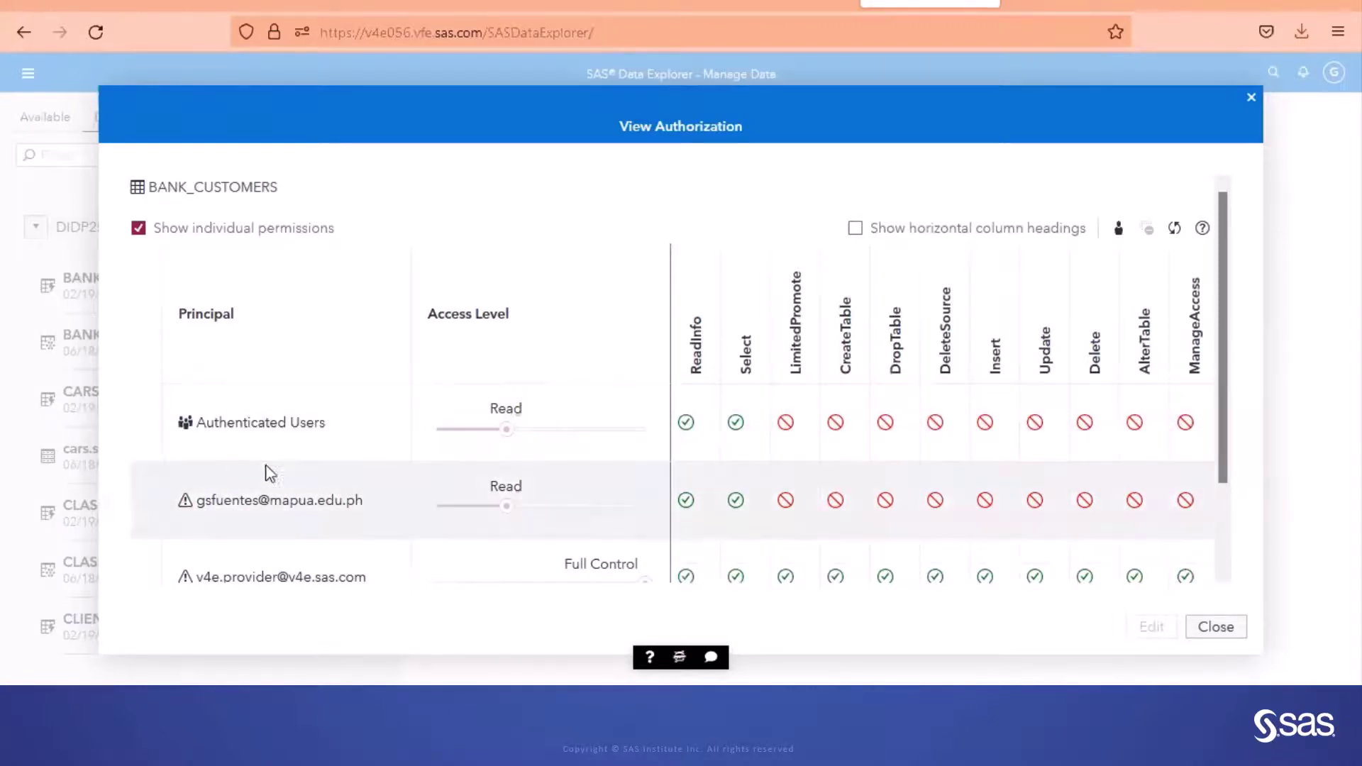
{"action": "scroll", "coordinate": [521, 551], "scroll_direction": "down", "scroll_amount": 2}
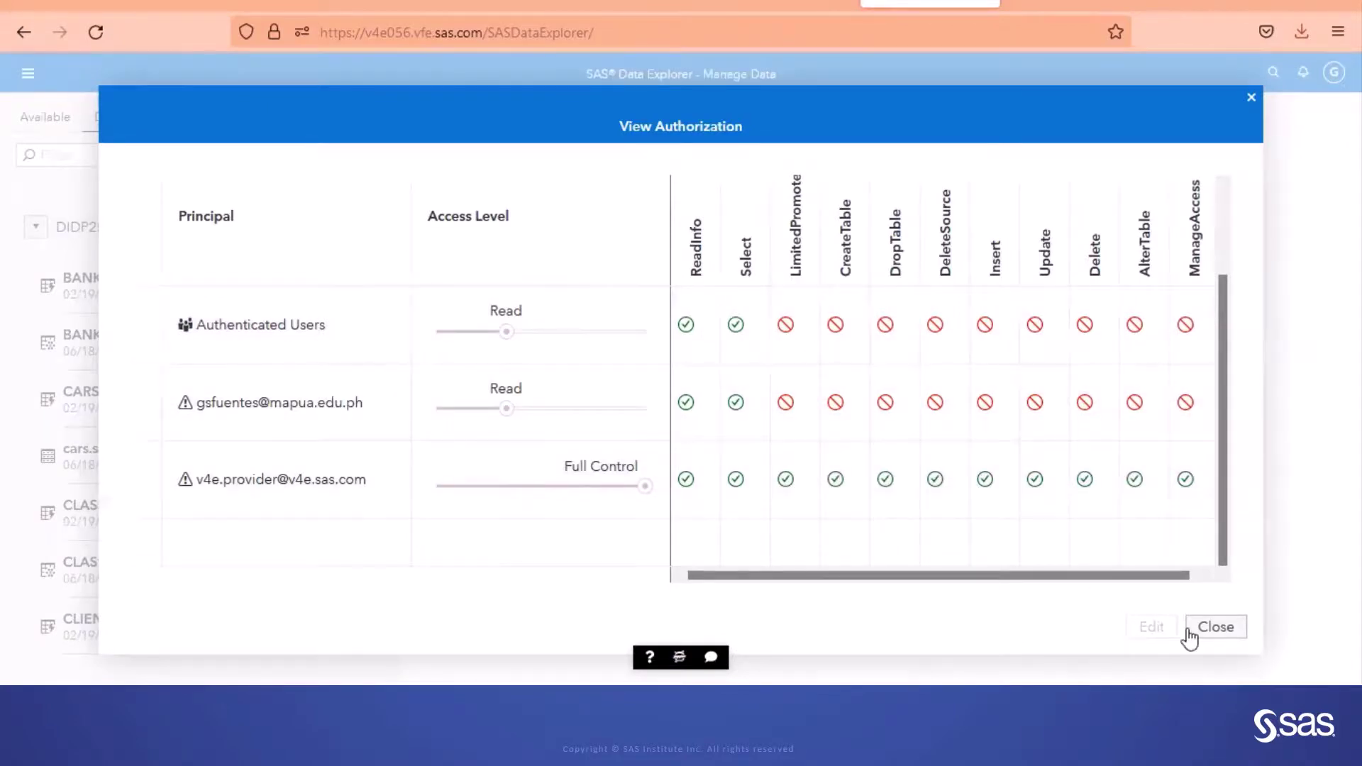
{"action": "left_click", "coordinate": [1222, 633]}
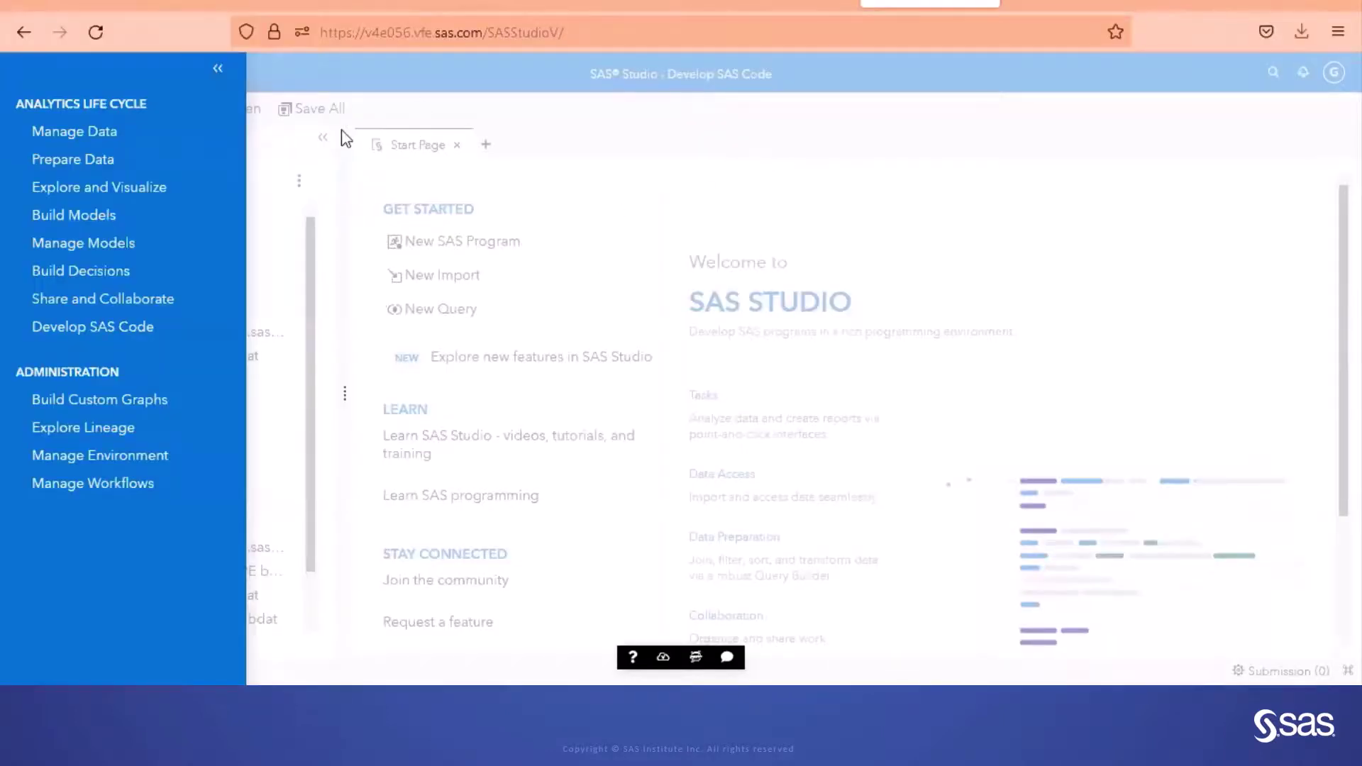
Step: Switch to SAS Studio for developing SAS code and dismiss the application list
{"action": "left_click", "coordinate": [349, 95]}
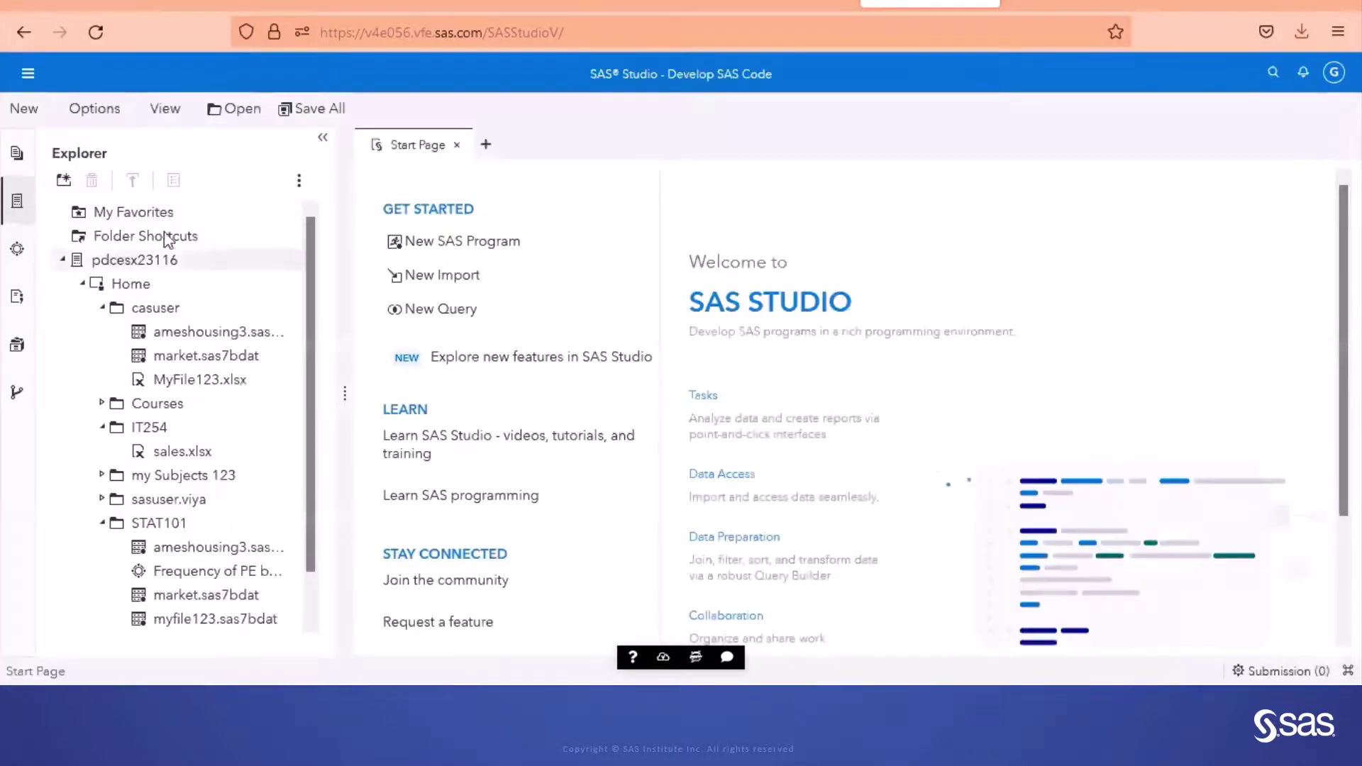
Step: Upload the customer.sas7bdat file into the STAT101 folder under Home
{"action": "left_click", "coordinate": [28, 76]}
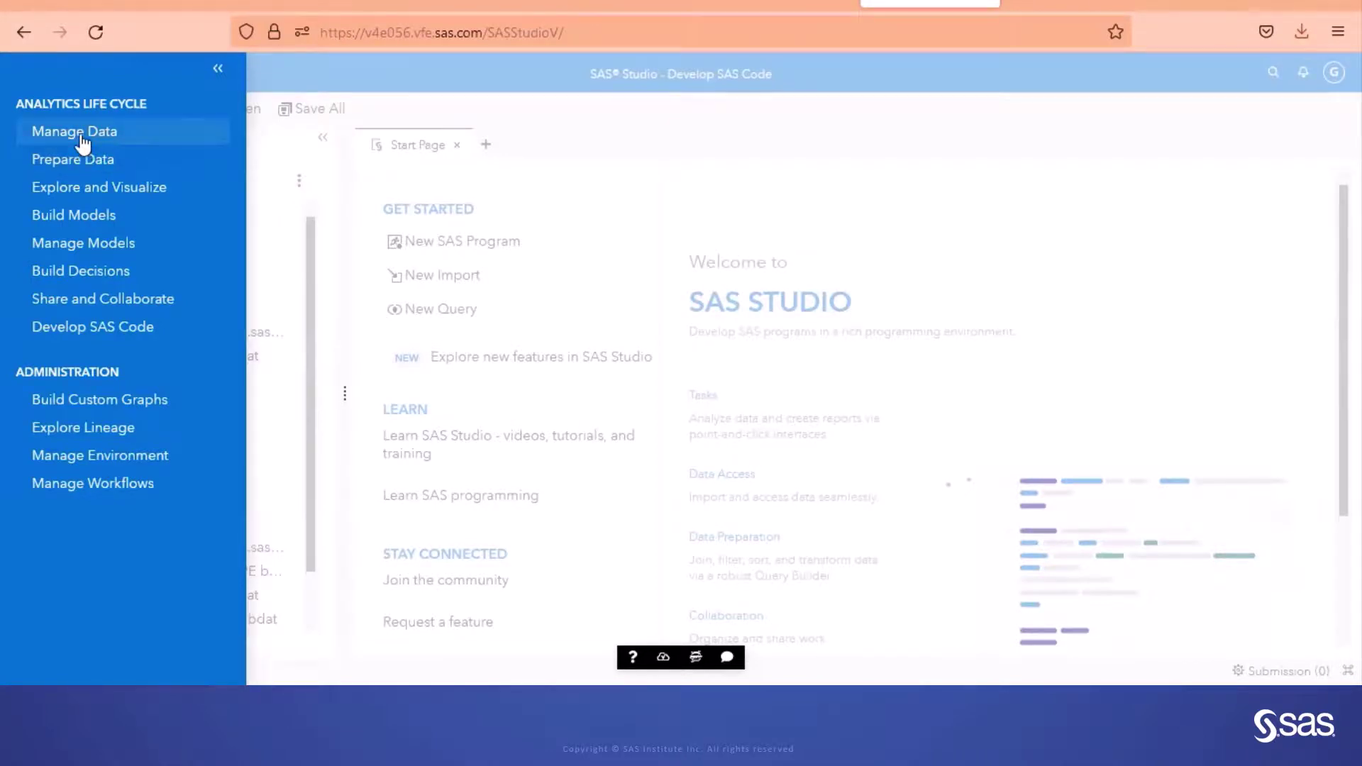
{"action": "left_click", "coordinate": [98, 341]}
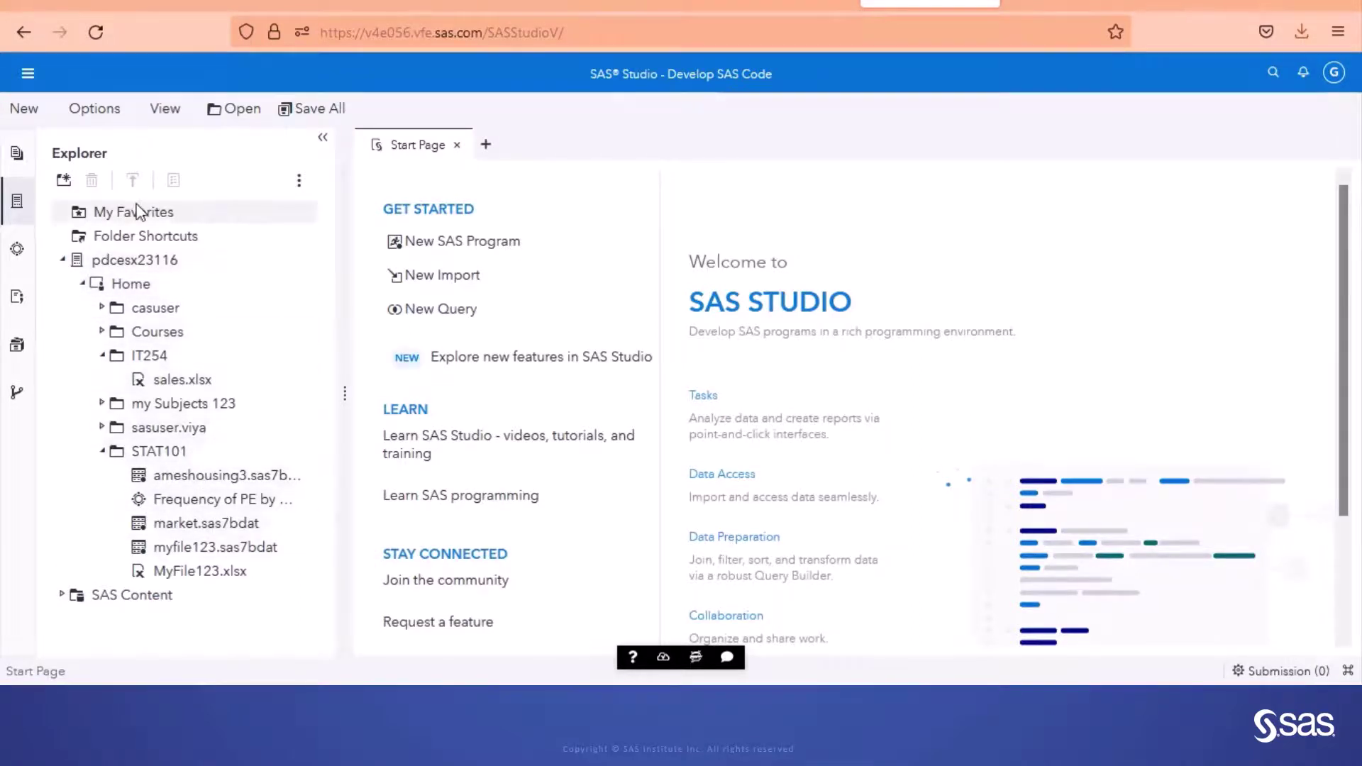
{"action": "right_click", "coordinate": [185, 461]}
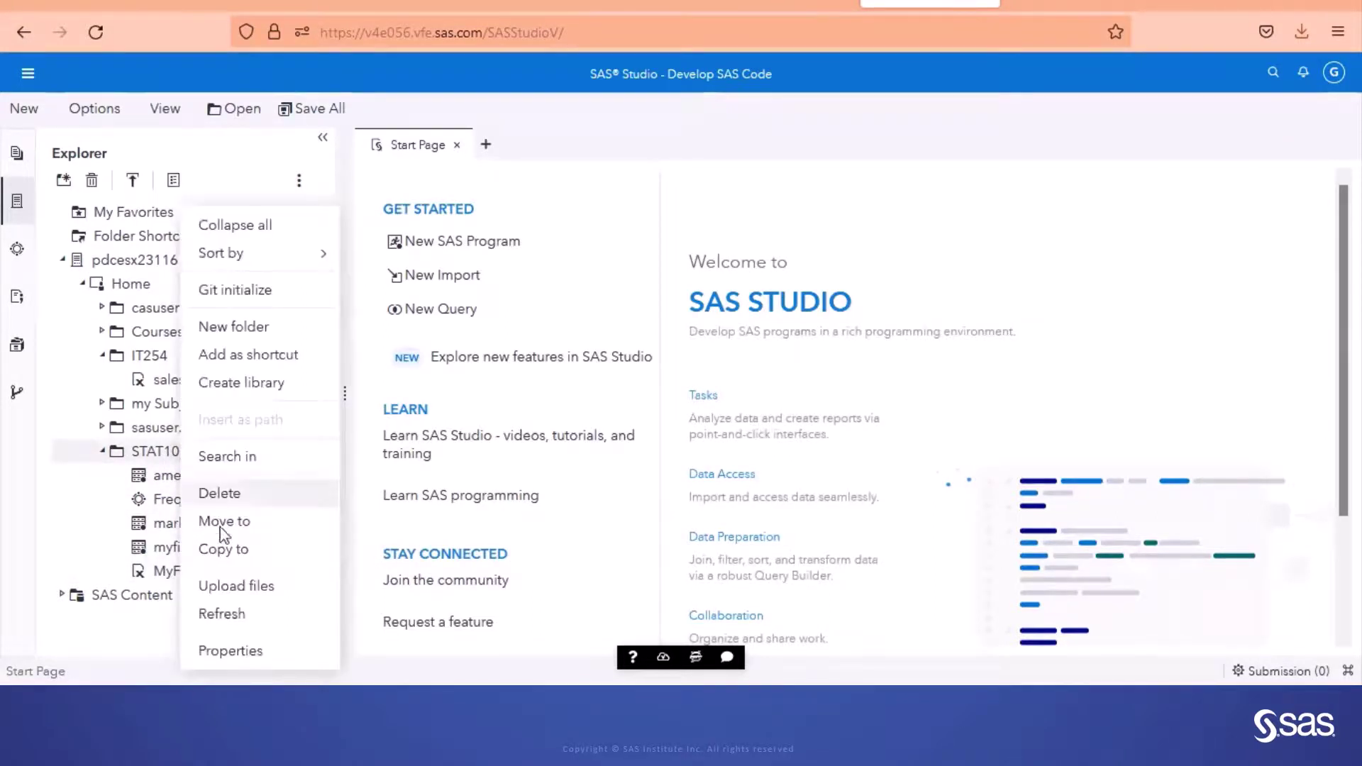
{"action": "left_click", "coordinate": [247, 585]}
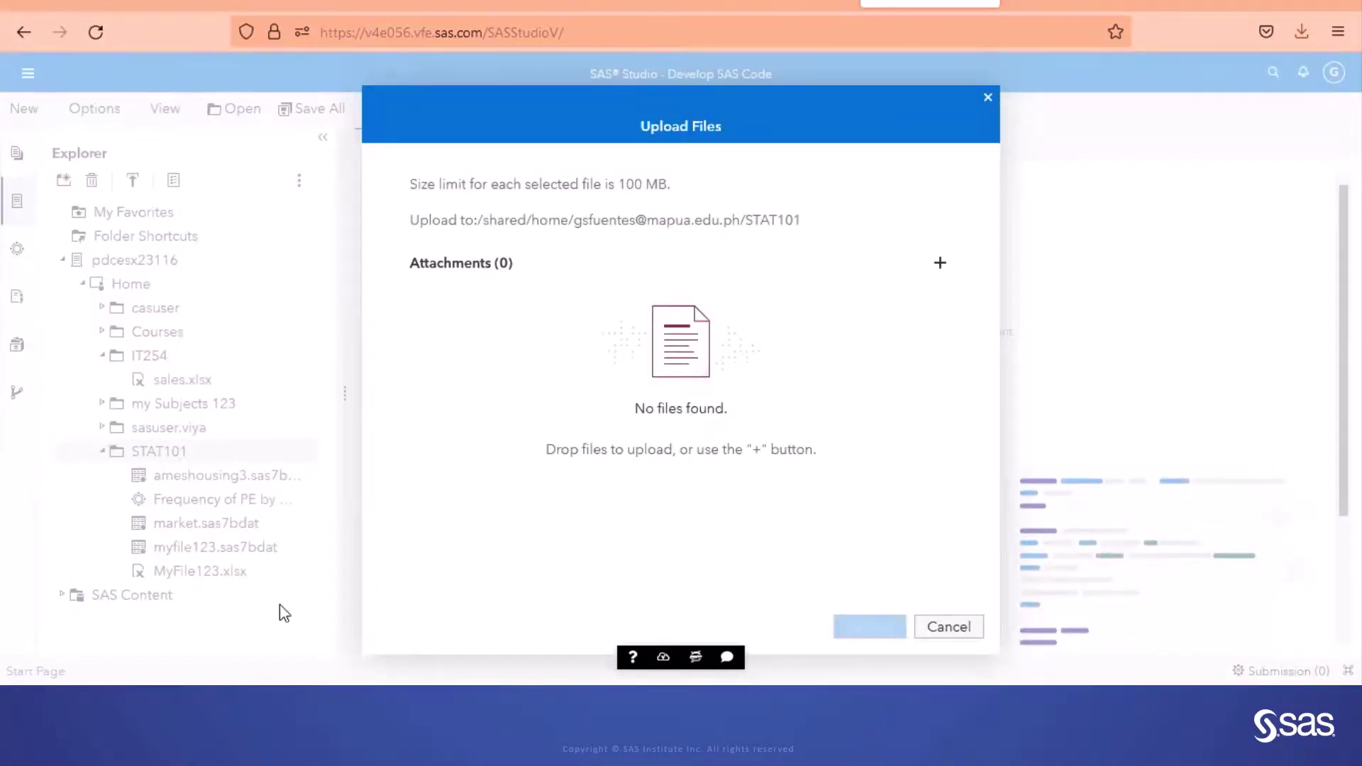
{"action": "left_click_drag", "start_coordinate": [280, 605], "coordinate": [696, 395]}
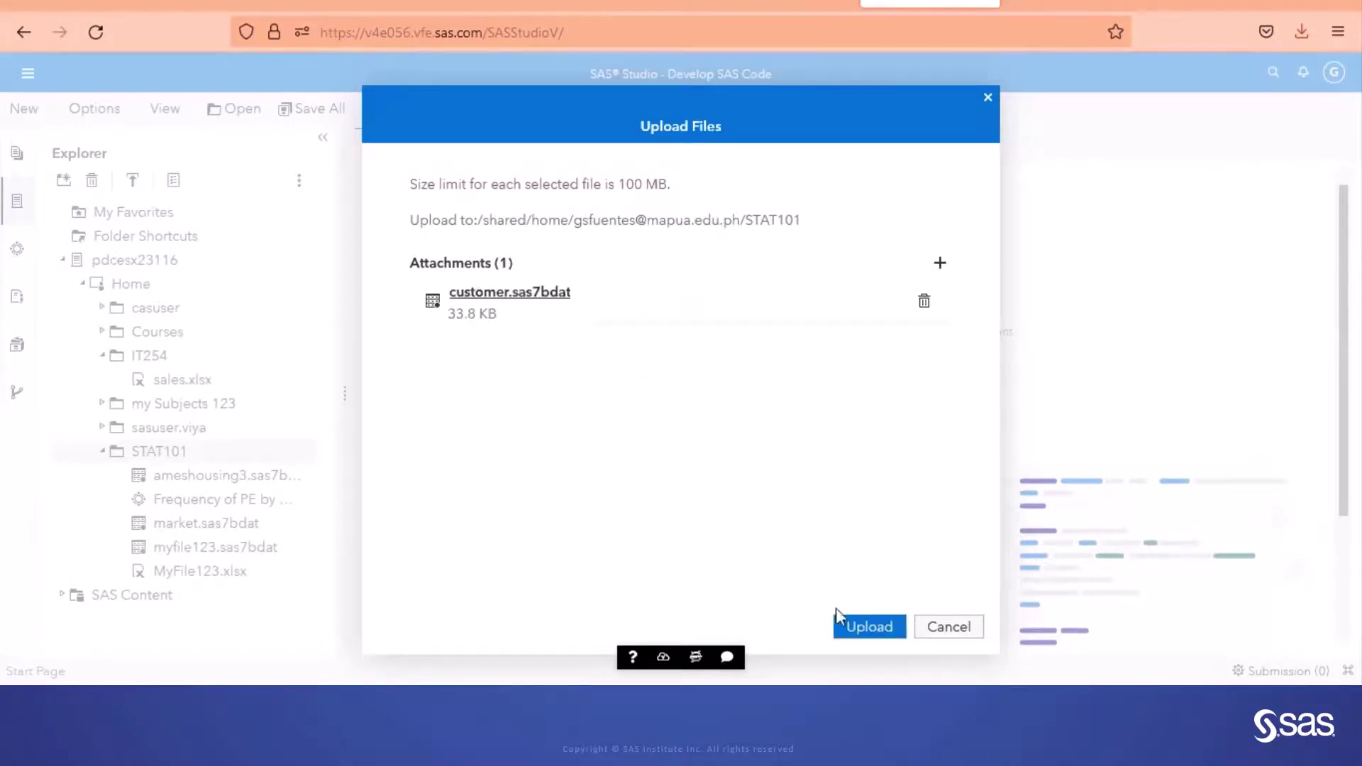
{"action": "left_click", "coordinate": [872, 631]}
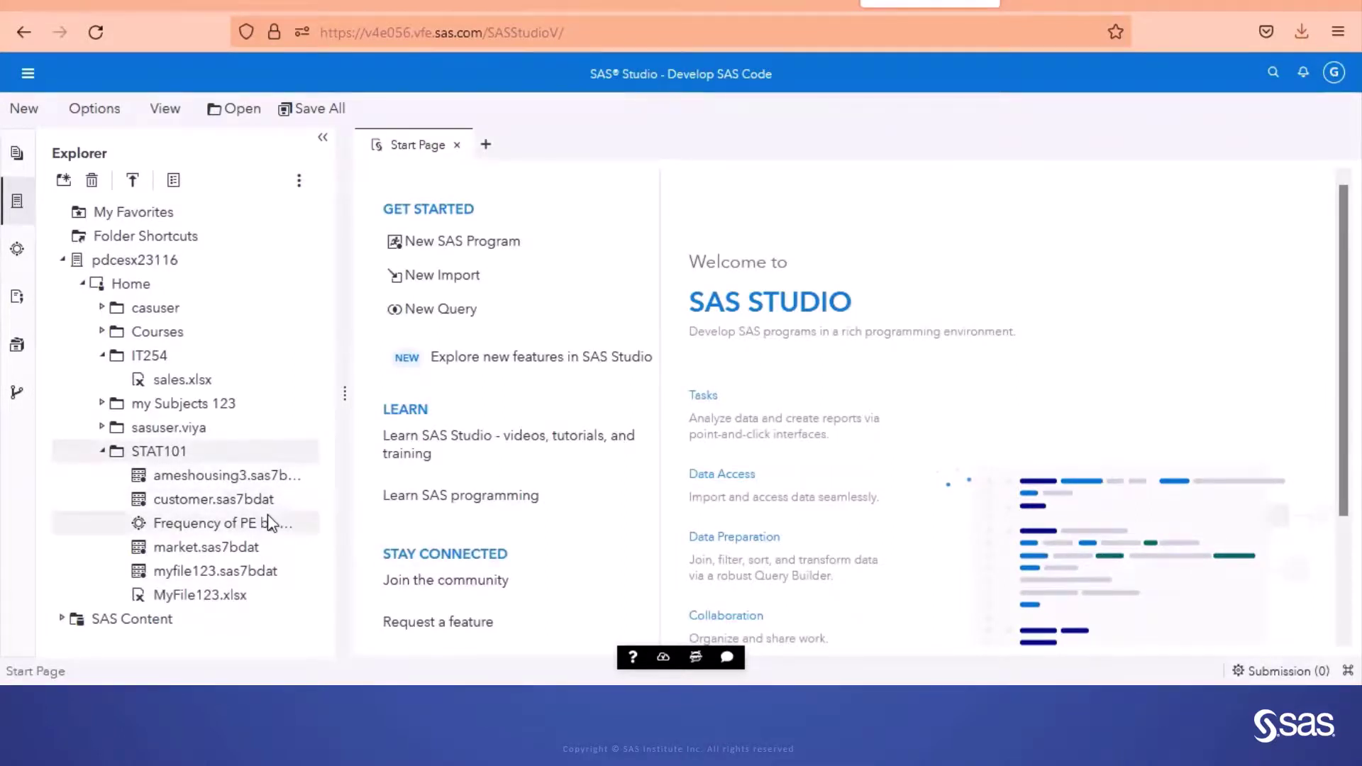
Step: Switch to Data Explorer, refresh and reopen the personal CASUSER library, and check the actions available for ameshousing3.sas7bdat
{"action": "left_click", "coordinate": [20, 81]}
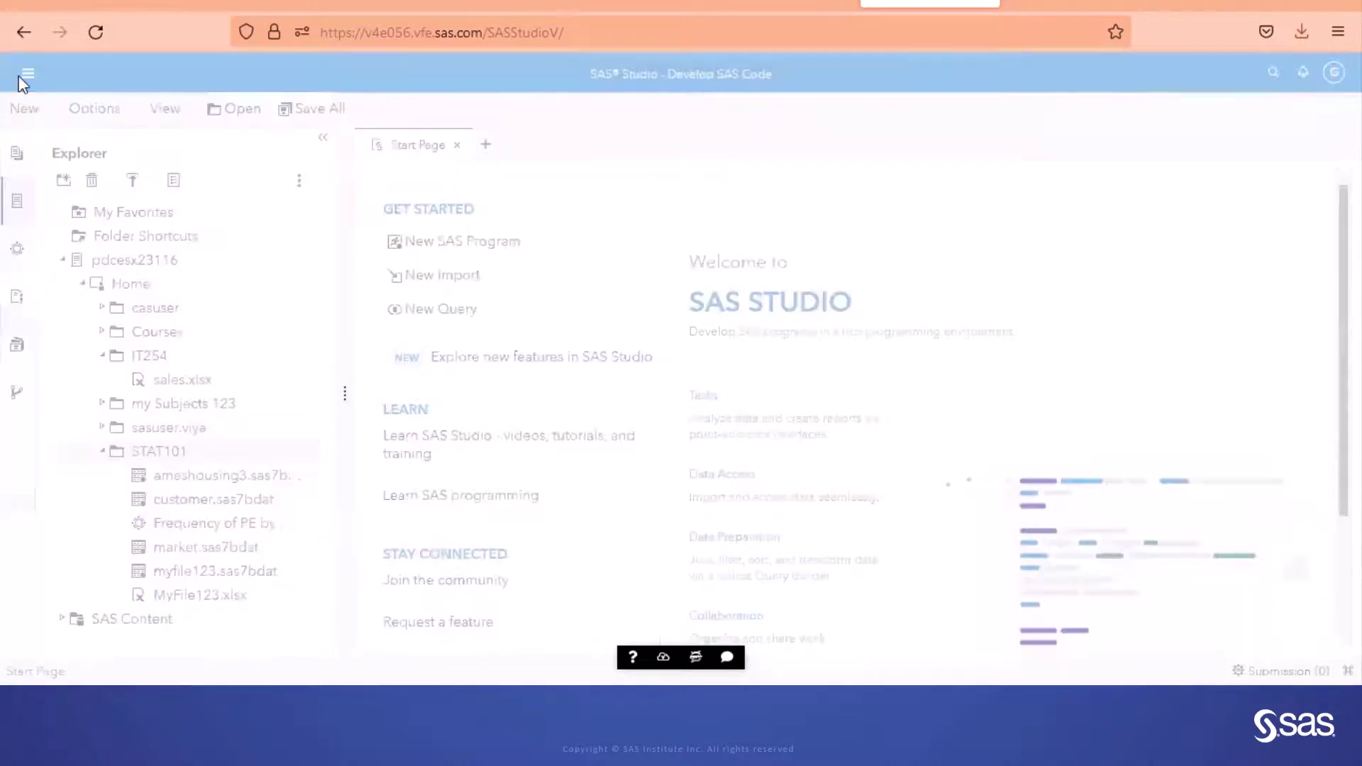
{"action": "left_click", "coordinate": [57, 130]}
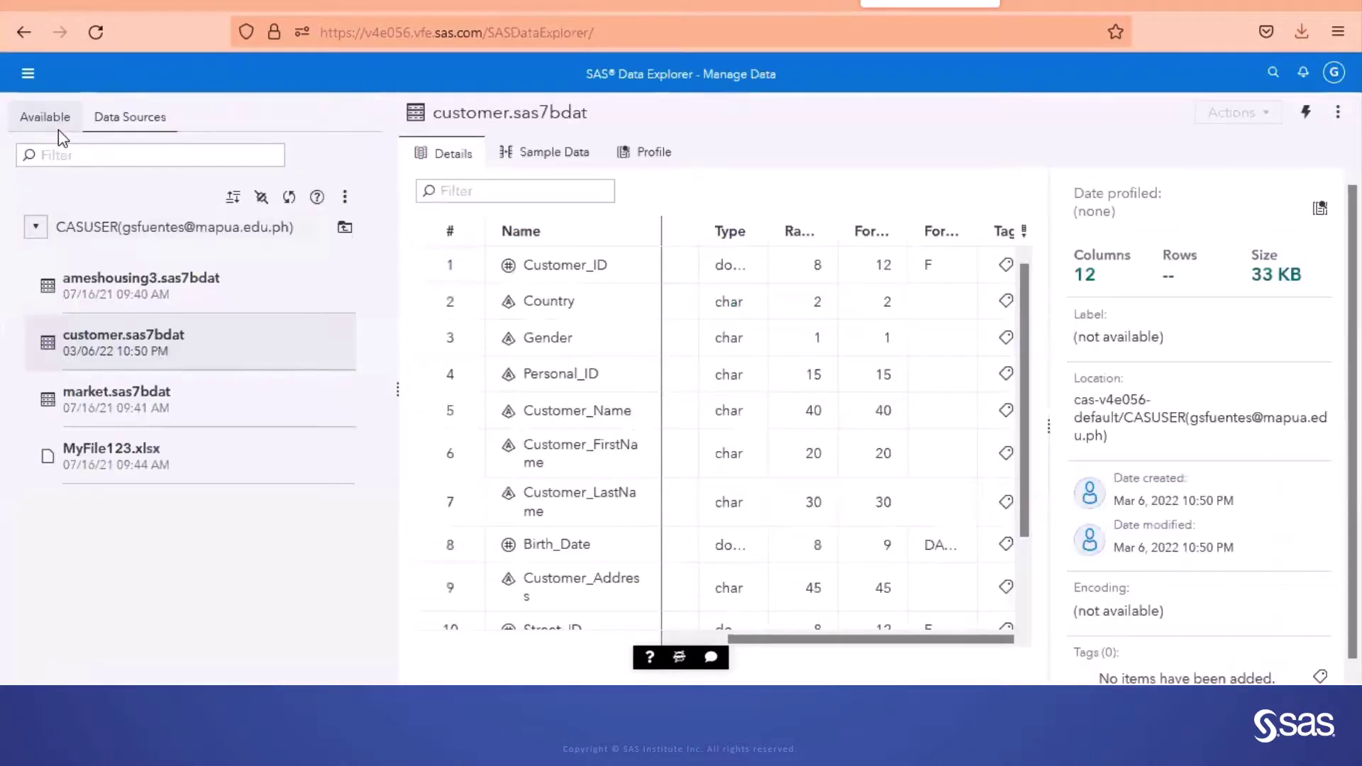
{"action": "left_click", "coordinate": [291, 199]}
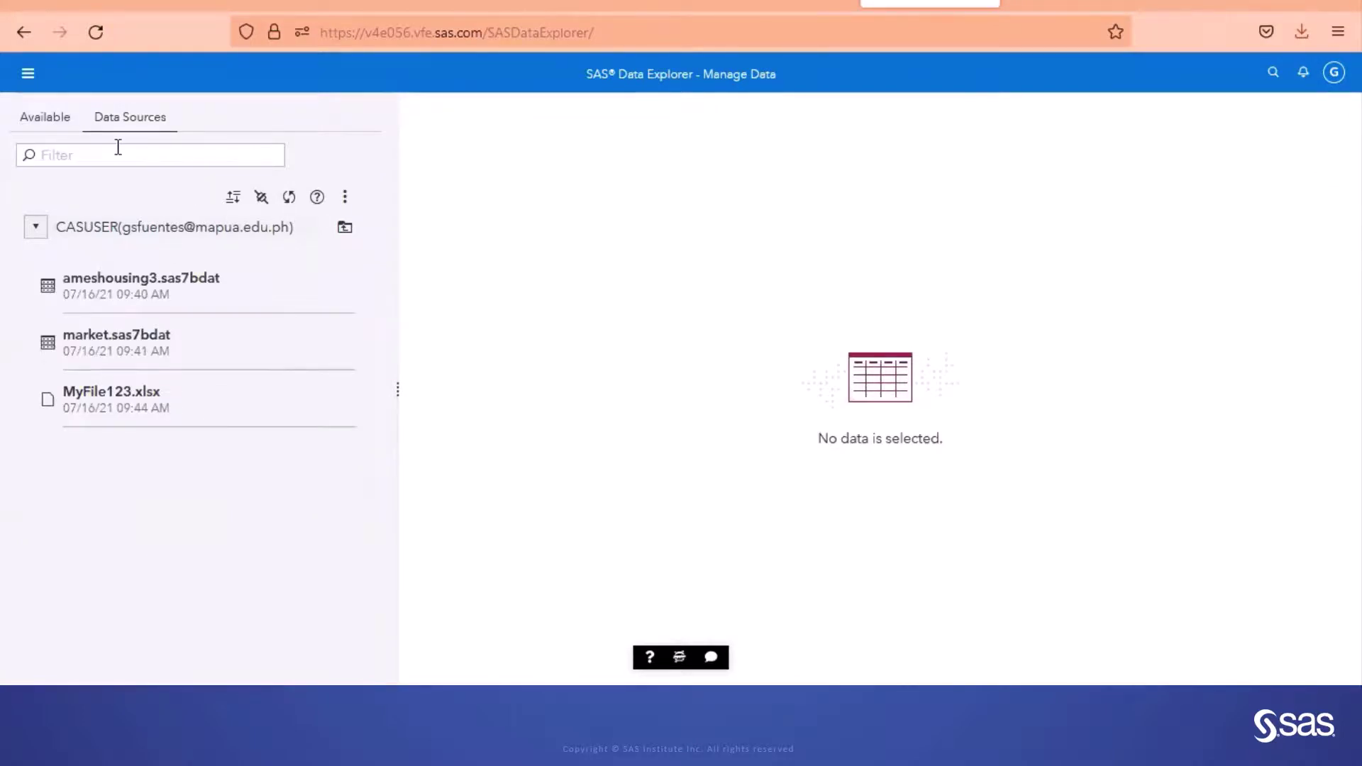
{"action": "left_click", "coordinate": [344, 228]}
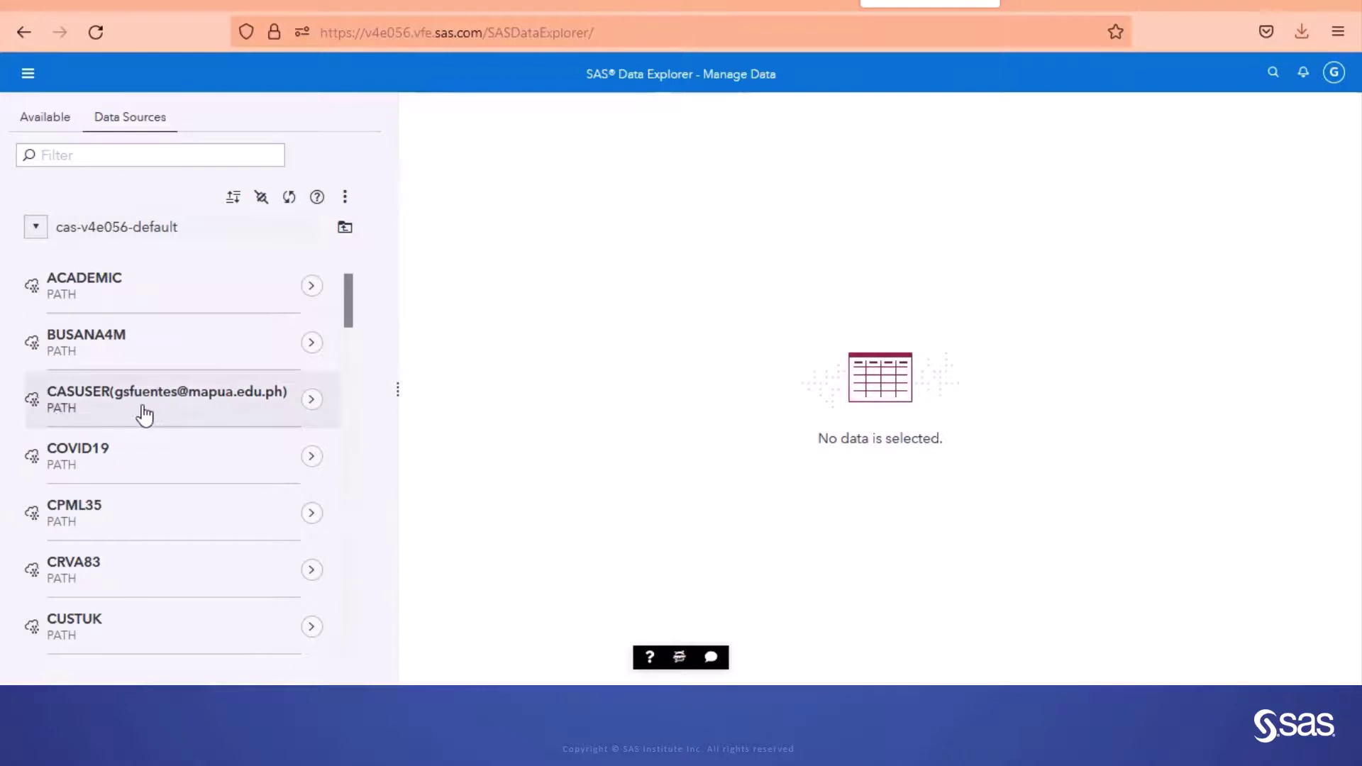
{"action": "left_click", "coordinate": [310, 401]}
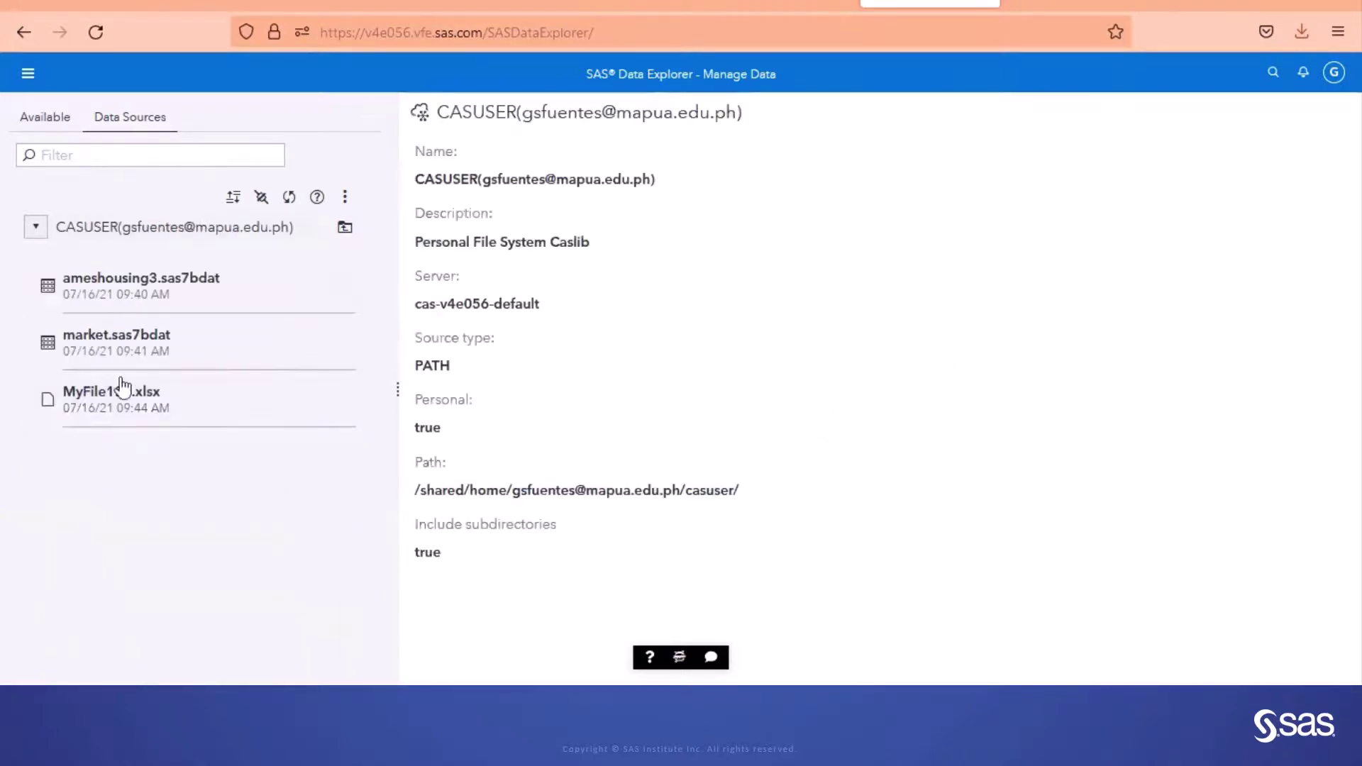
{"action": "right_click", "coordinate": [222, 295]}
{"action": "left_click", "coordinate": [149, 511]}
Step: Return to SAS Studio, copy customer.sas7bdat from STAT101 to the casuser folder and expand casuser
{"action": "left_click", "coordinate": [27, 73]}
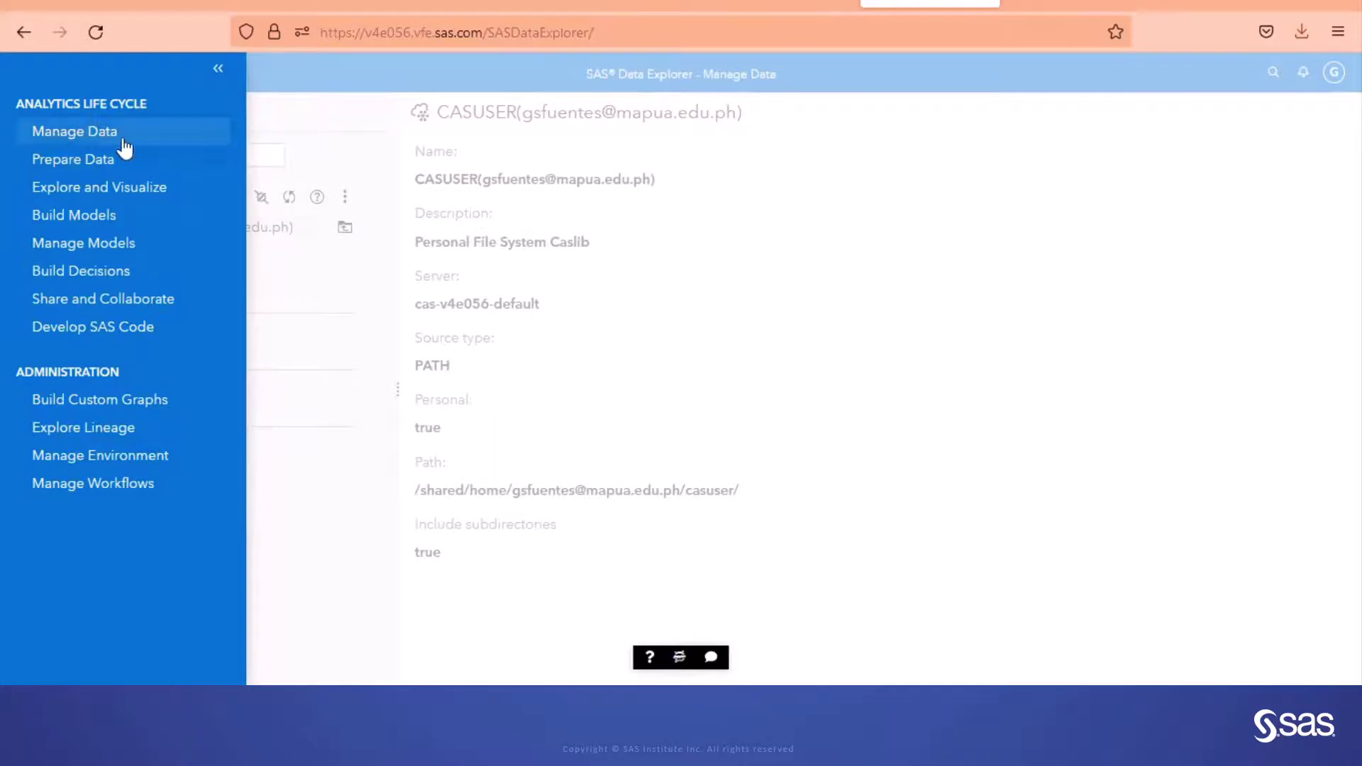
{"action": "left_click", "coordinate": [108, 329]}
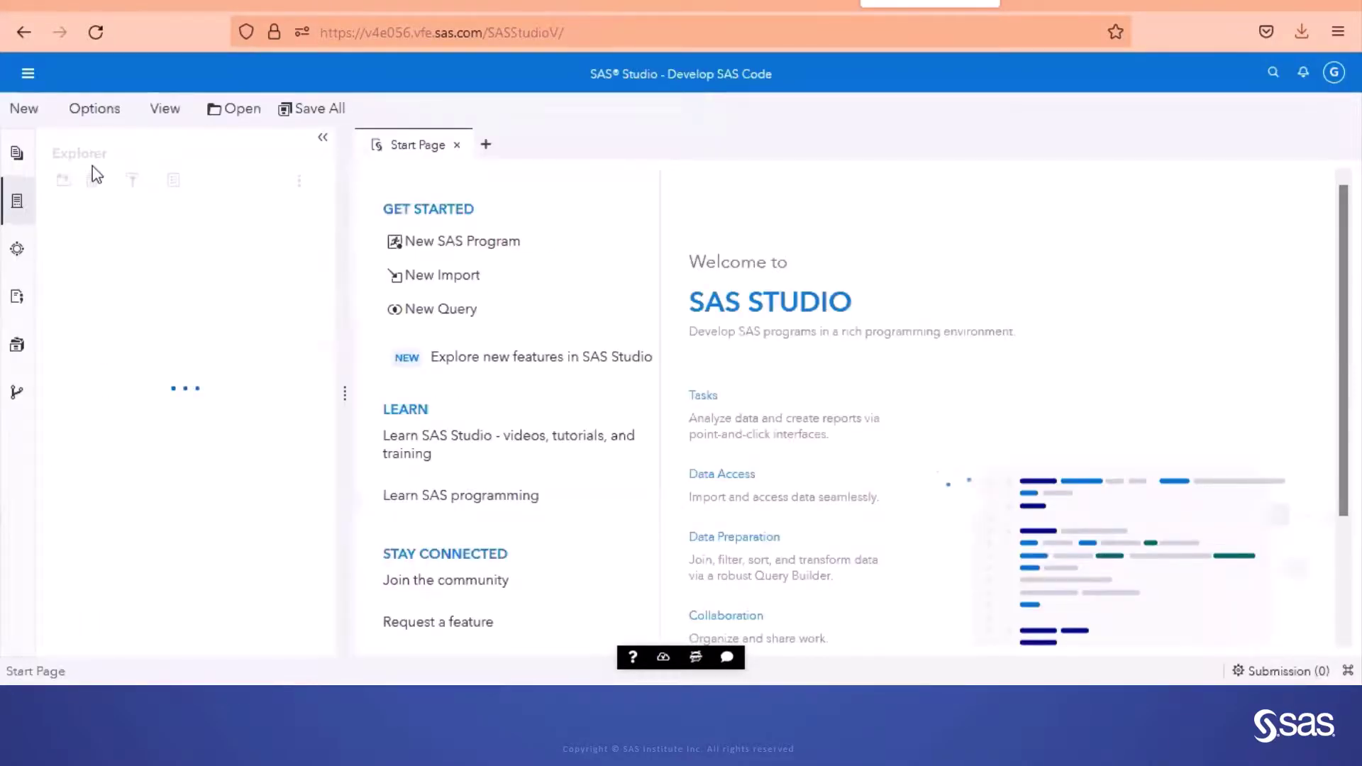
{"action": "left_click", "coordinate": [27, 75]}
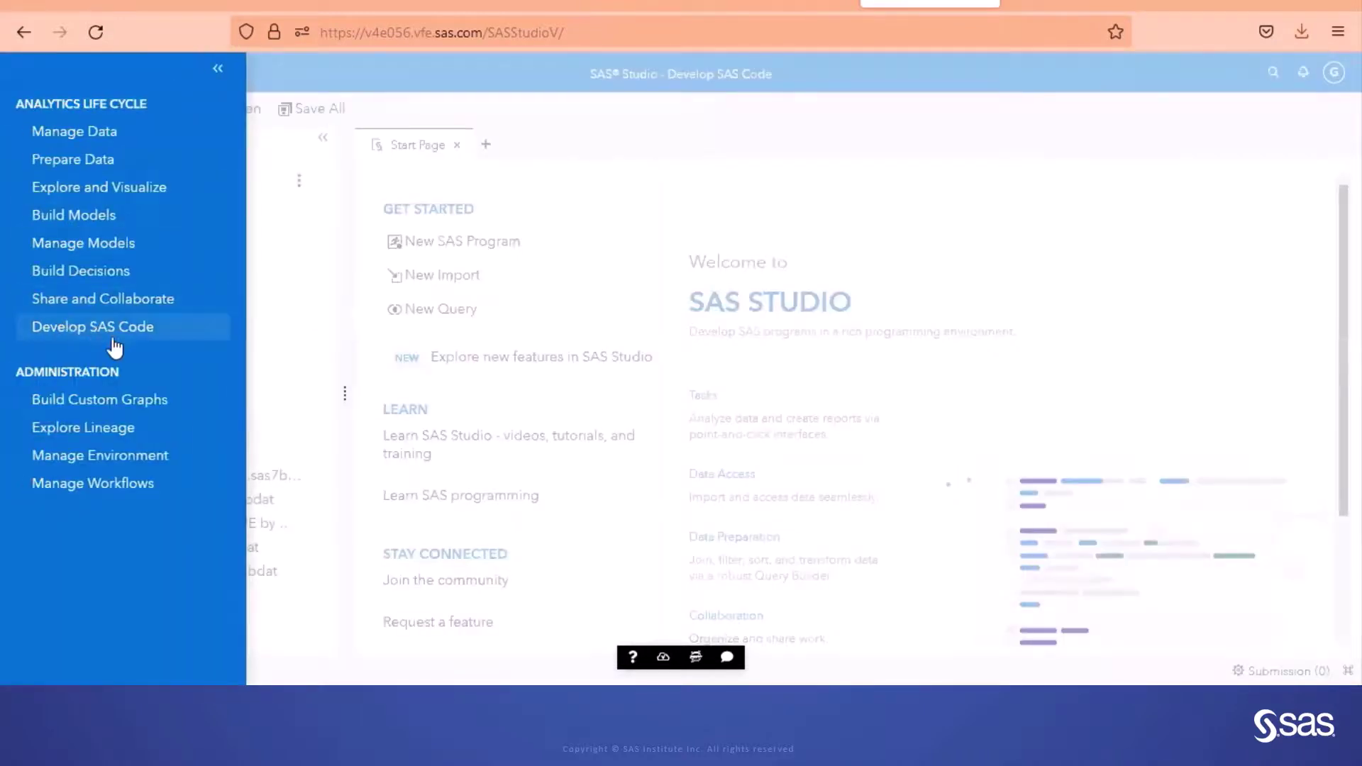
{"action": "left_click", "coordinate": [324, 253]}
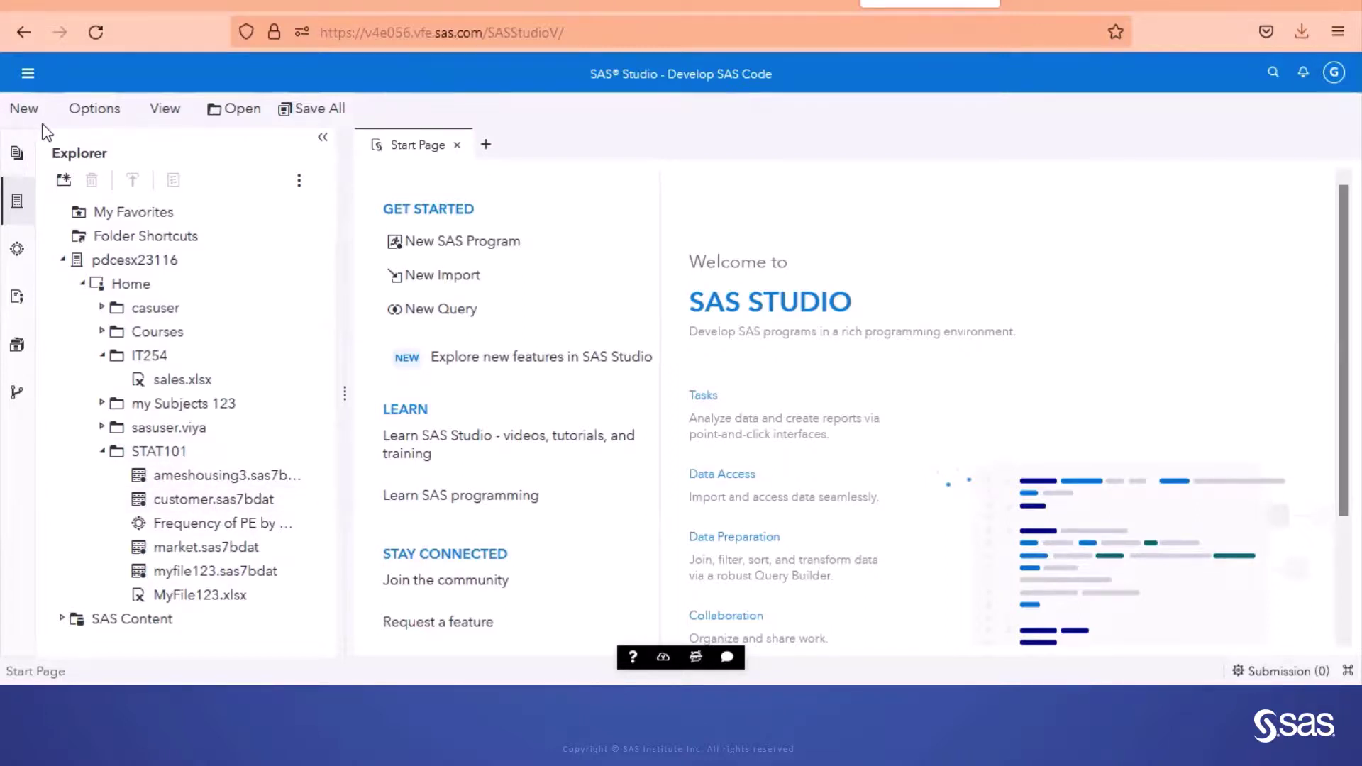
{"action": "right_click", "coordinate": [193, 504]}
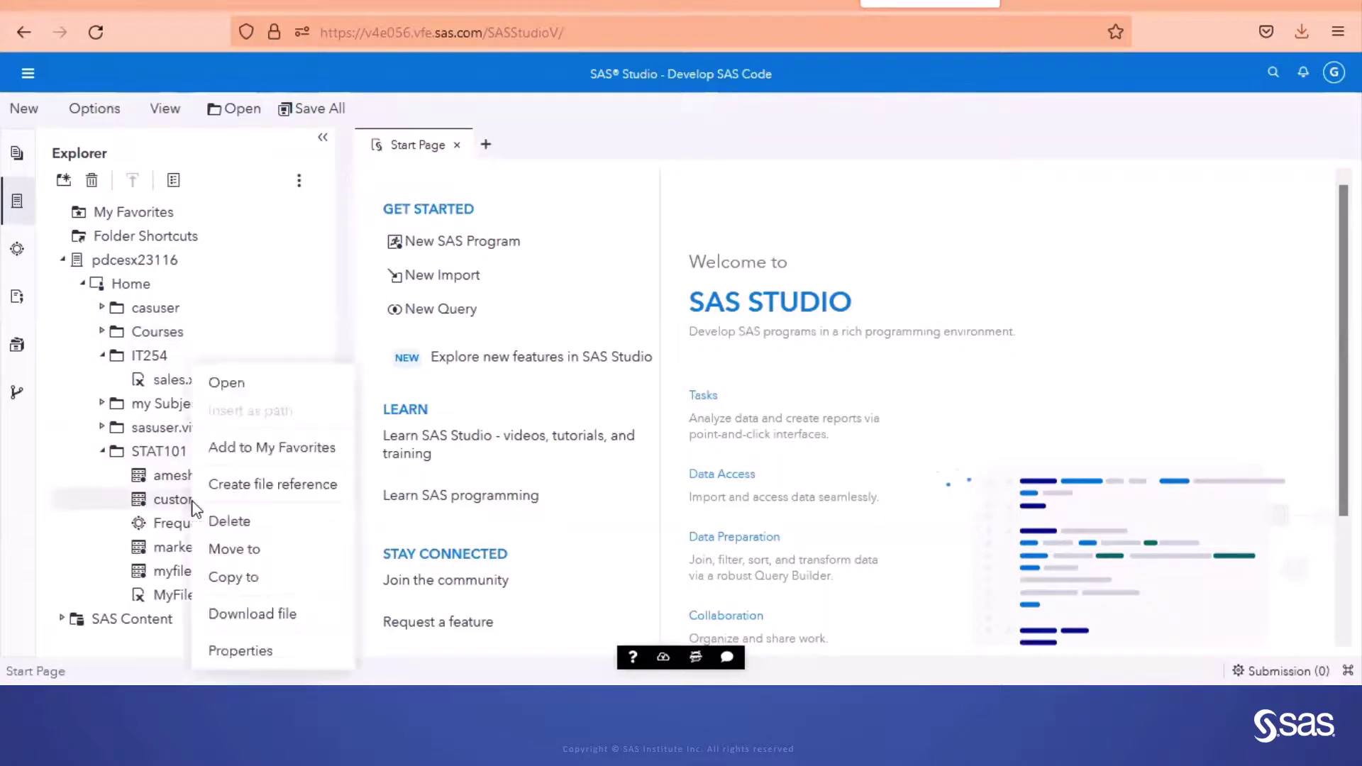
{"action": "left_click", "coordinate": [235, 583]}
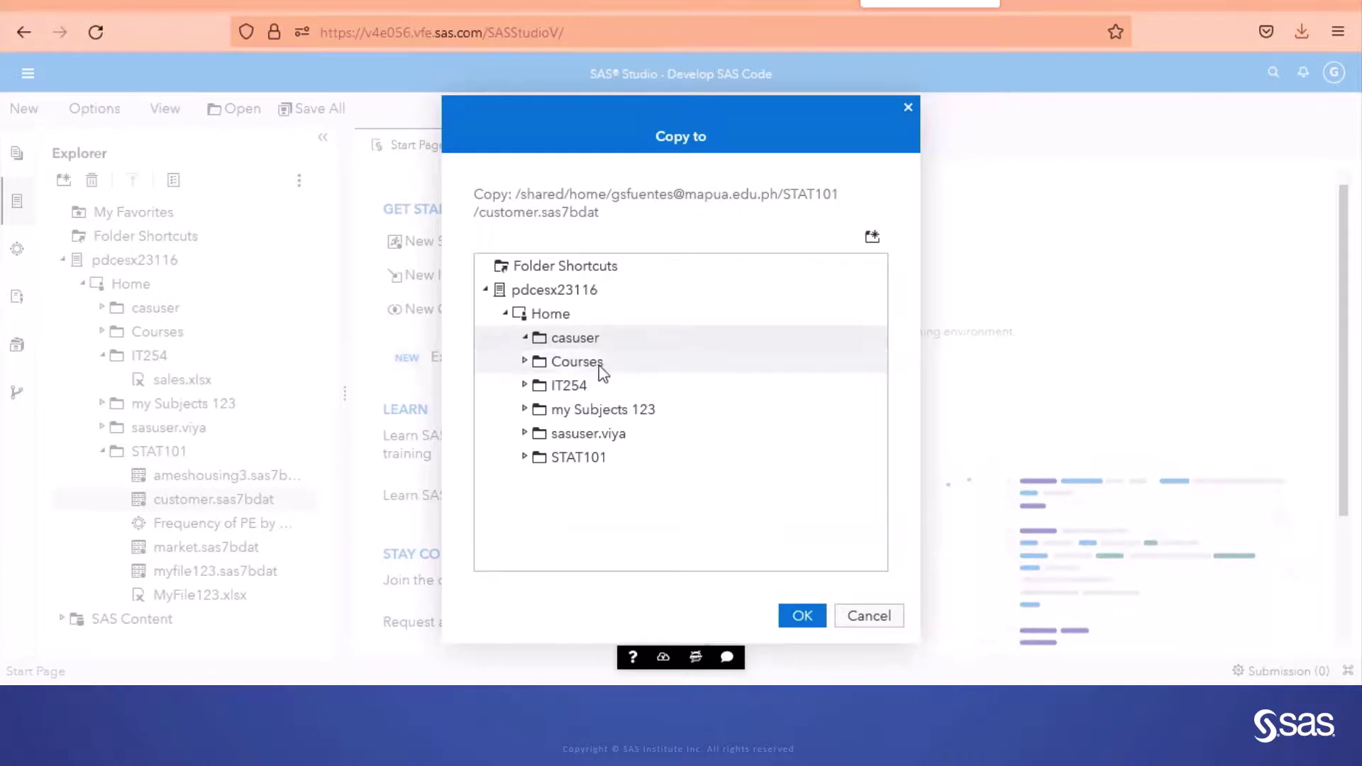
{"action": "left_click", "coordinate": [799, 617]}
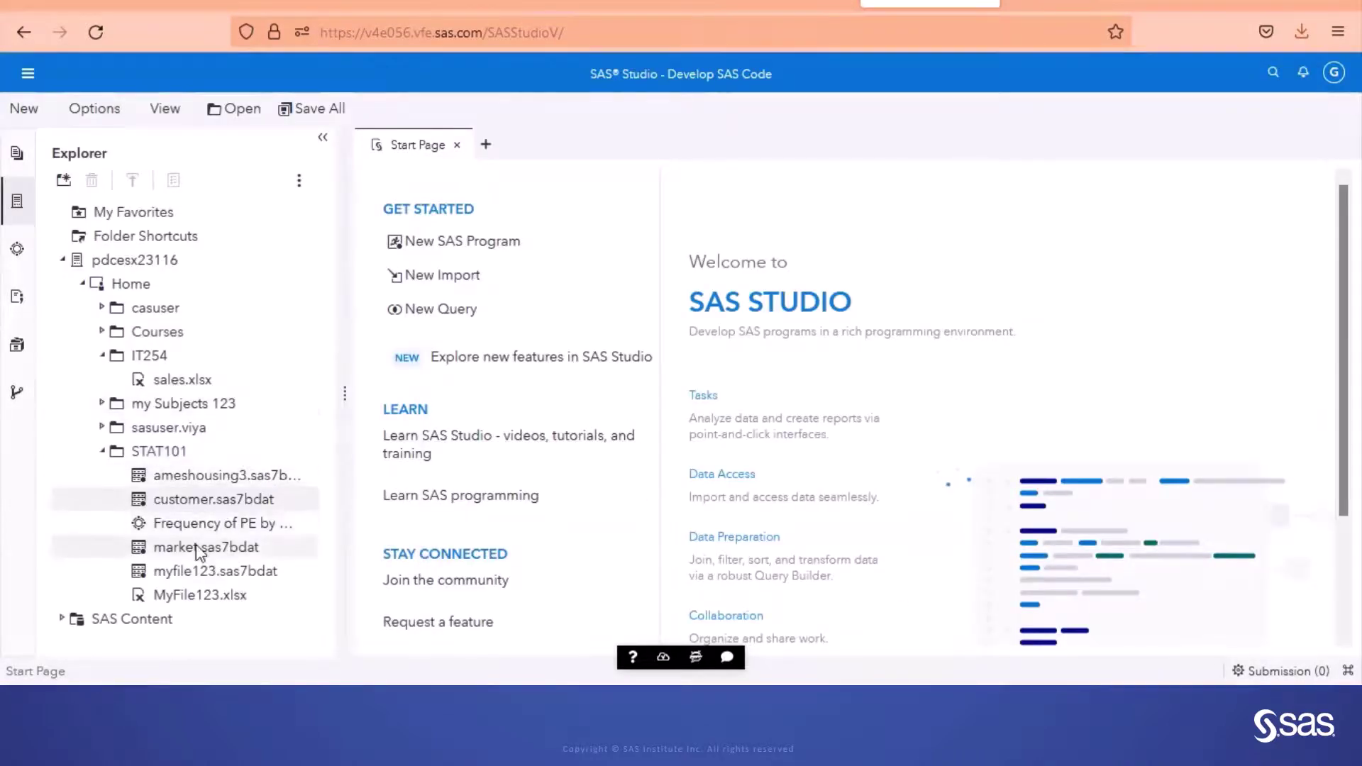
{"action": "left_click", "coordinate": [104, 309]}
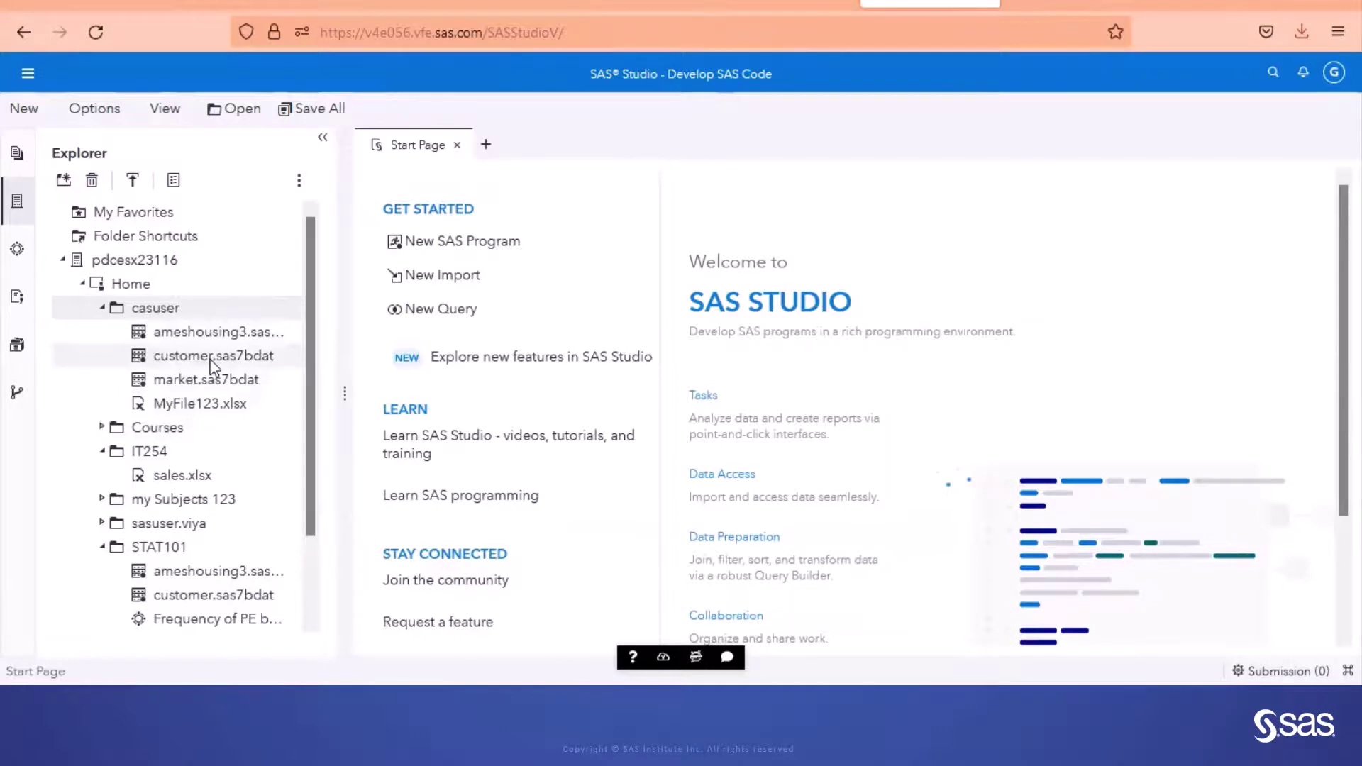
Step: Switch to Data Explorer, reopen the personal CASUSER library from the cas-v4e056-default list and refresh its contents
{"action": "left_click", "coordinate": [28, 73]}
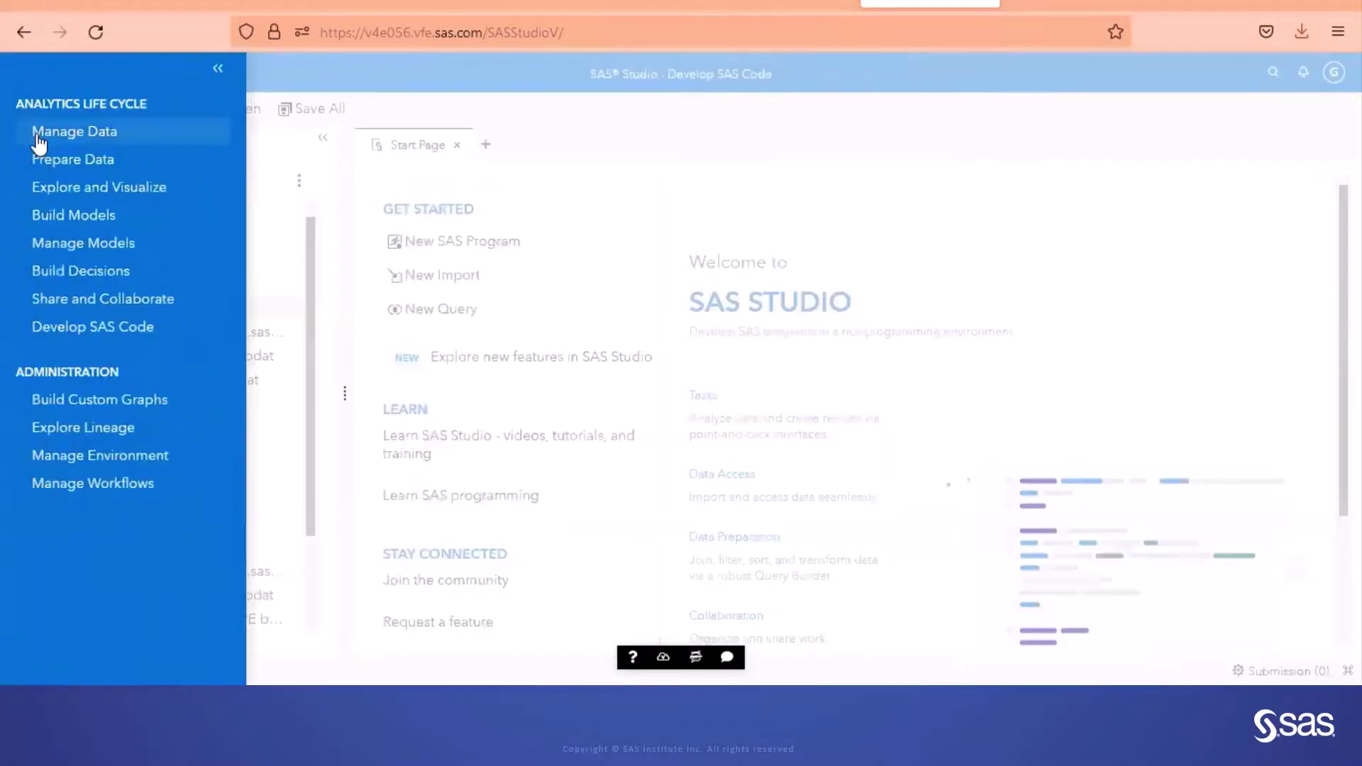
{"action": "left_click", "coordinate": [37, 135]}
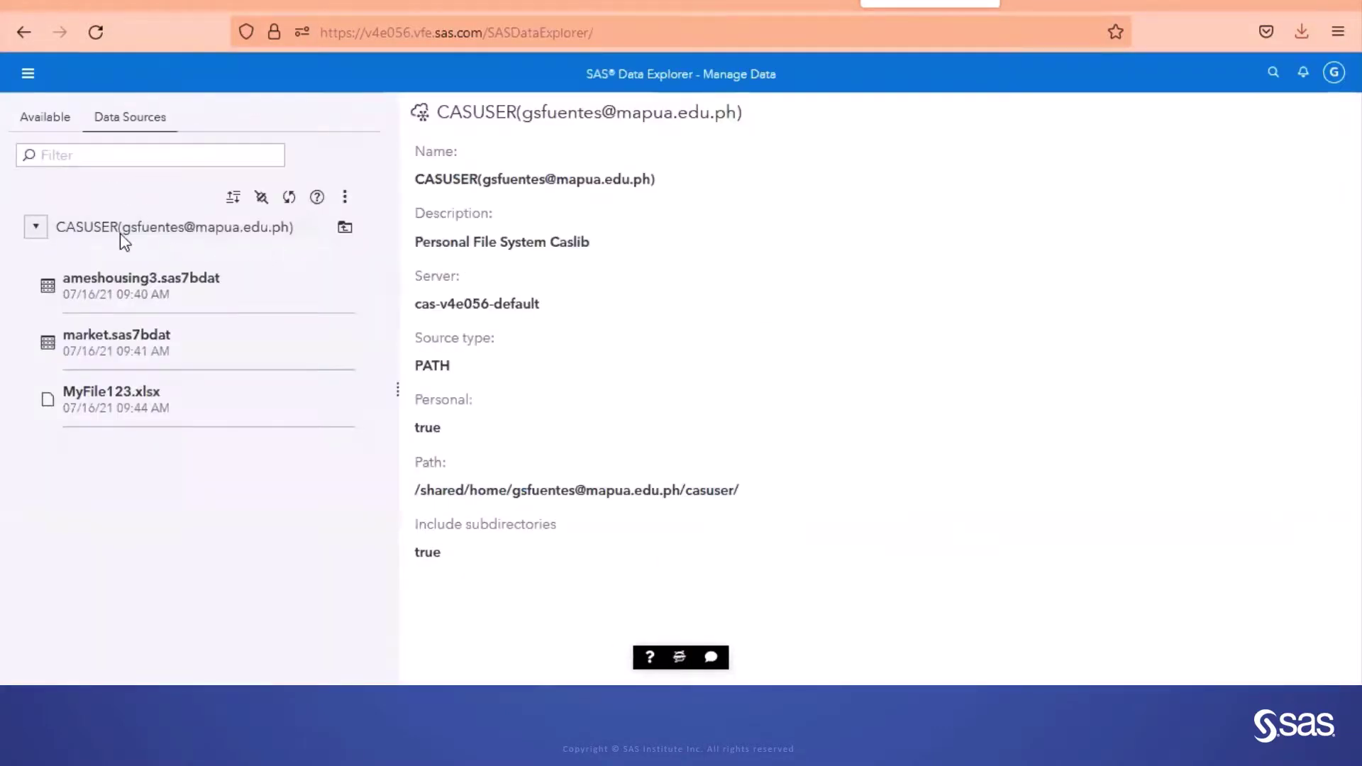
{"action": "left_click", "coordinate": [346, 230]}
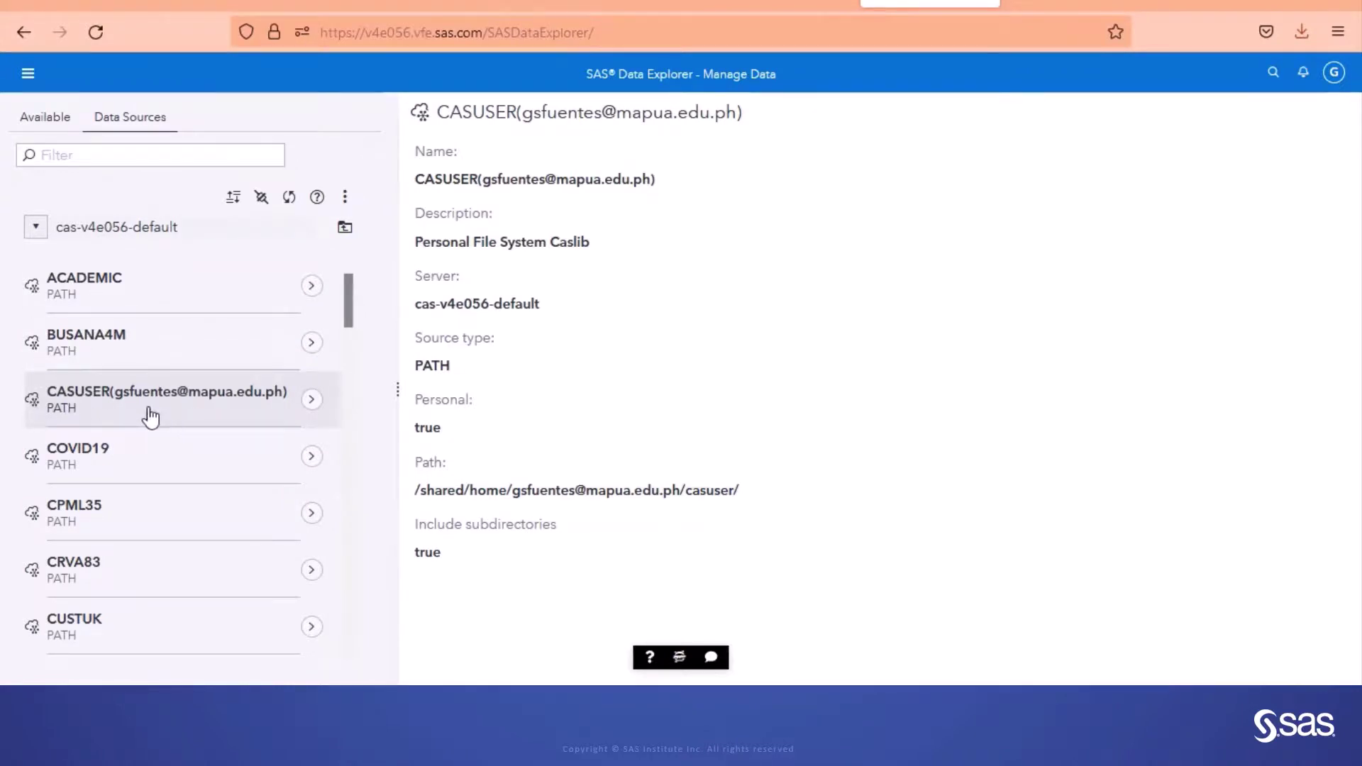
{"action": "left_click", "coordinate": [311, 399]}
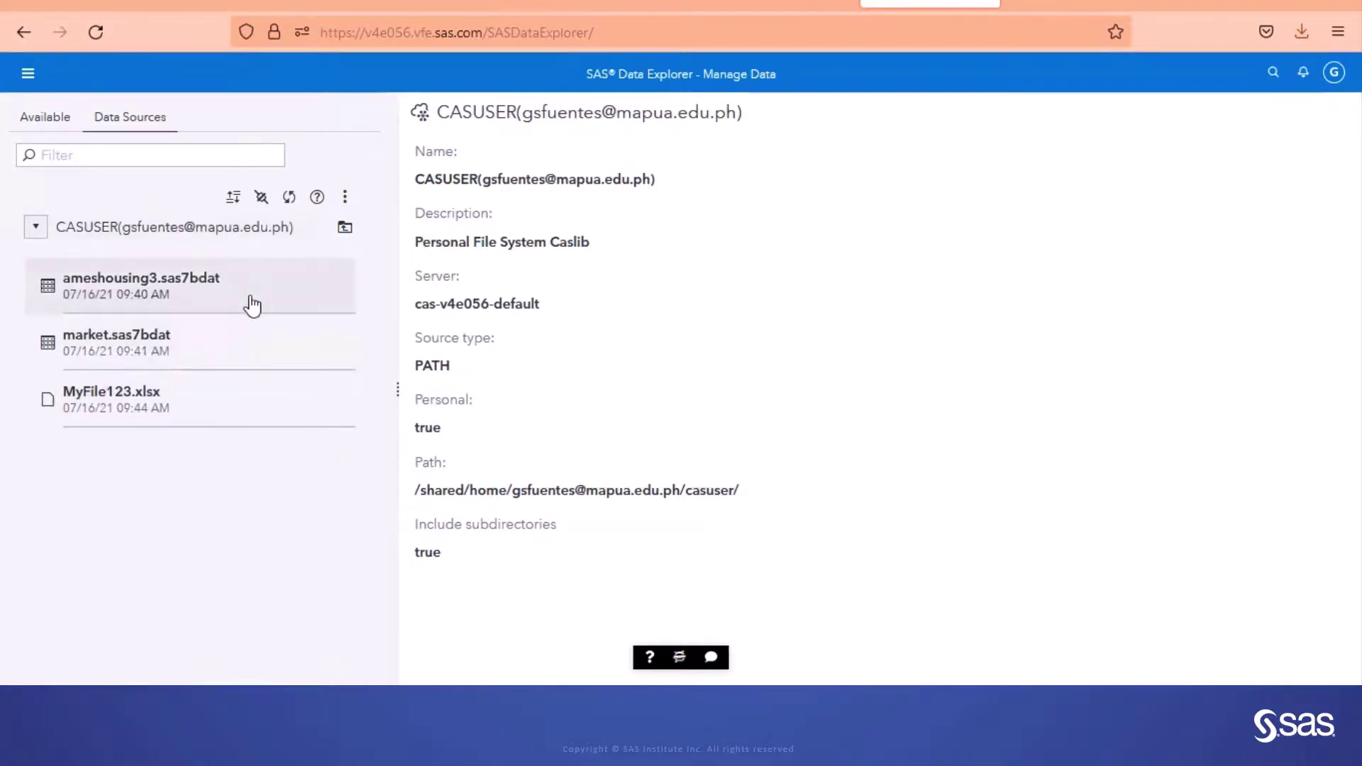
{"action": "left_click", "coordinate": [289, 198]}
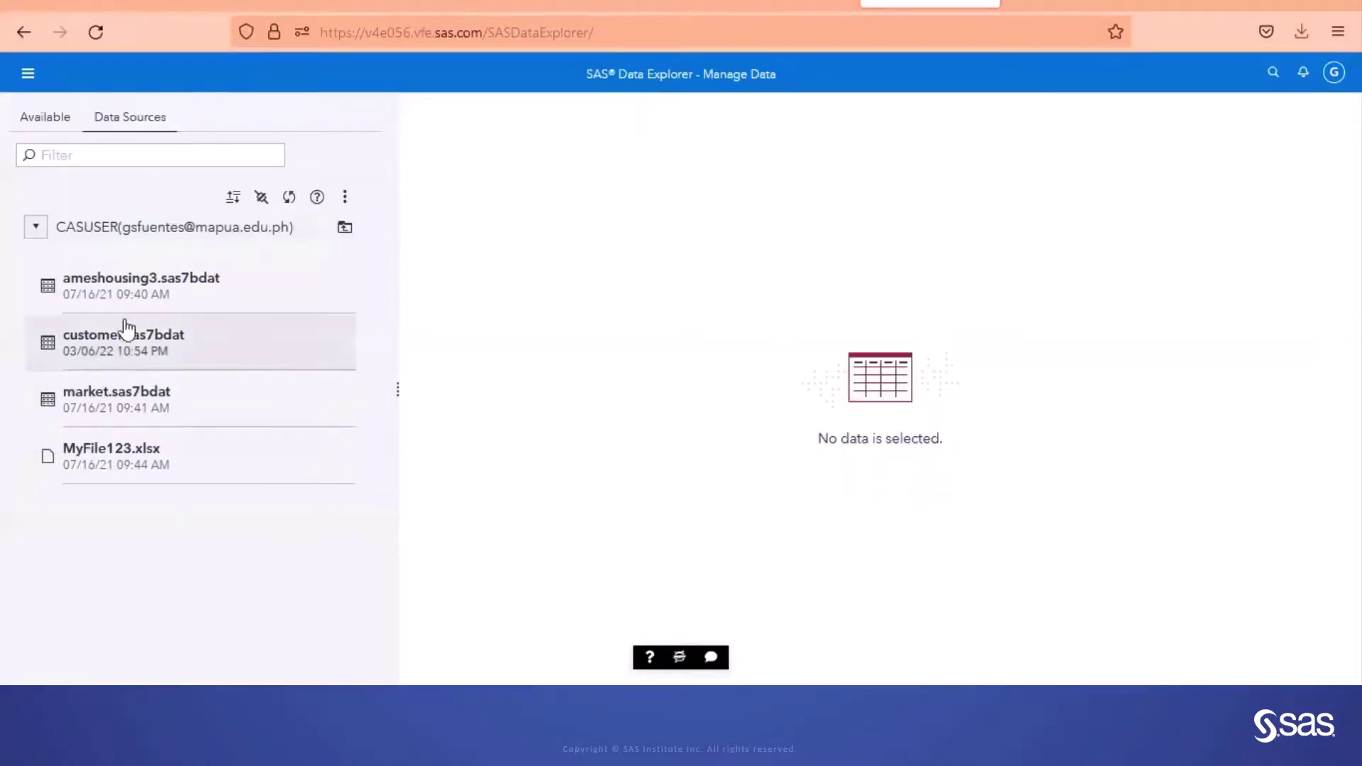
Step: View the details of customer.sas7bdat in the CASUSER library and load the table into memory
{"action": "left_click", "coordinate": [124, 349]}
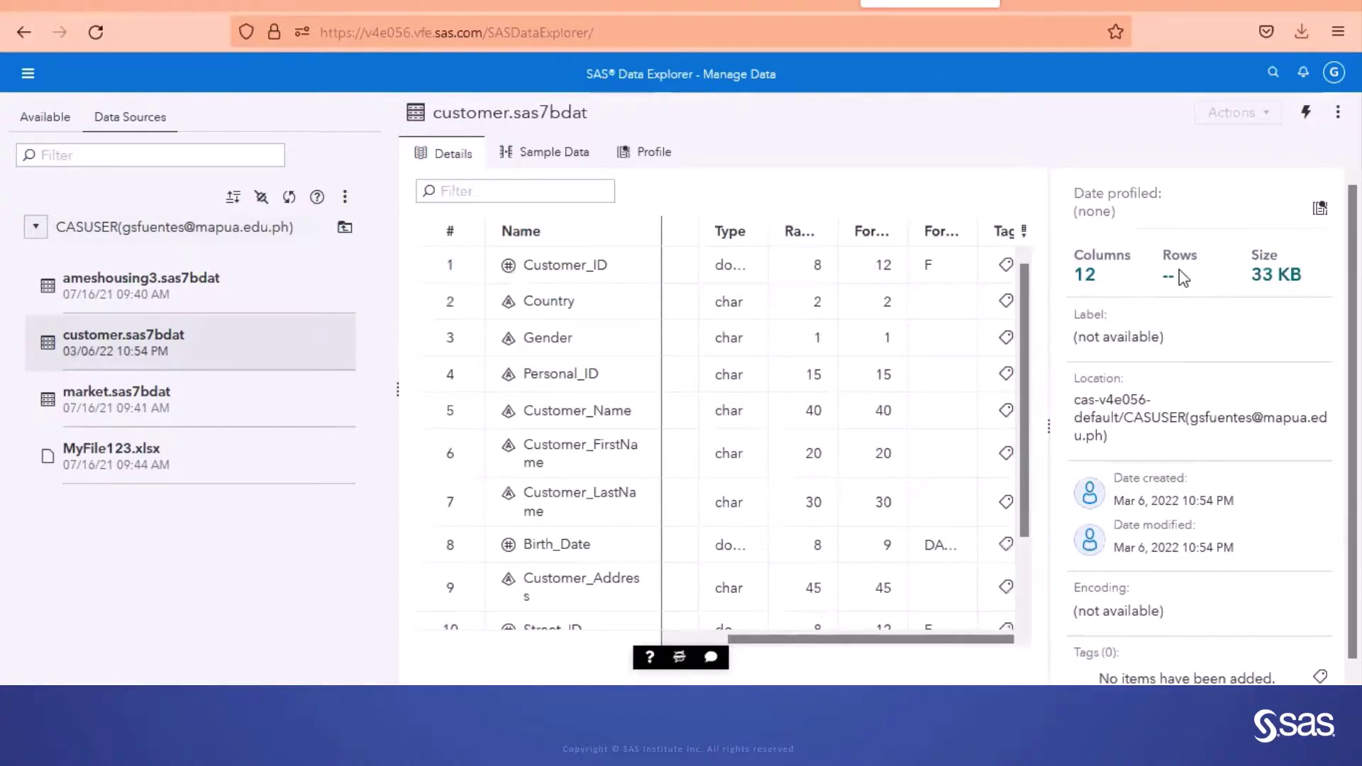
{"action": "right_click", "coordinate": [168, 357]}
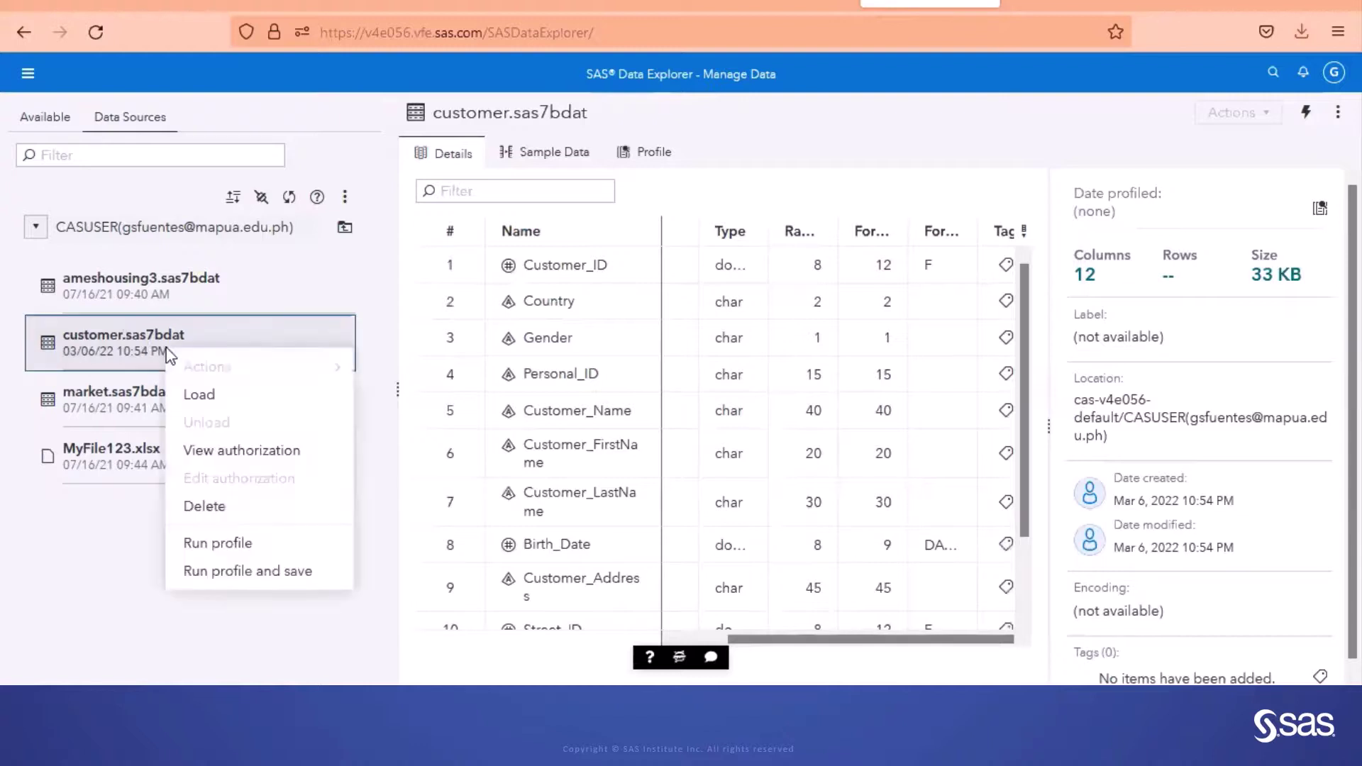
{"action": "left_click", "coordinate": [205, 397]}
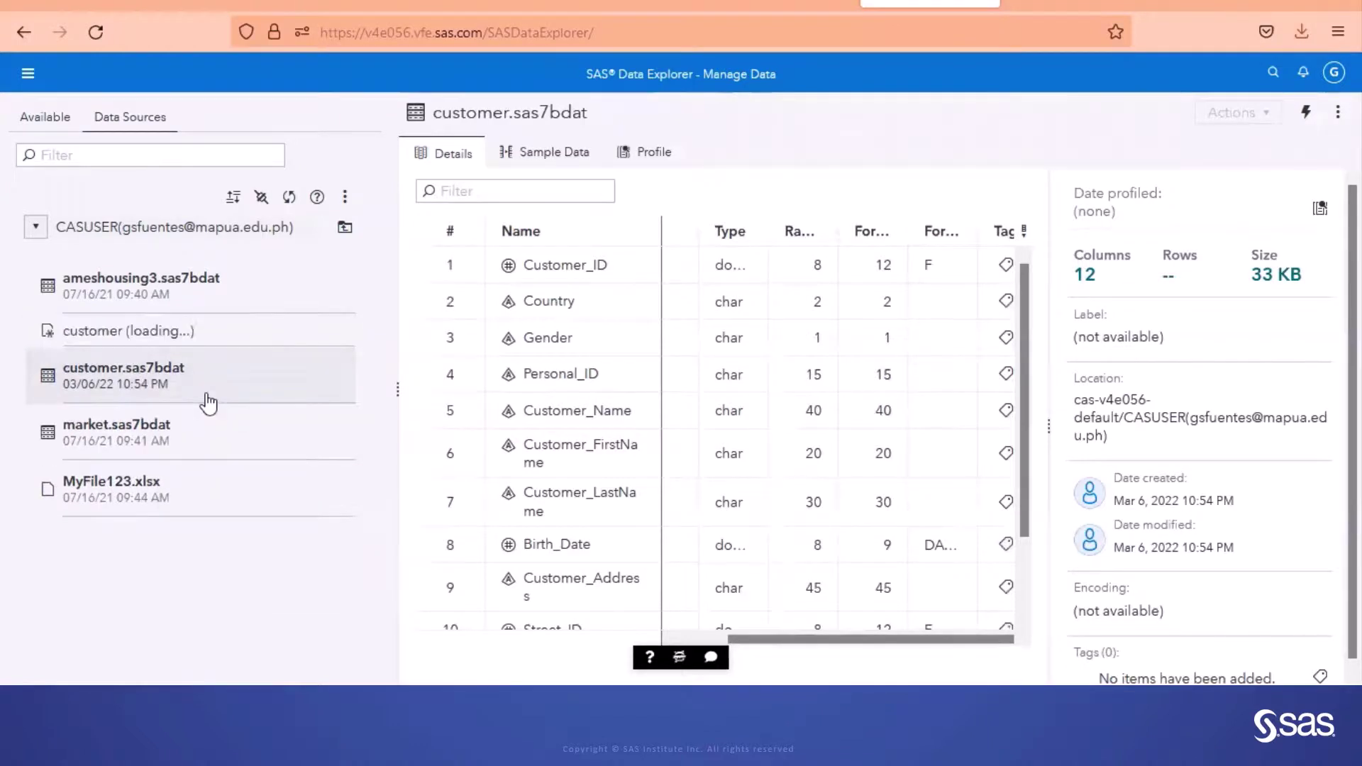
Step: Review the loaded CUSTOMER table's details and sample data, and compare them with the source customer.sas7bdat's sample data, profile and details
{"action": "left_click", "coordinate": [161, 347]}
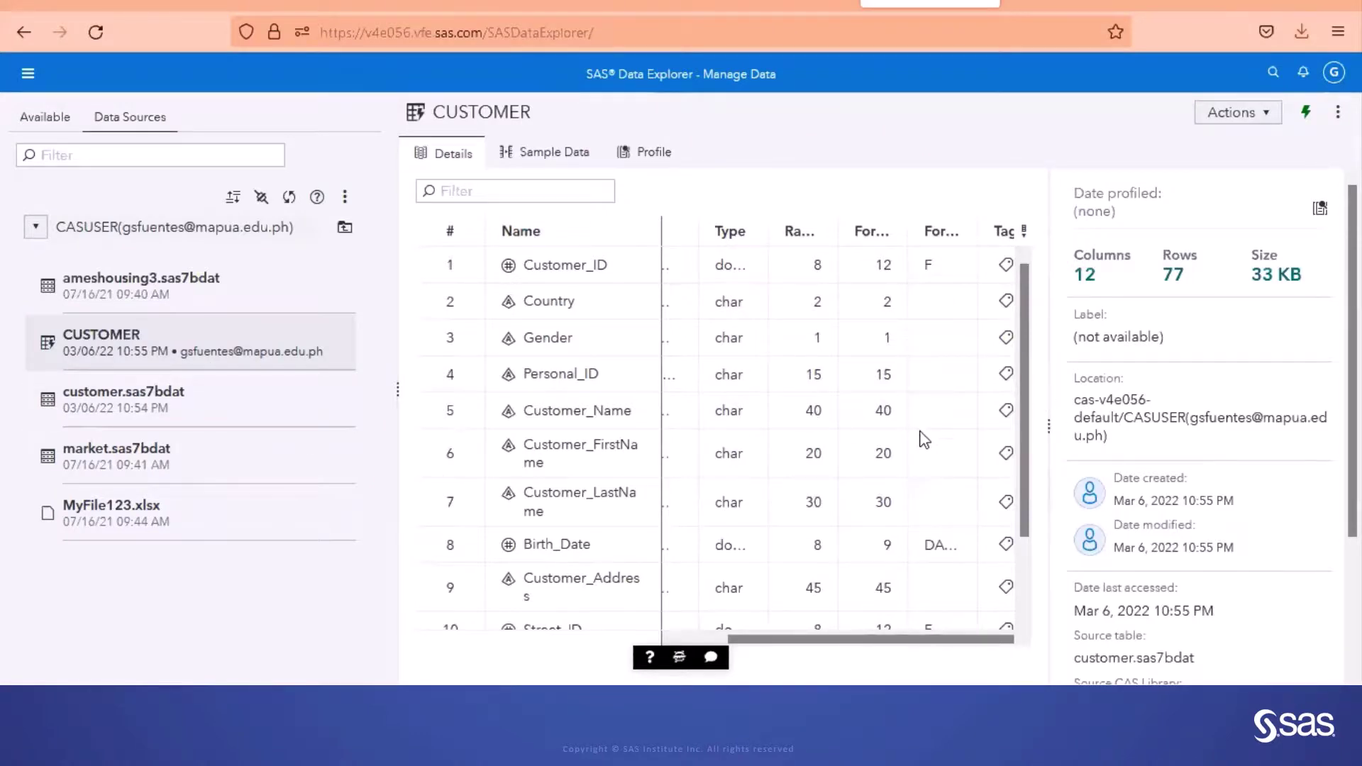
{"action": "left_click", "coordinate": [542, 158]}
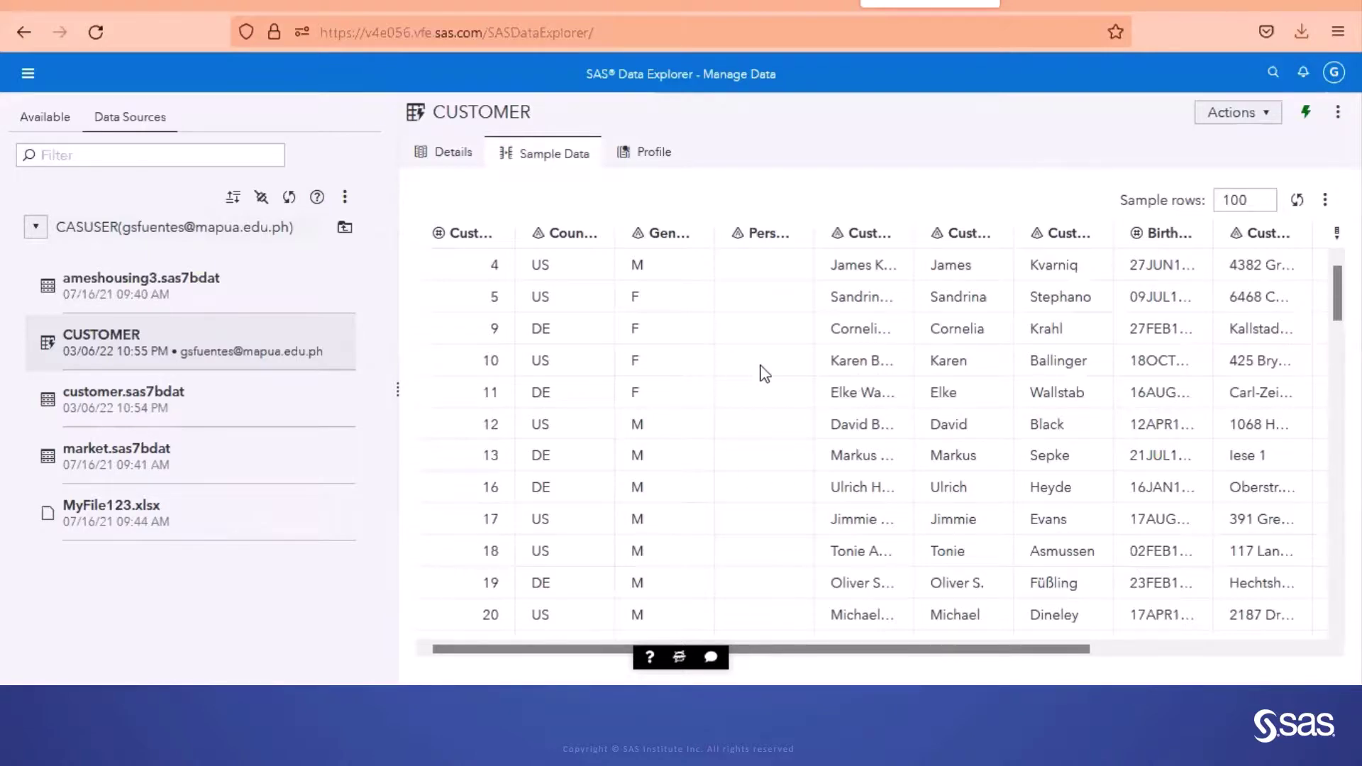
{"action": "left_click", "coordinate": [232, 399]}
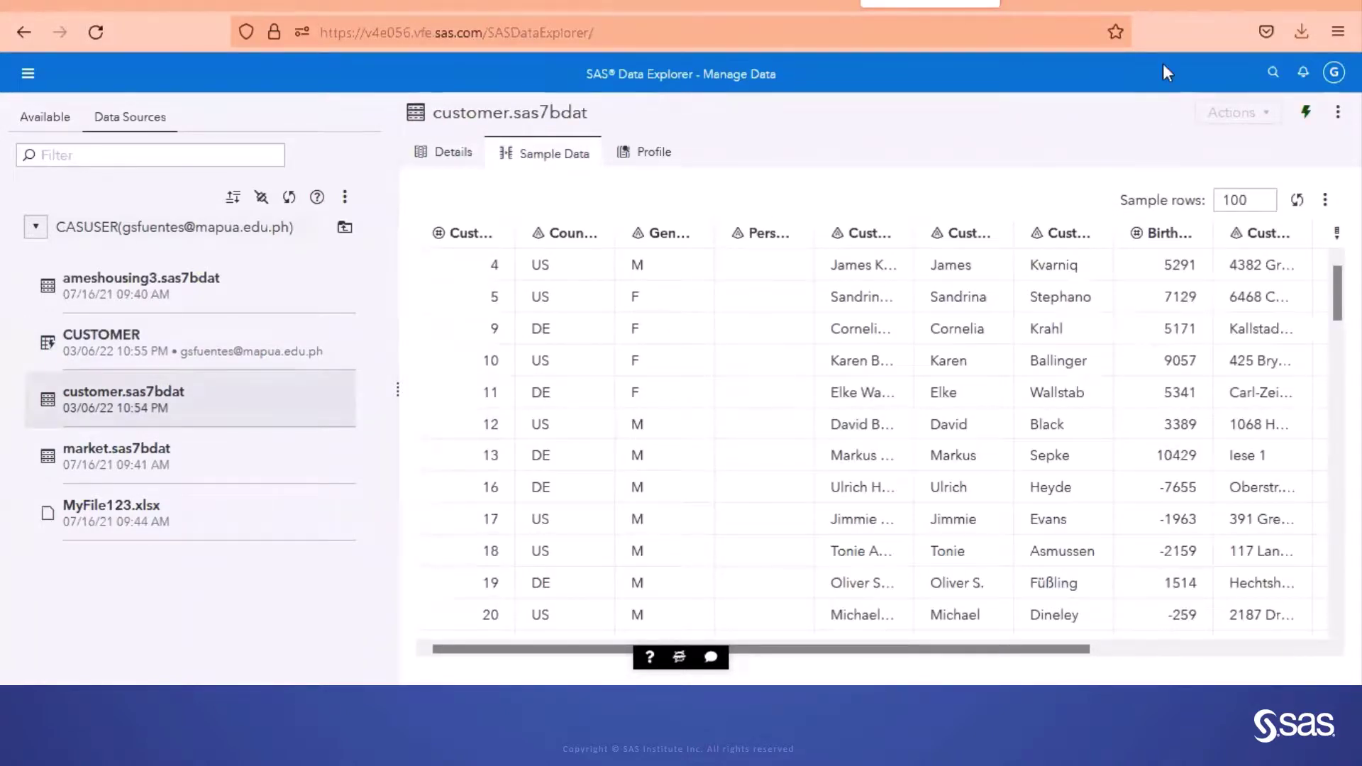
{"action": "left_click", "coordinate": [656, 153]}
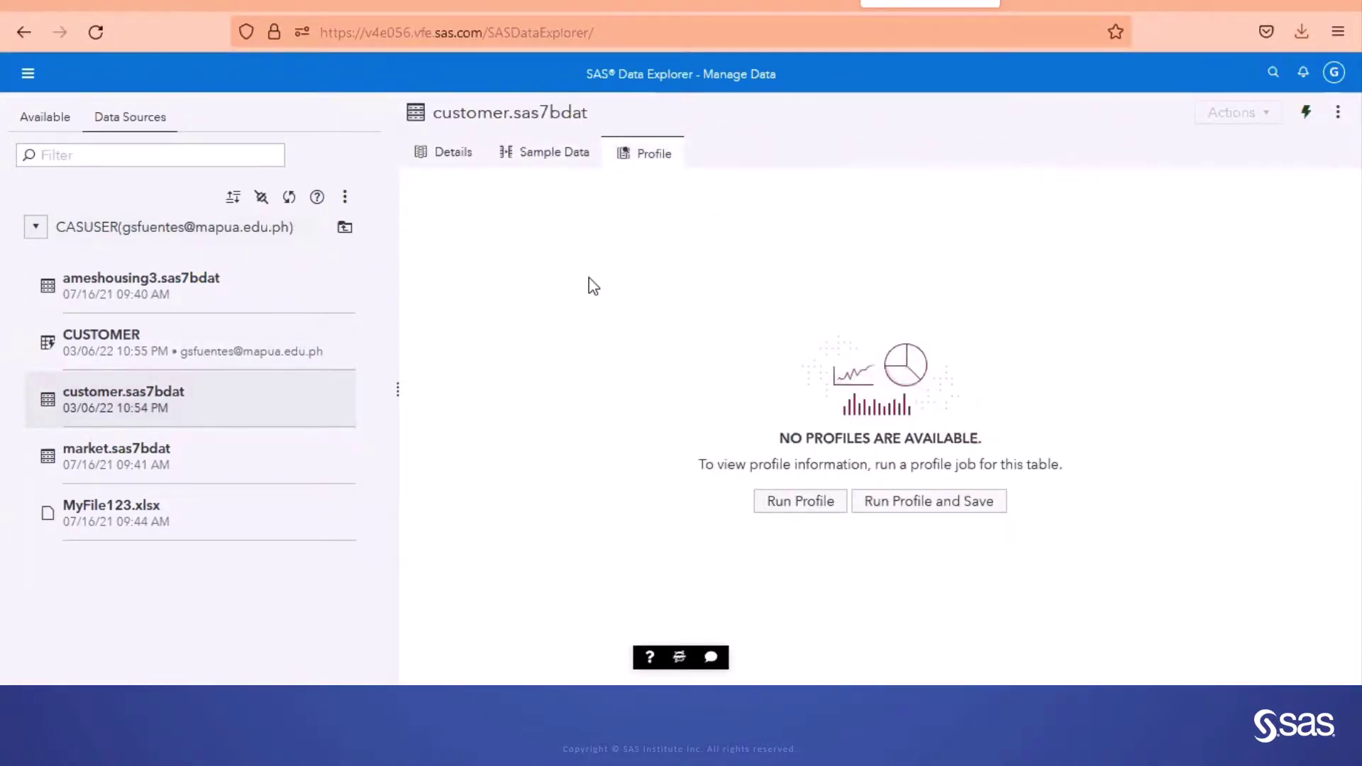
{"action": "left_click", "coordinate": [454, 161]}
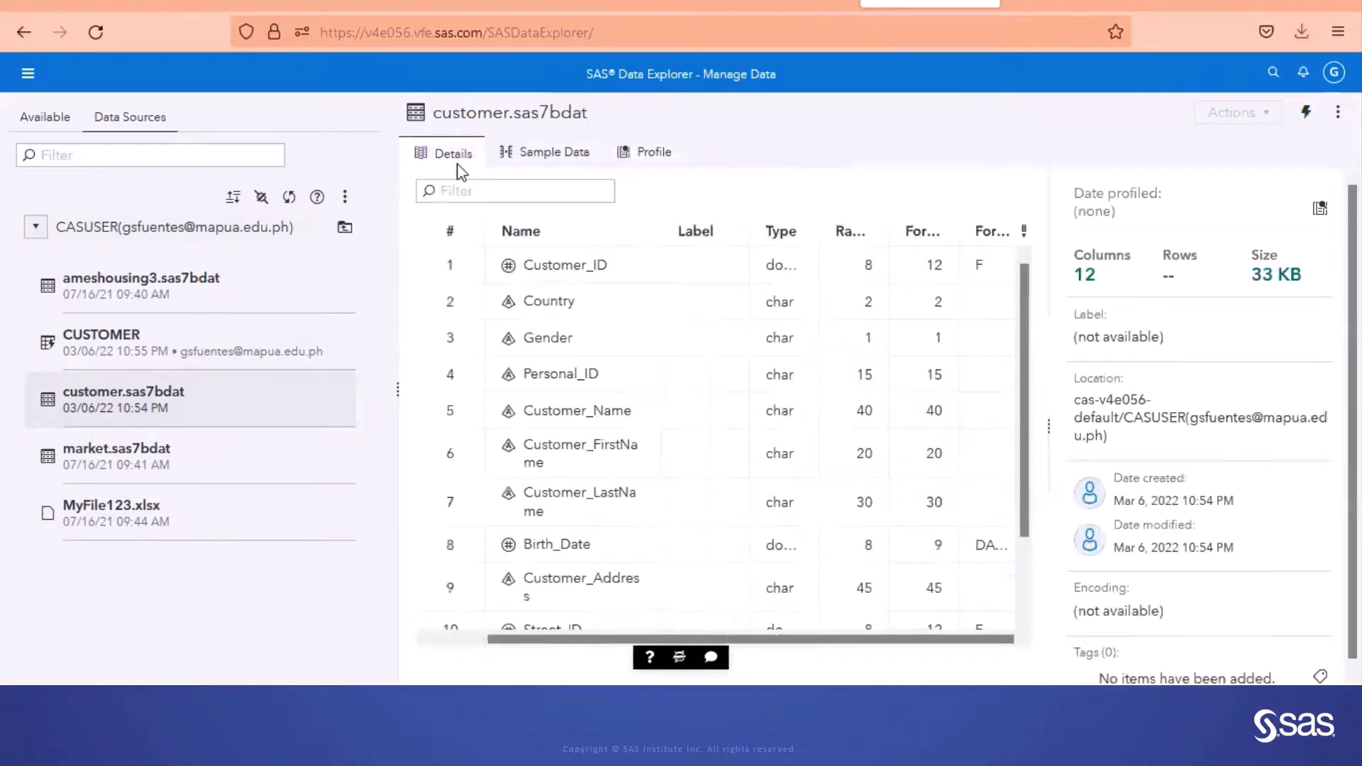
{"action": "left_click", "coordinate": [576, 172]}
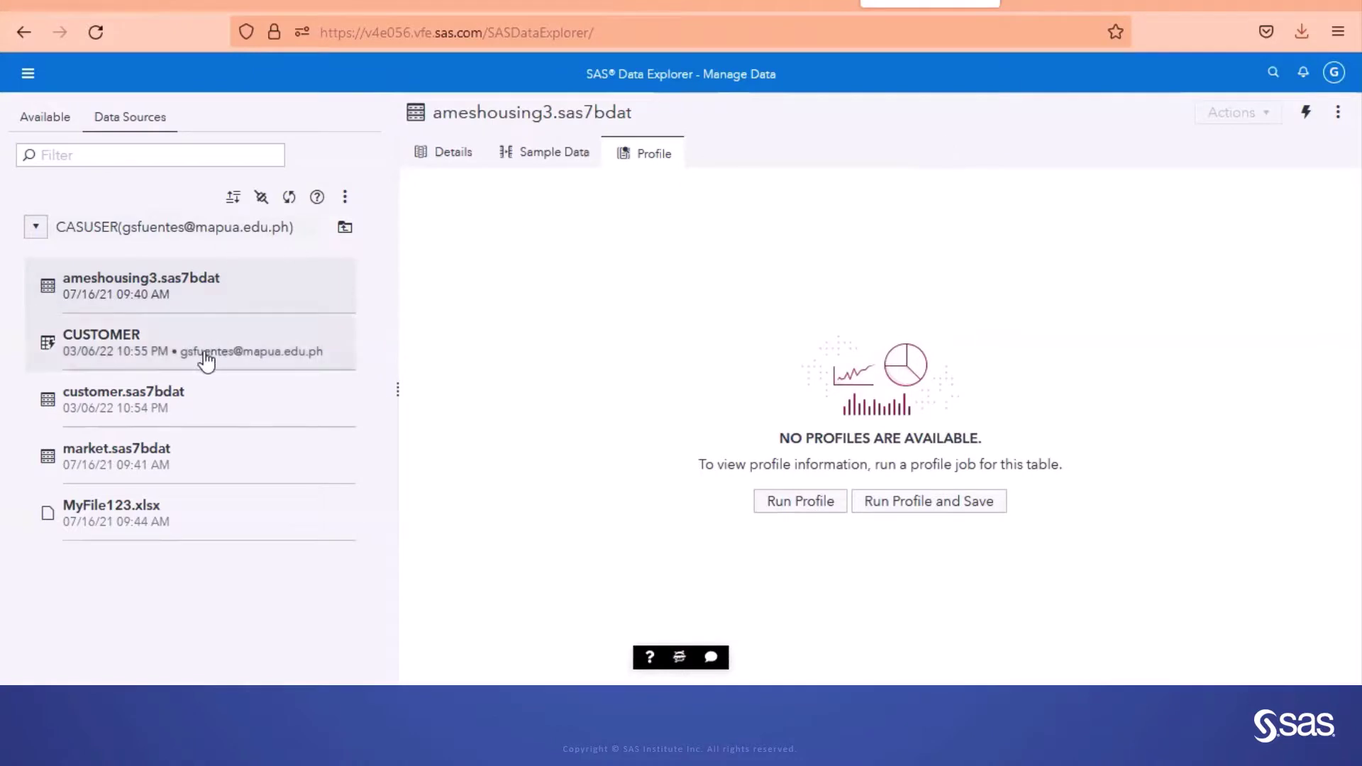
Step: Profile customer.sas7bdat, saving the results as customer_profile in cas-v4e056-default/Public, and refresh the CASUSER library
{"action": "left_click", "coordinate": [181, 394]}
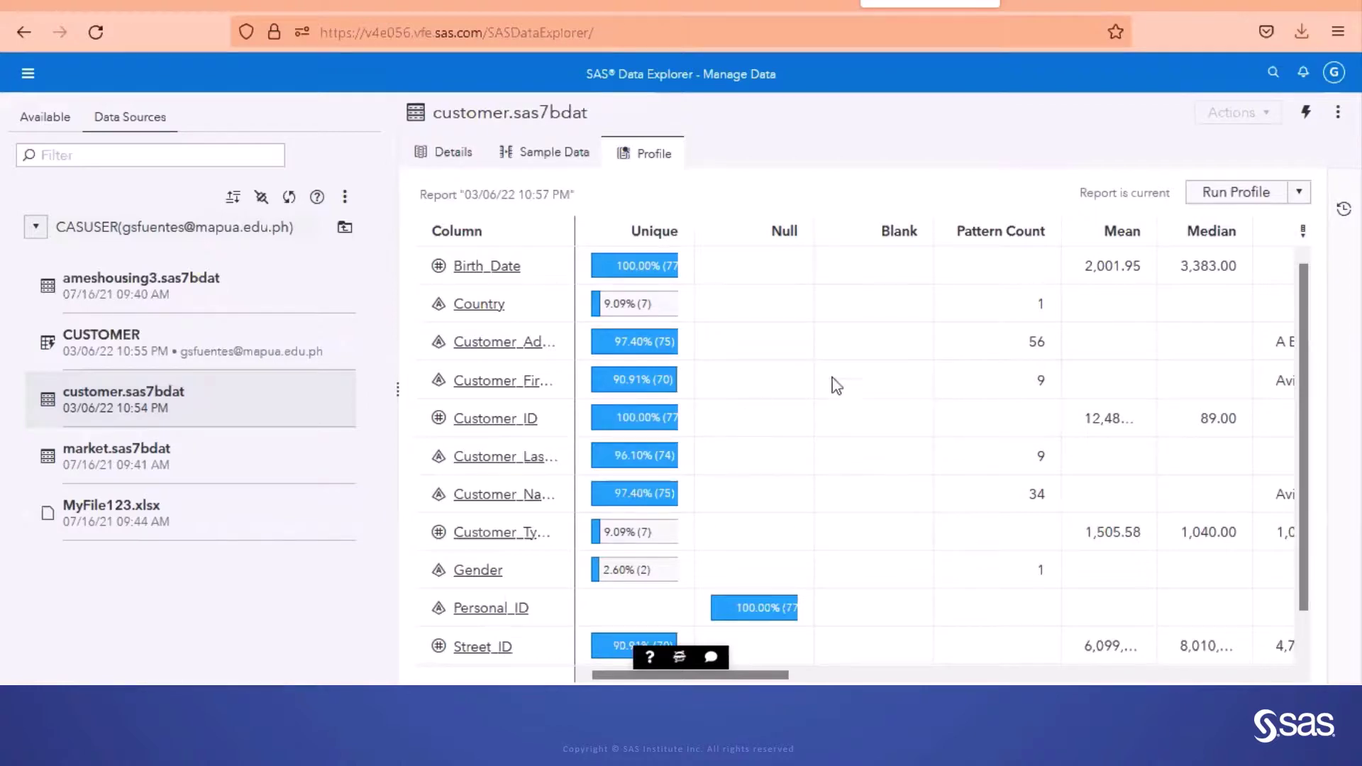
{"action": "left_click", "coordinate": [1299, 192]}
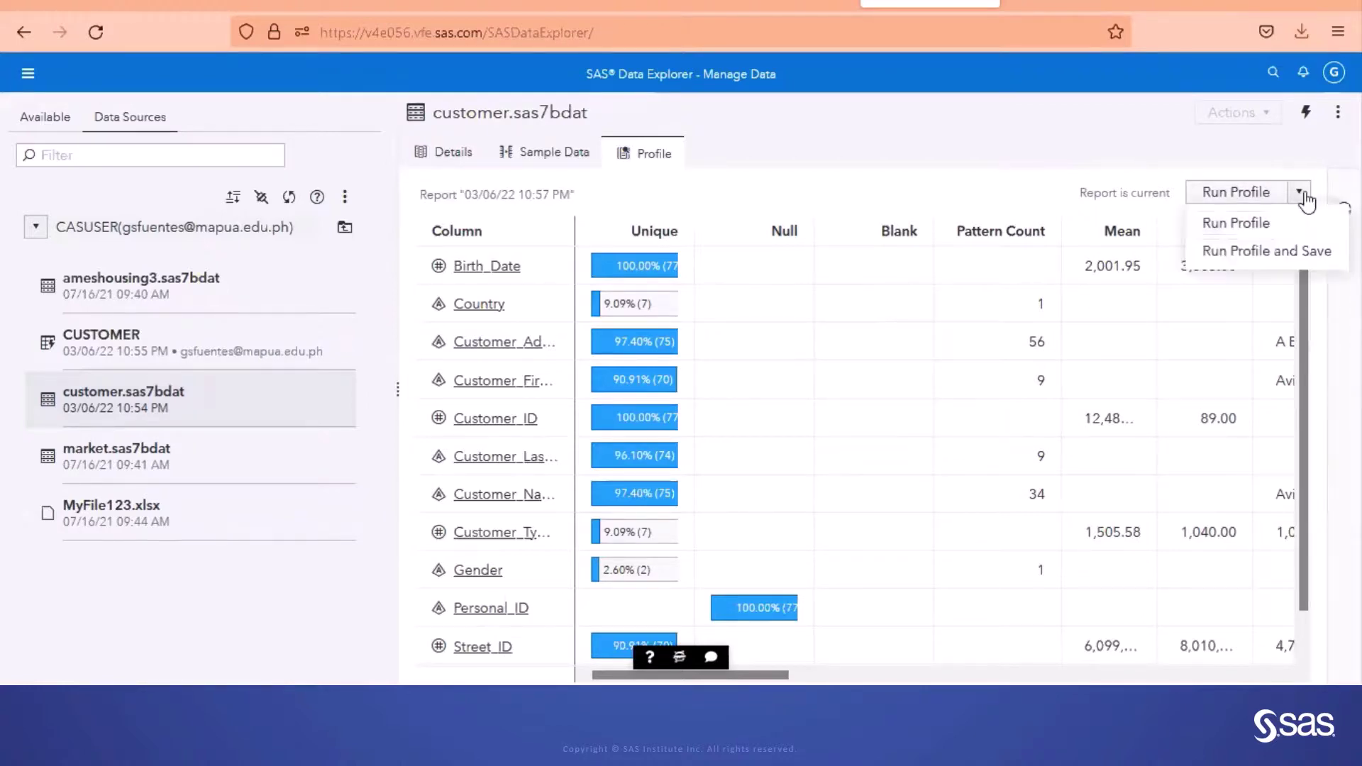
{"action": "left_click", "coordinate": [1264, 253]}
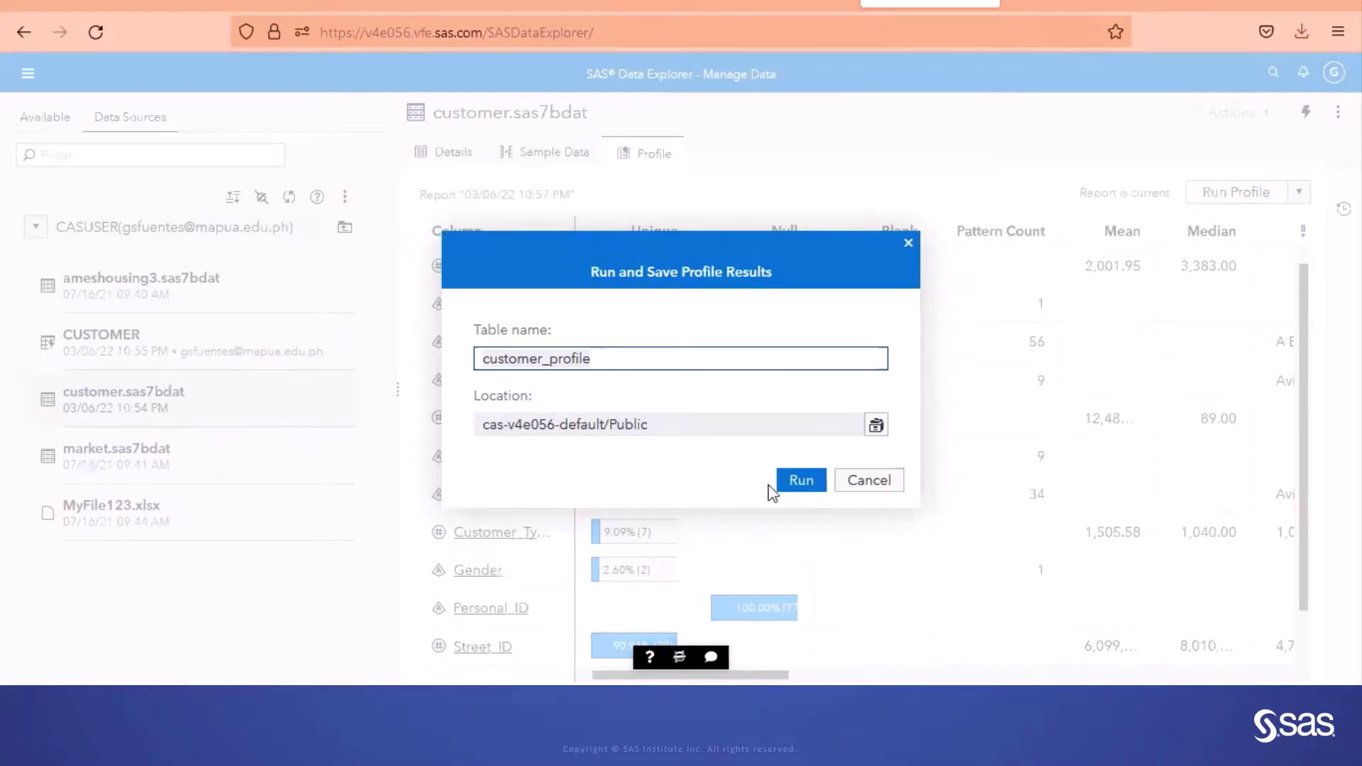
{"action": "left_click", "coordinate": [809, 486]}
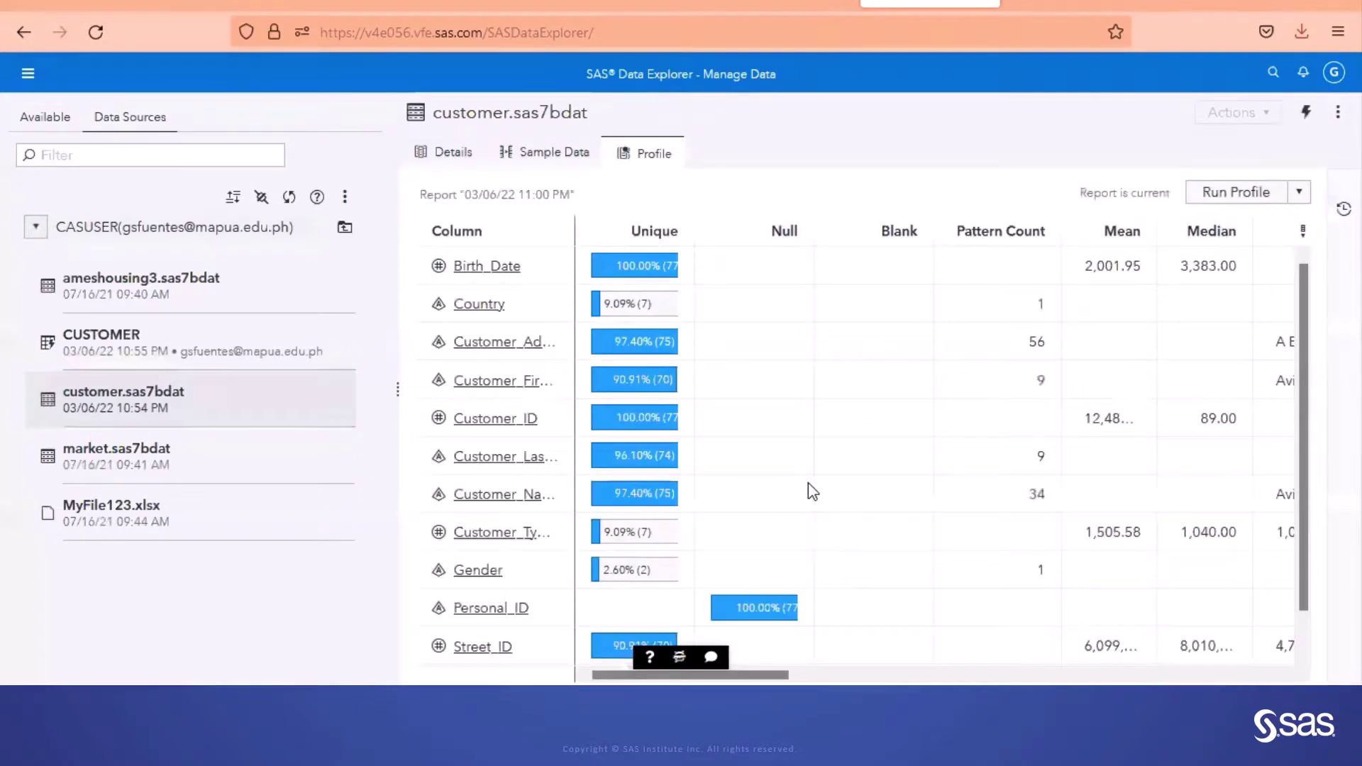
{"action": "left_click", "coordinate": [285, 198]}
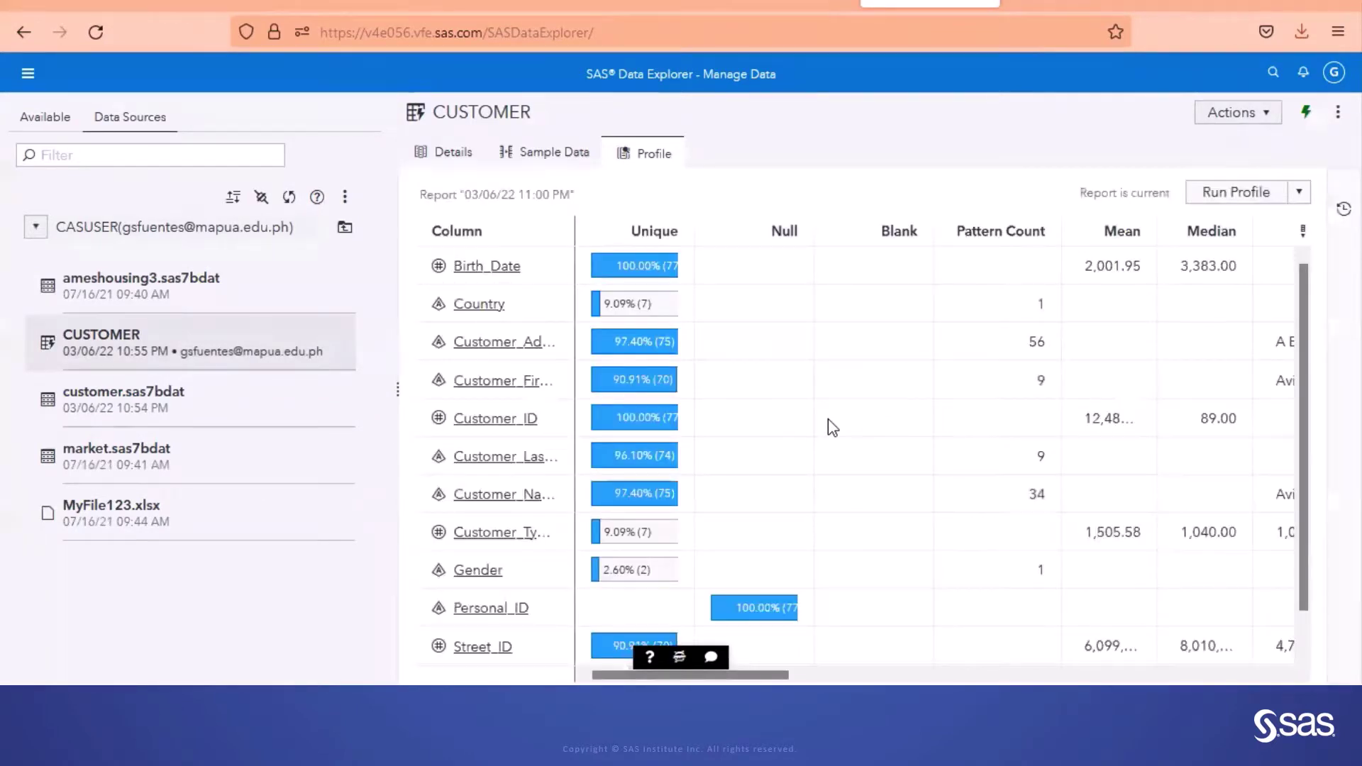
{"action": "left_click", "coordinate": [1297, 192]}
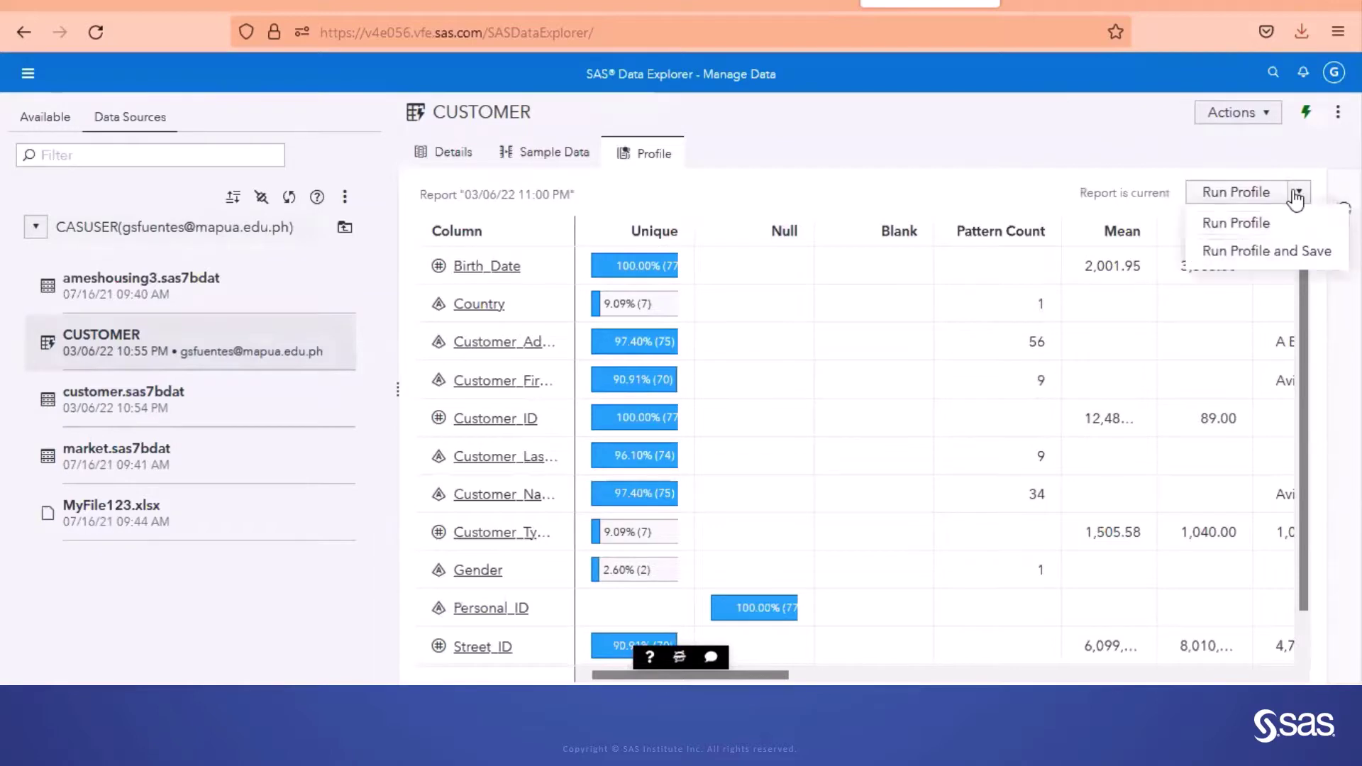
{"action": "left_click", "coordinate": [1288, 251]}
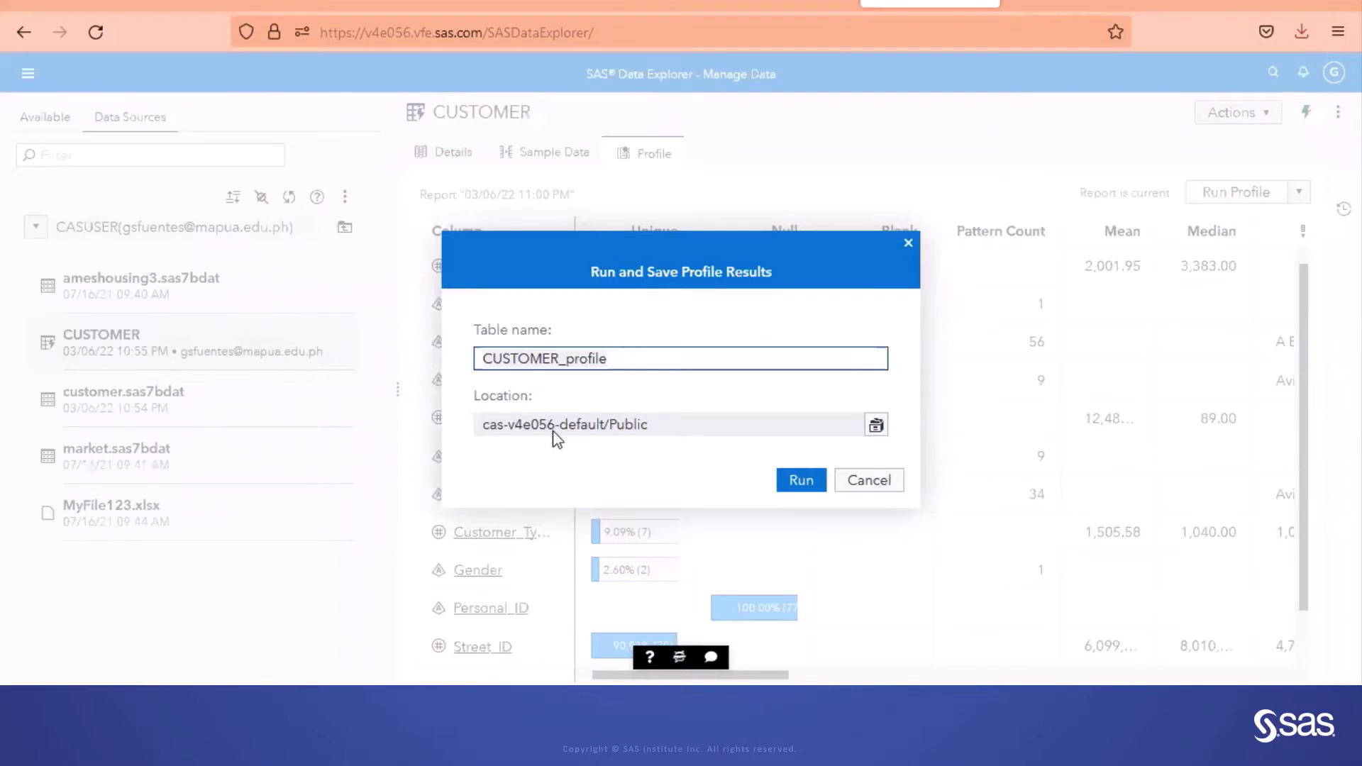
{"action": "left_click", "coordinate": [869, 480]}
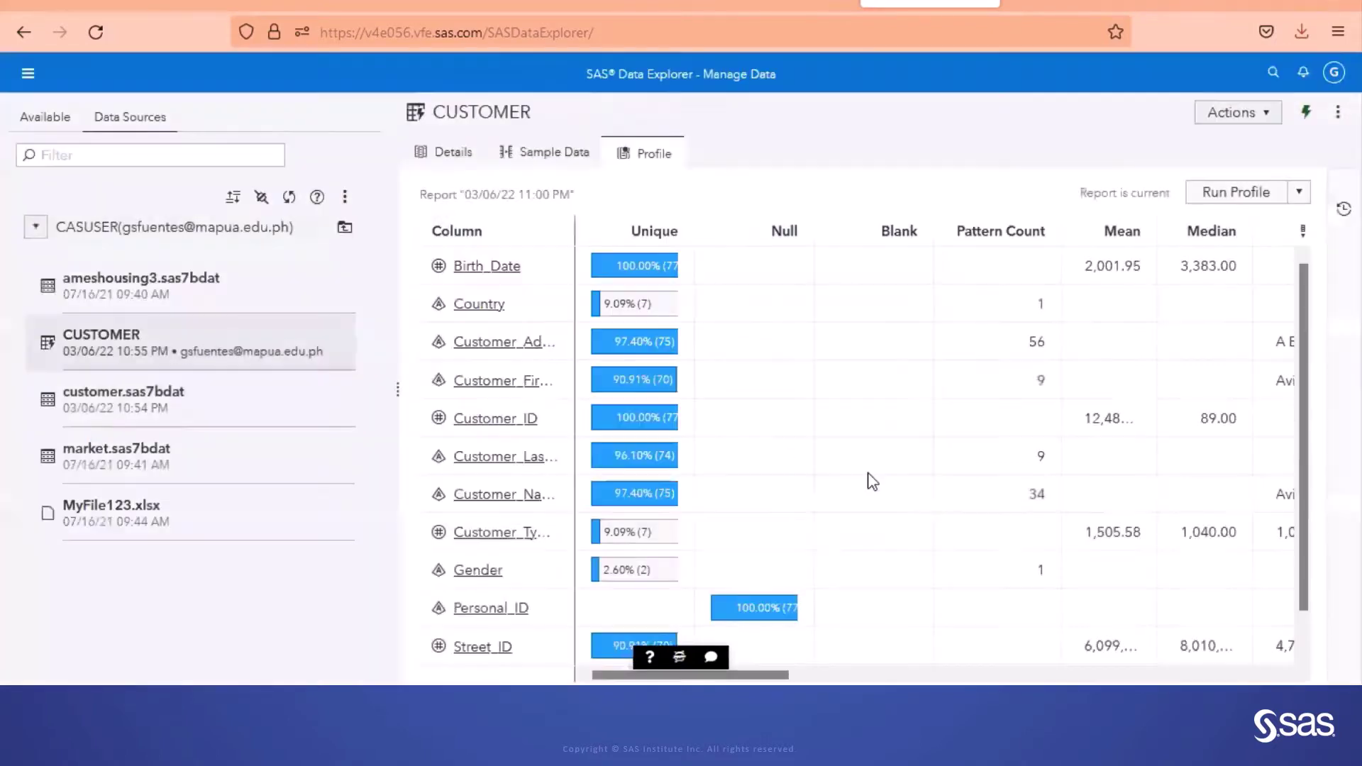
Step: Browse the cas-v4e056-default library list, reopen the personal CASUSER library and refresh its contents
{"action": "left_click", "coordinate": [345, 227]}
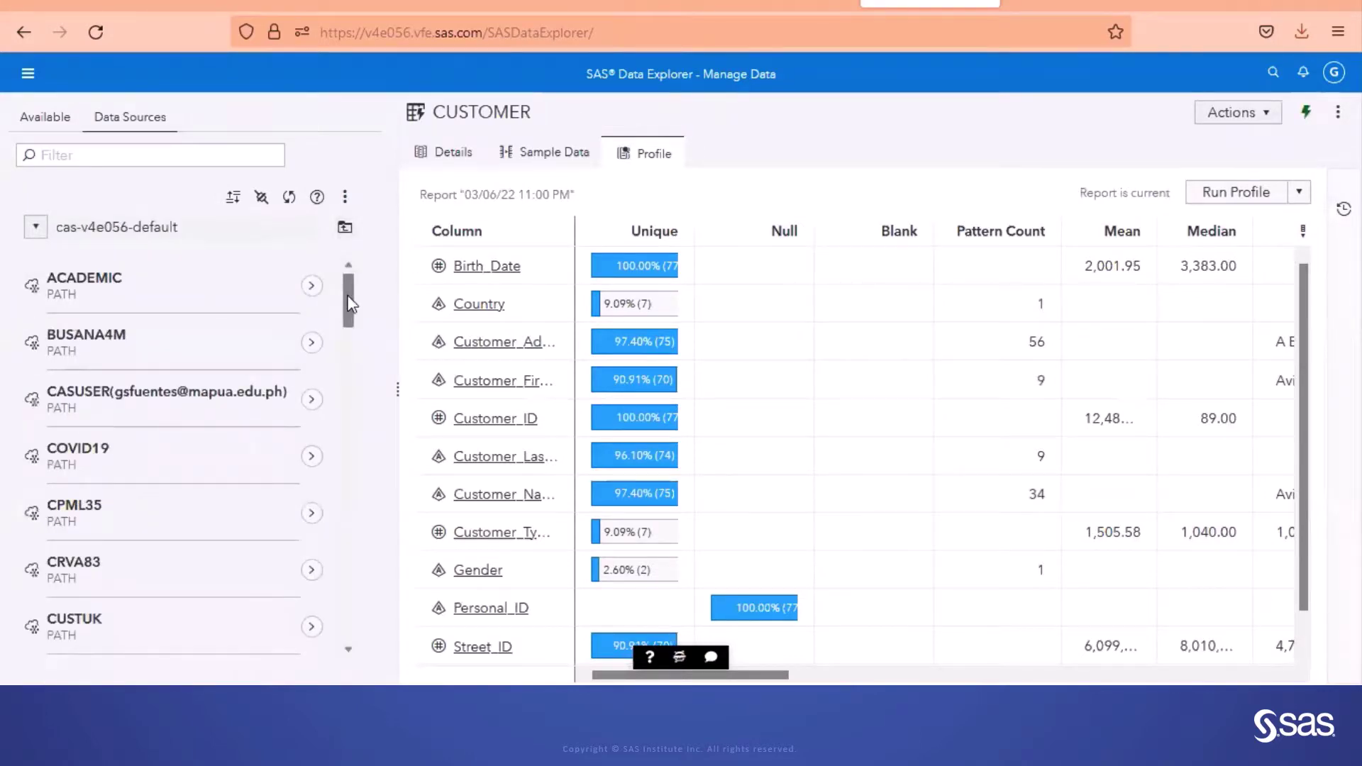
{"action": "scroll", "coordinate": [264, 417], "scroll_direction": "down", "scroll_amount": 2}
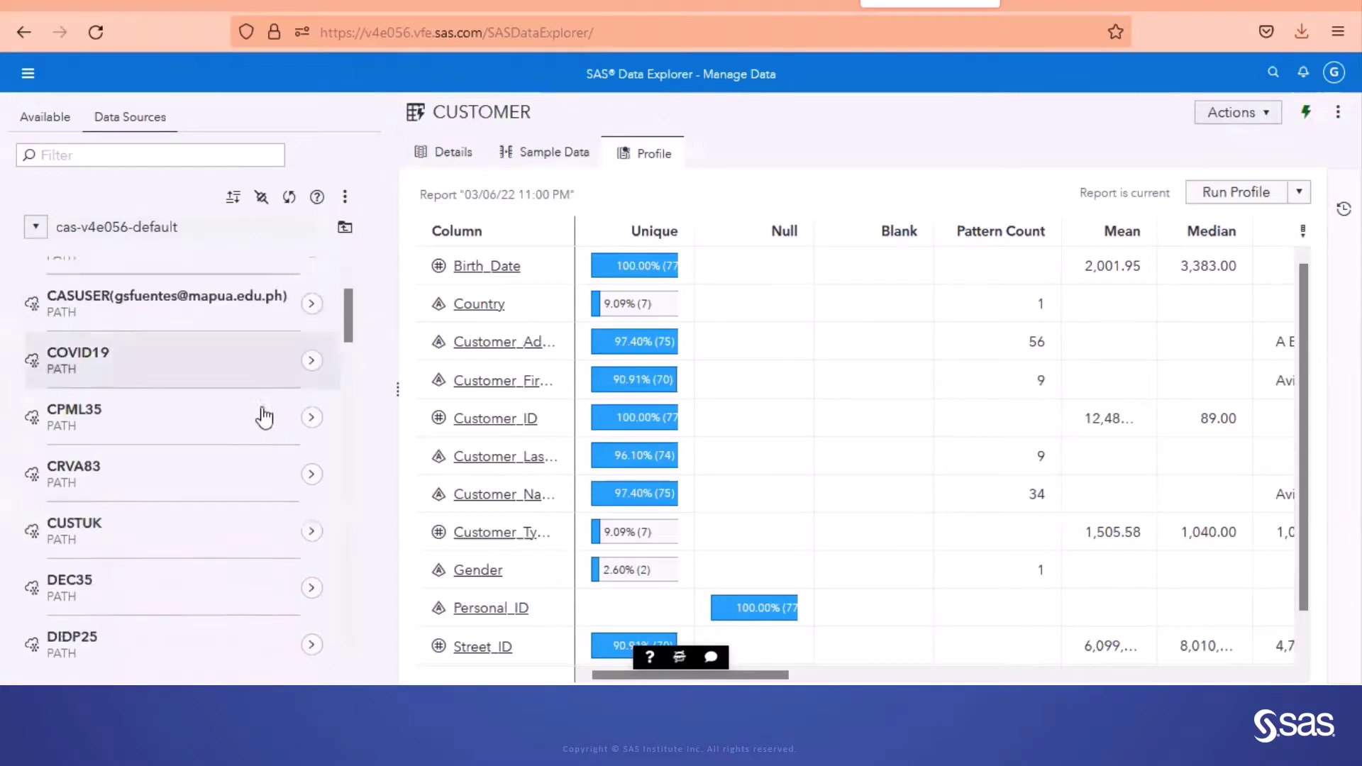
{"action": "scroll", "coordinate": [266, 415], "scroll_direction": "down", "scroll_amount": 10}
{"action": "scroll", "coordinate": [277, 408], "scroll_direction": "up", "scroll_amount": 10}
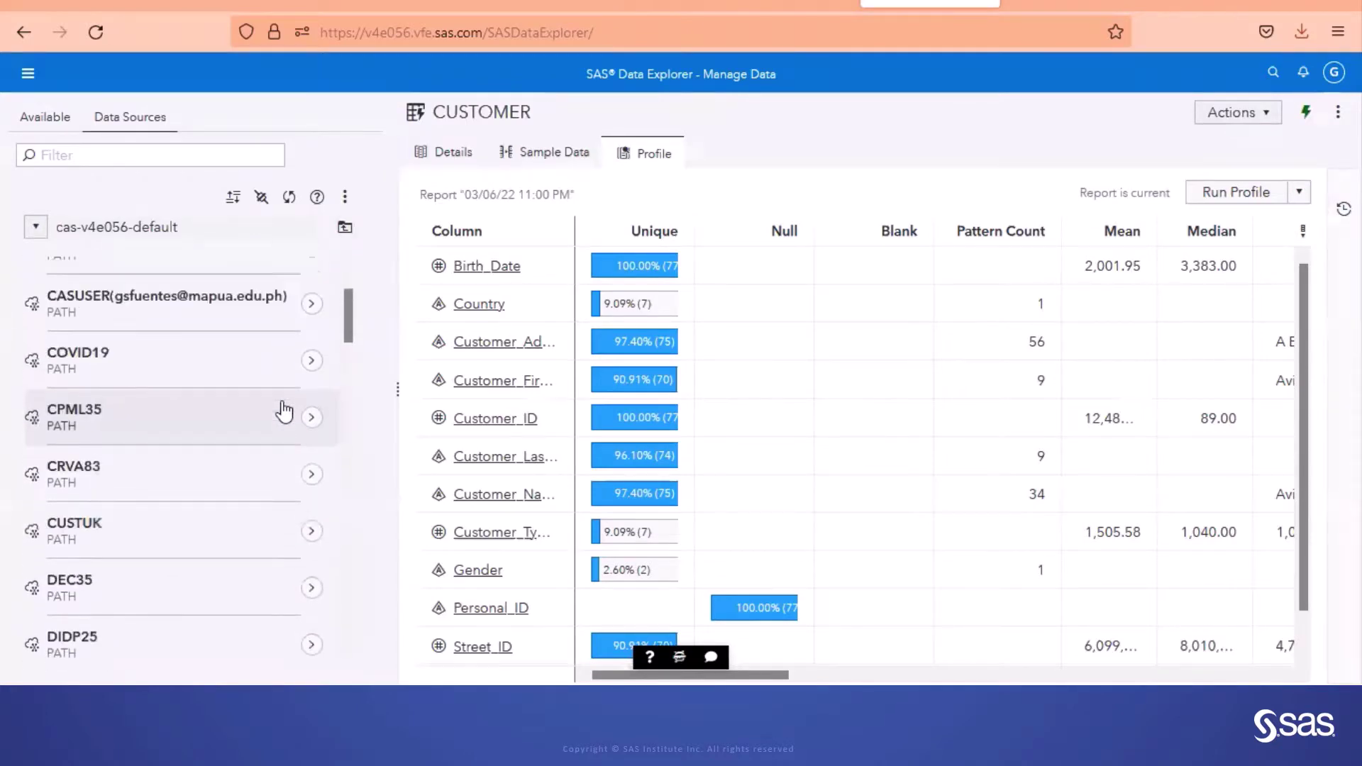
{"action": "left_click", "coordinate": [312, 304]}
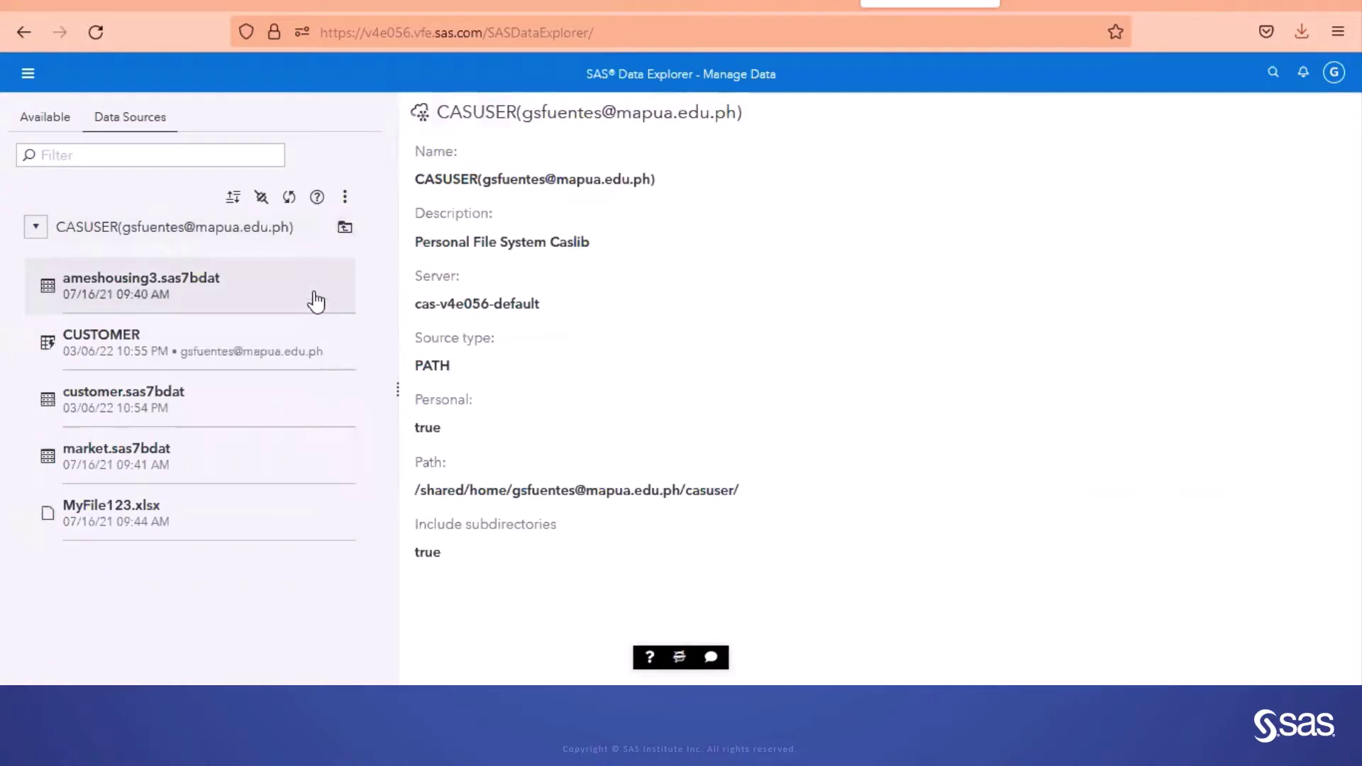
{"action": "left_click", "coordinate": [289, 197]}
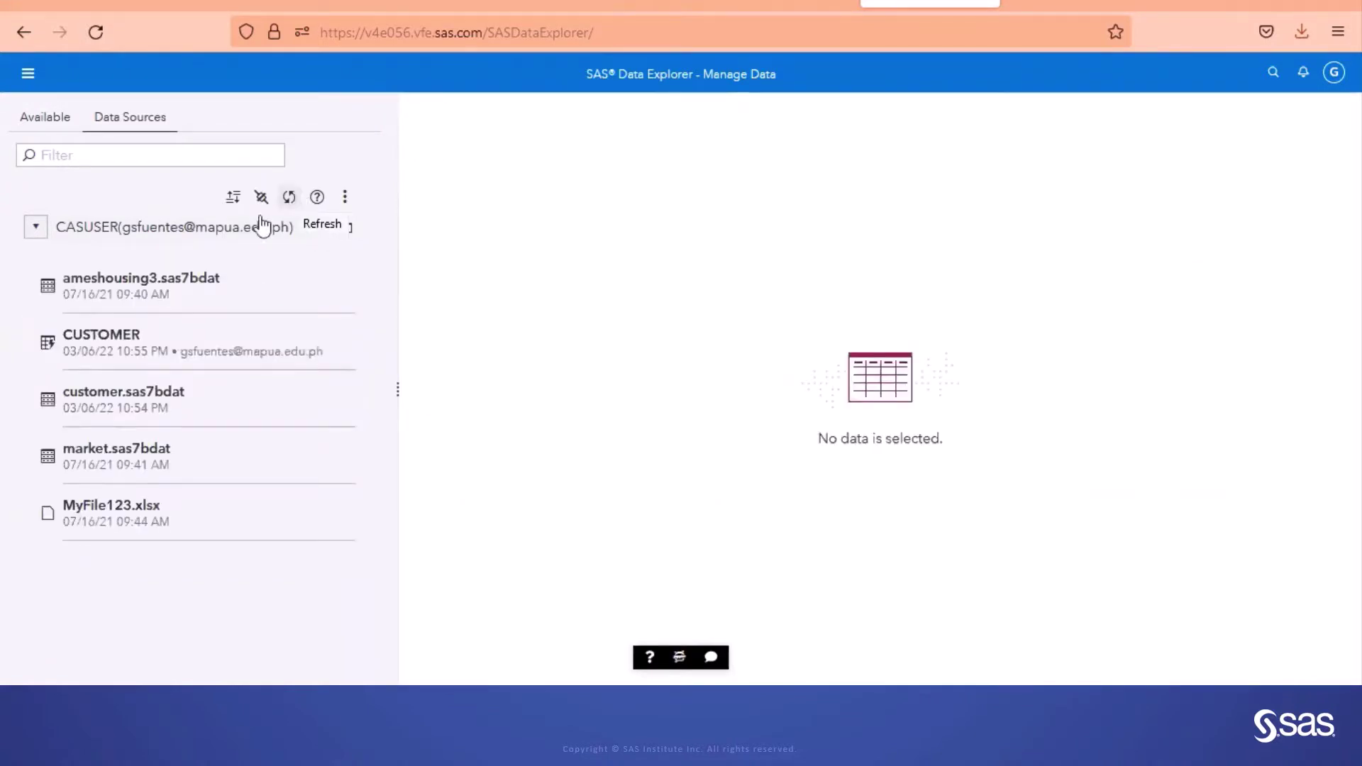
Step: Profile customer.sas7bdat again, saving the results as customer_profile in the personal CASUSER library, and refresh the library's contents
{"action": "left_click", "coordinate": [116, 401]}
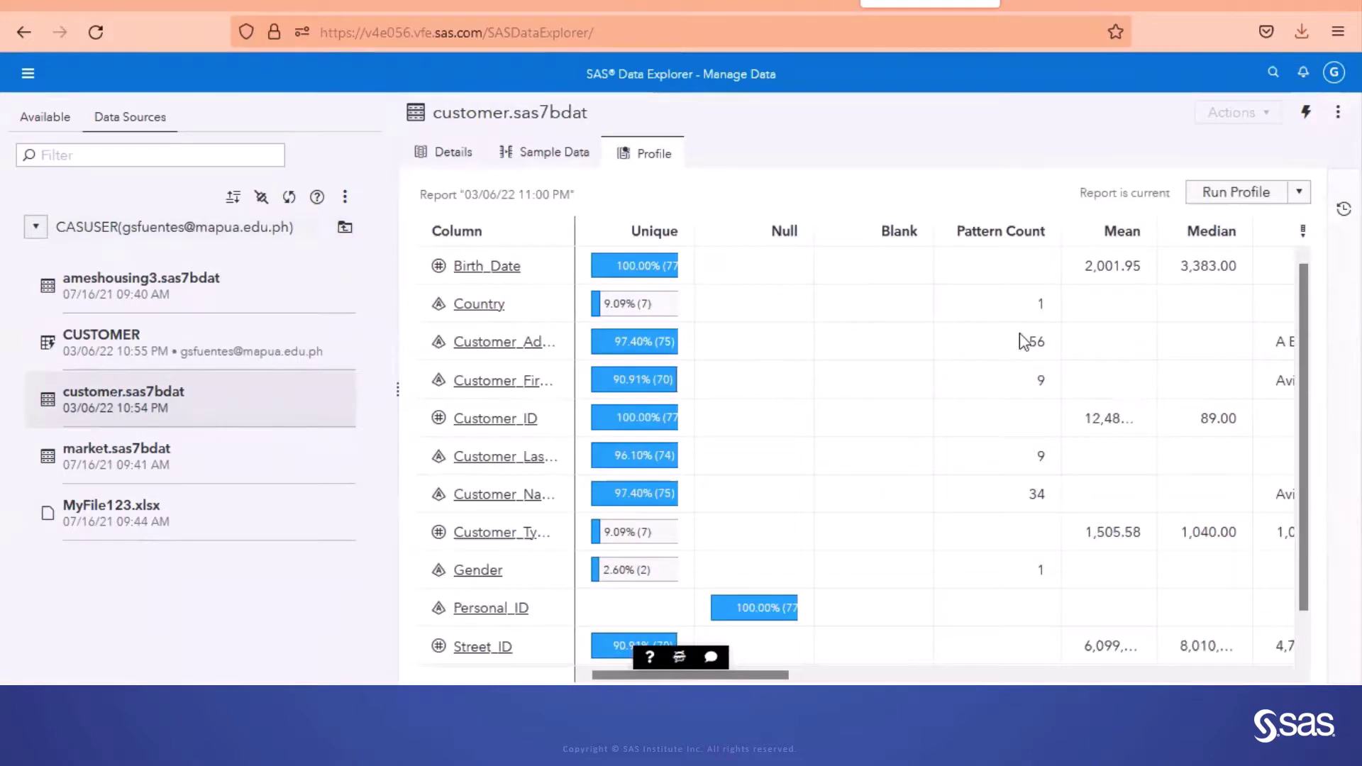
{"action": "left_click", "coordinate": [1299, 193]}
{"action": "left_click", "coordinate": [1287, 253]}
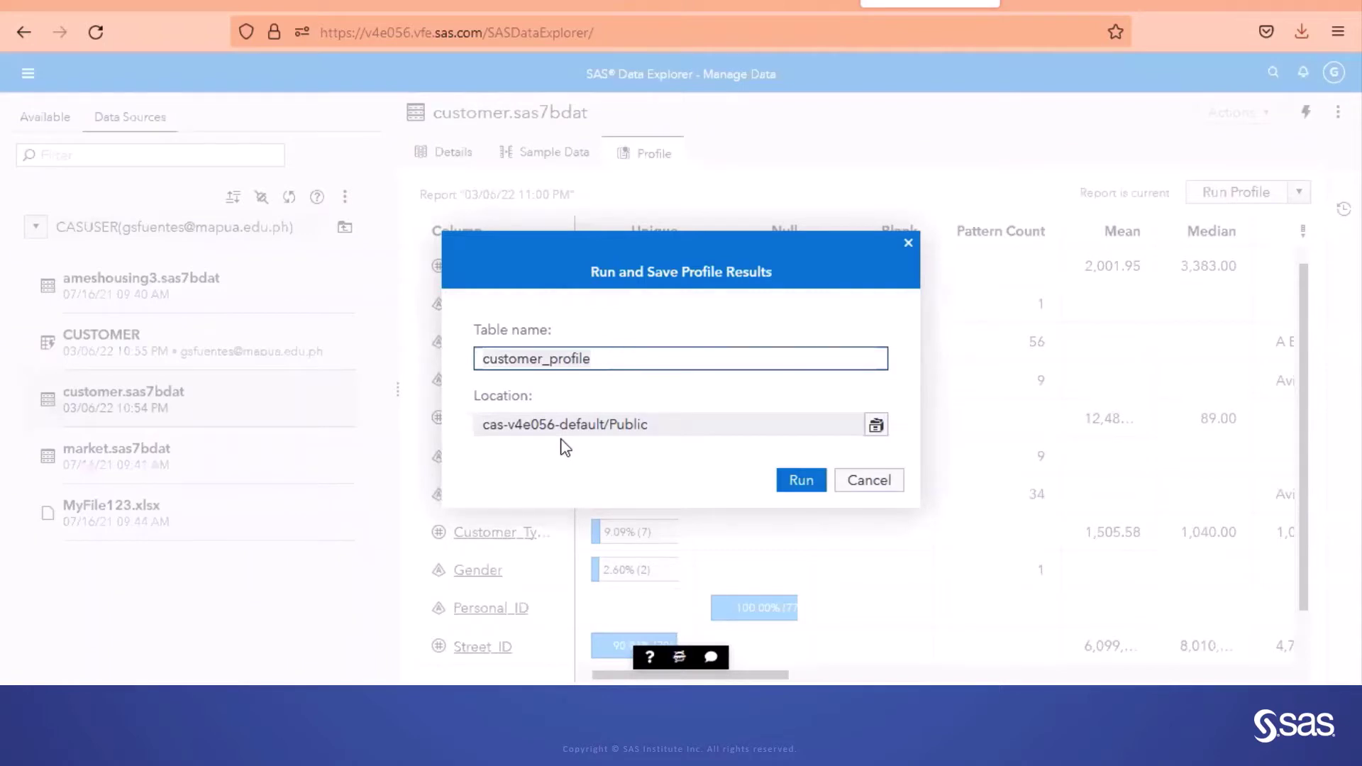
{"action": "left_click", "coordinate": [875, 426]}
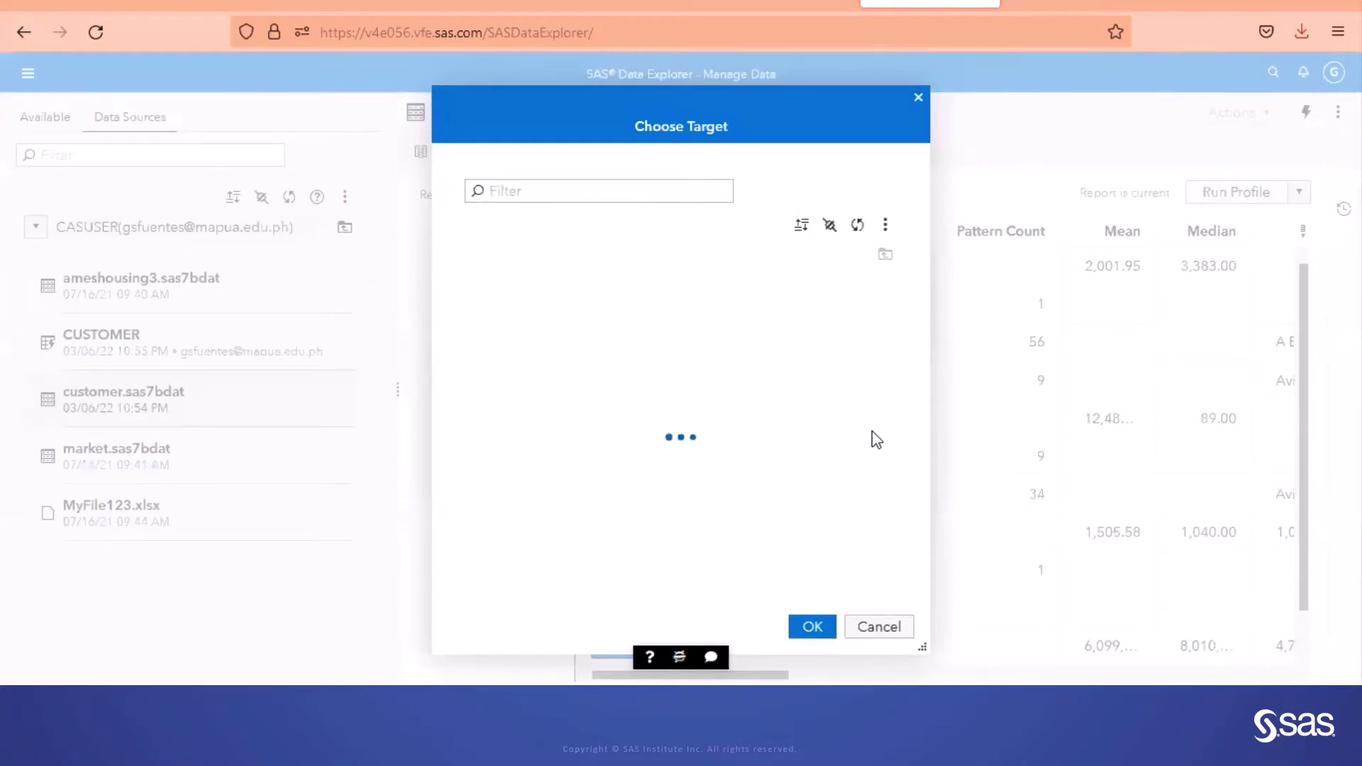
{"action": "scroll", "coordinate": [874, 441], "scroll_direction": "down", "scroll_amount": 5}
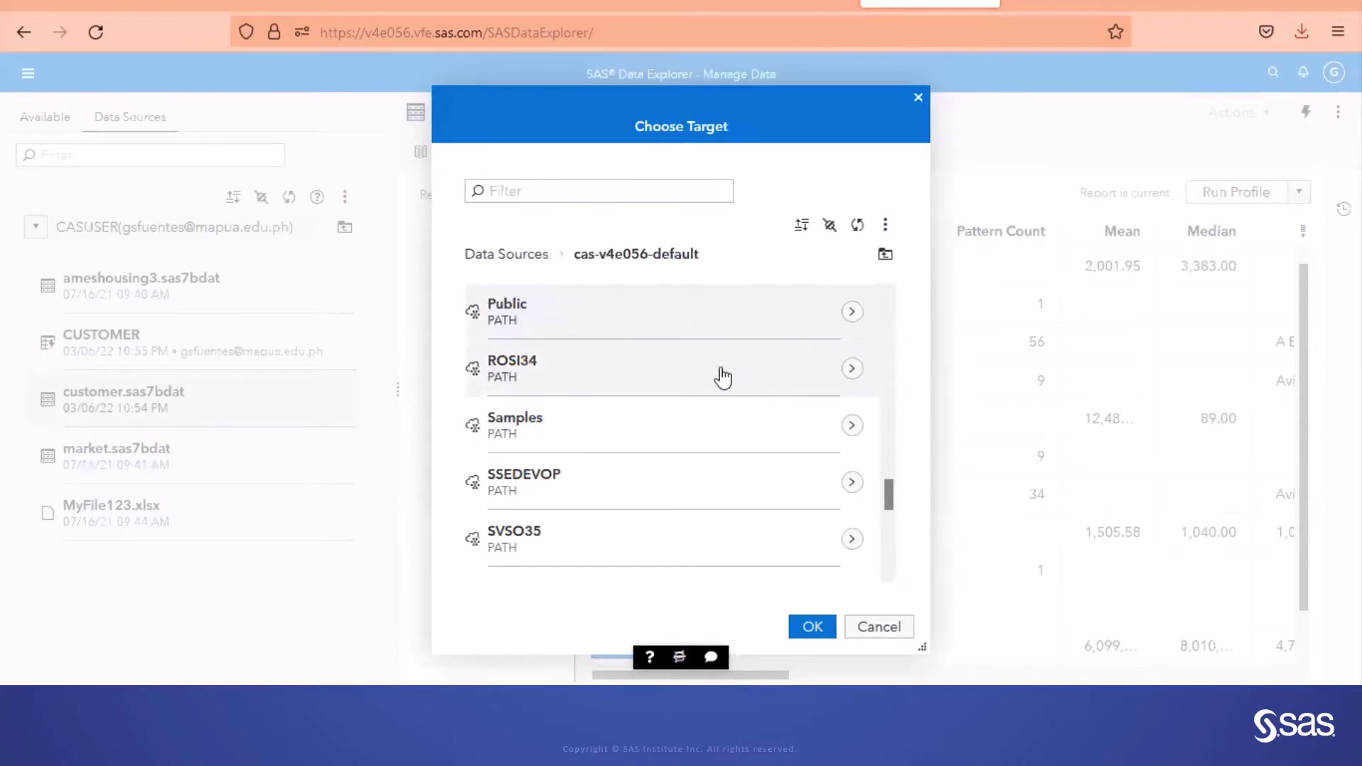
{"action": "scroll", "coordinate": [729, 381], "scroll_direction": "up", "scroll_amount": 2}
{"action": "scroll", "coordinate": [729, 381], "scroll_direction": "up", "scroll_amount": 8}
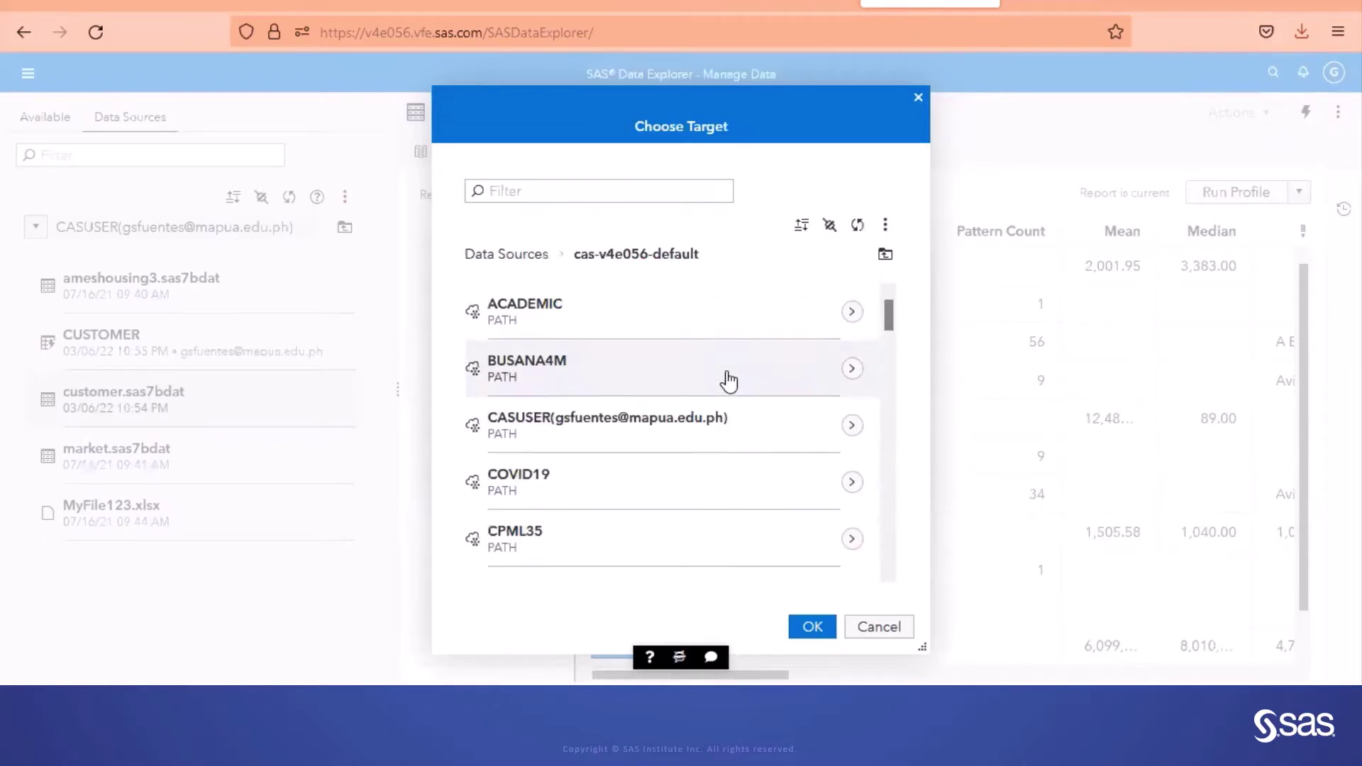
{"action": "left_click", "coordinate": [854, 429]}
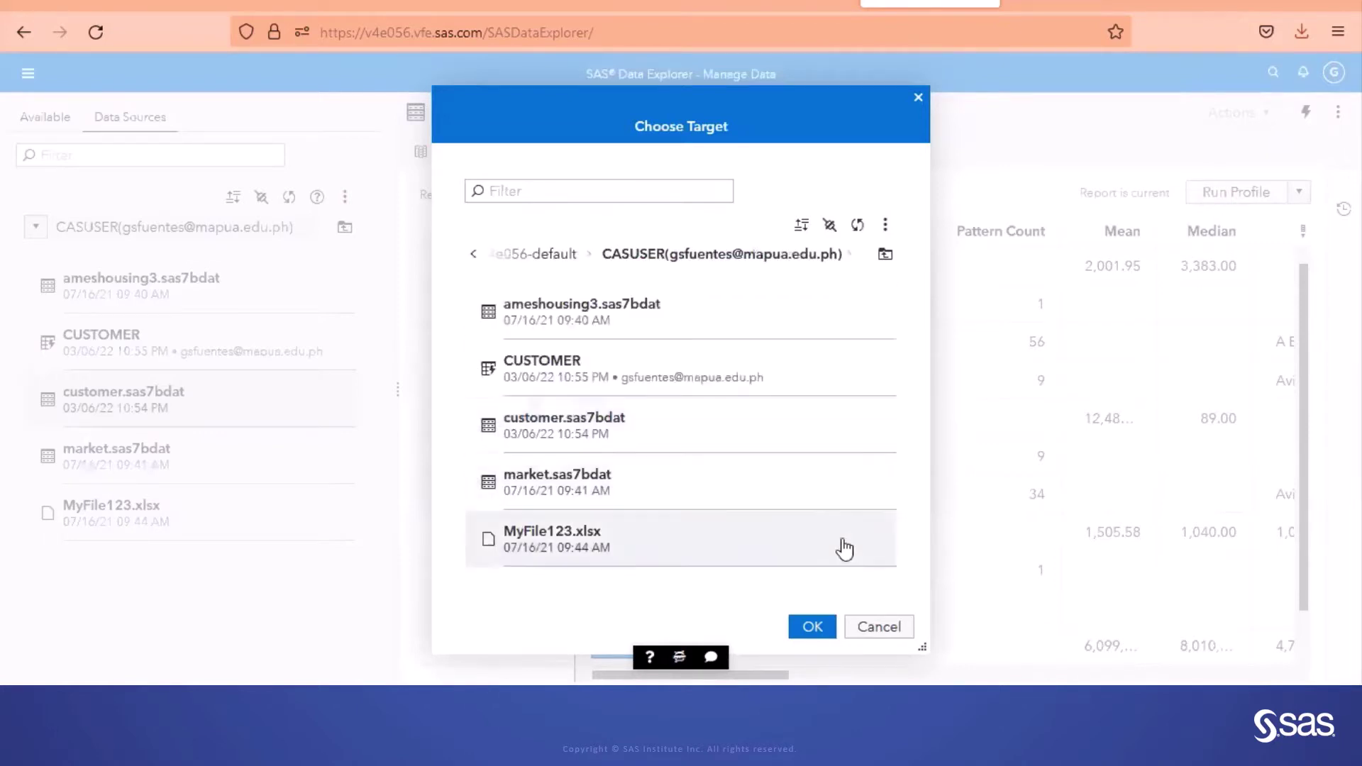
{"action": "left_click", "coordinate": [814, 624]}
{"action": "left_click", "coordinate": [788, 481]}
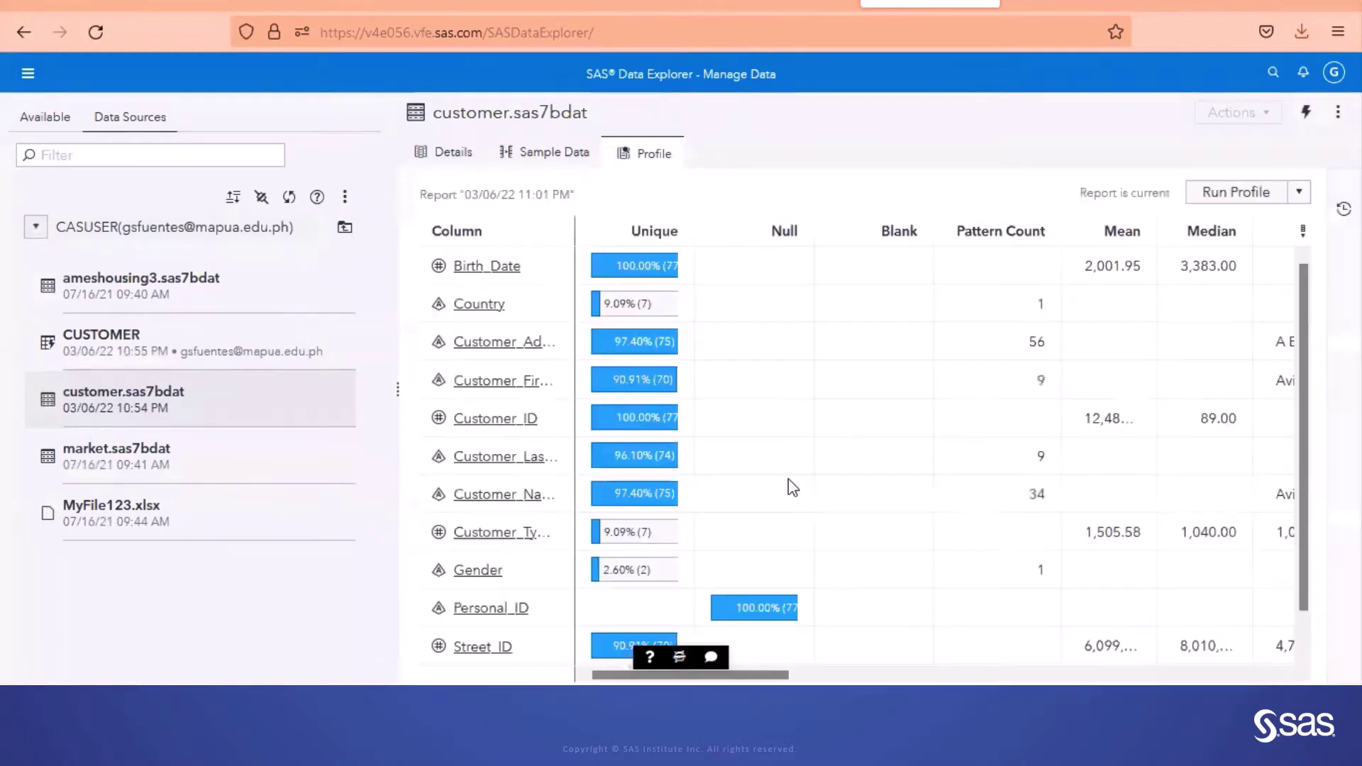
{"action": "left_click", "coordinate": [289, 198]}
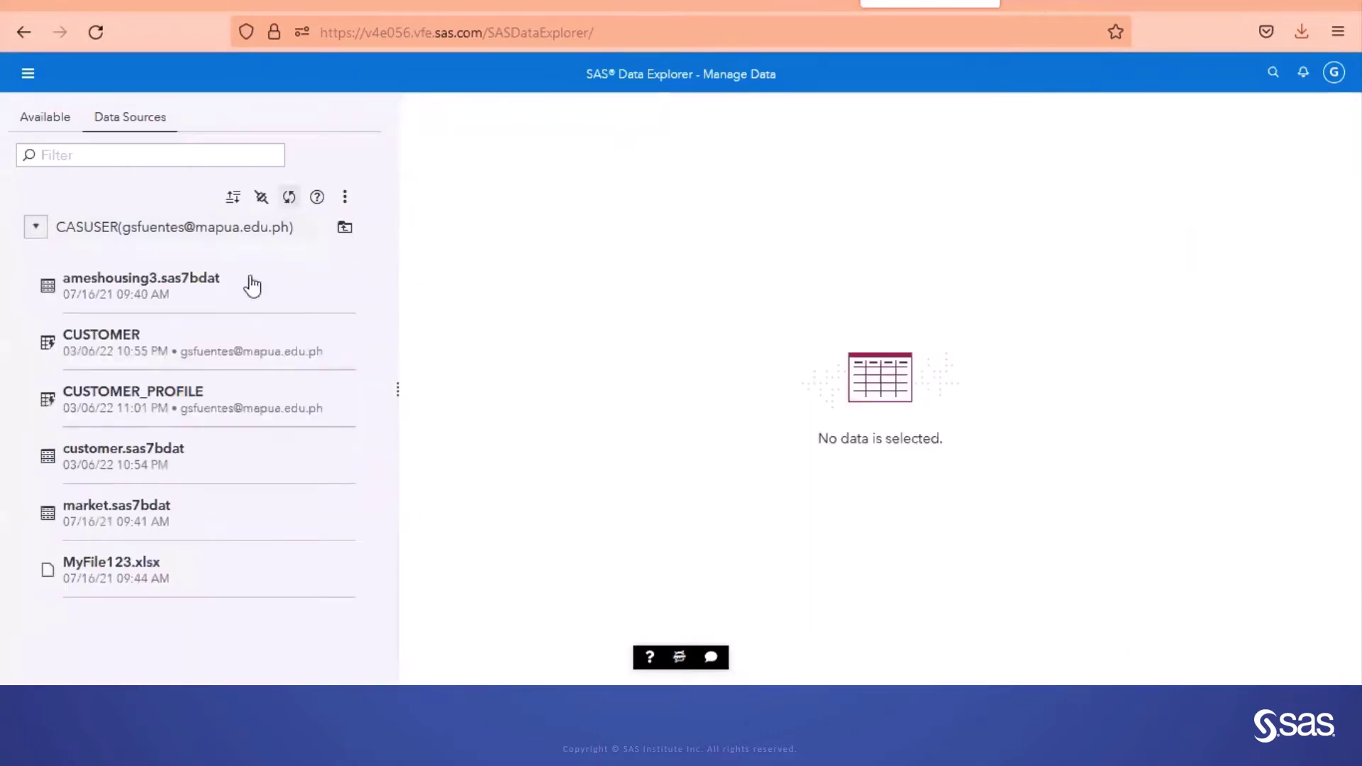
Step: Show the CUSTOMER table's profile and widen its Column column to fit the full variable names
{"action": "left_click", "coordinate": [223, 342]}
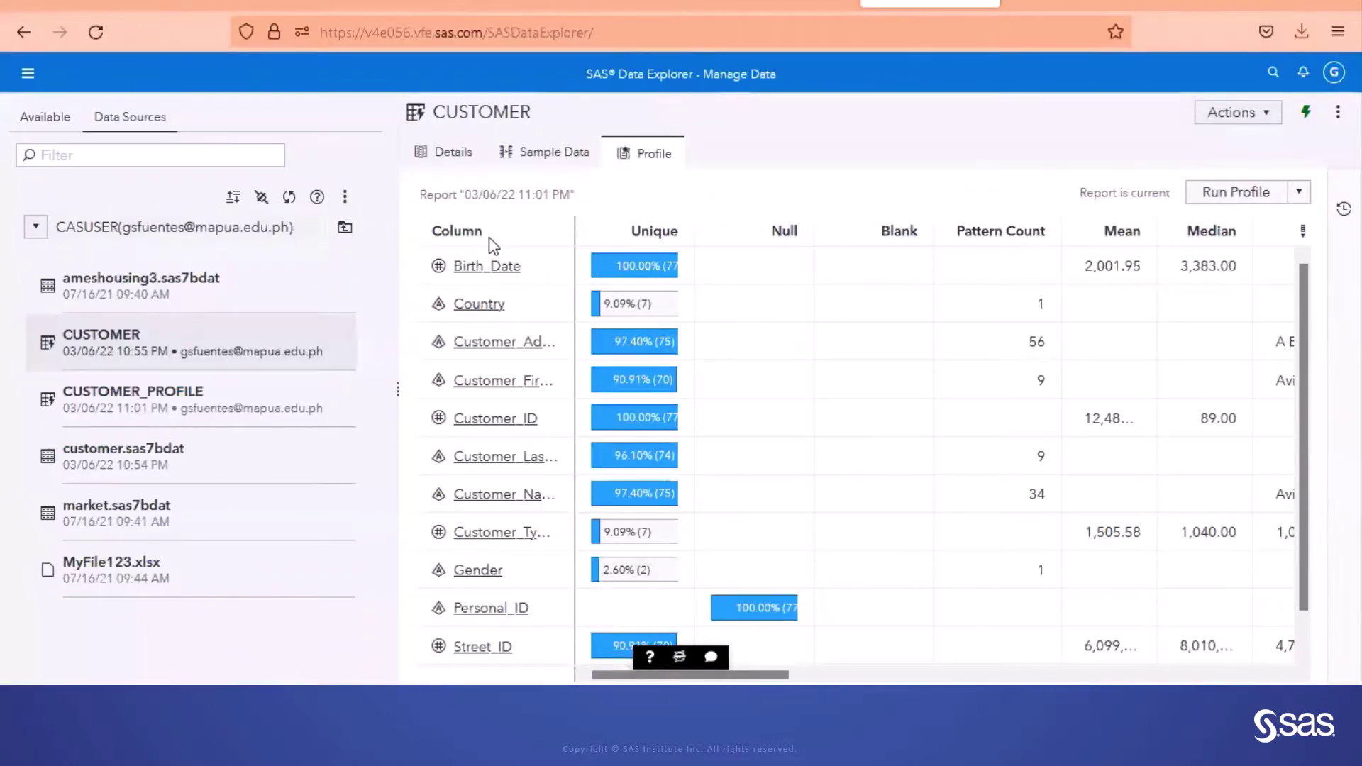
{"action": "right_click", "coordinate": [493, 241]}
{"action": "left_click", "coordinate": [522, 257]}
{"action": "left_click_drag", "start_coordinate": [576, 234], "coordinate": [664, 234]}
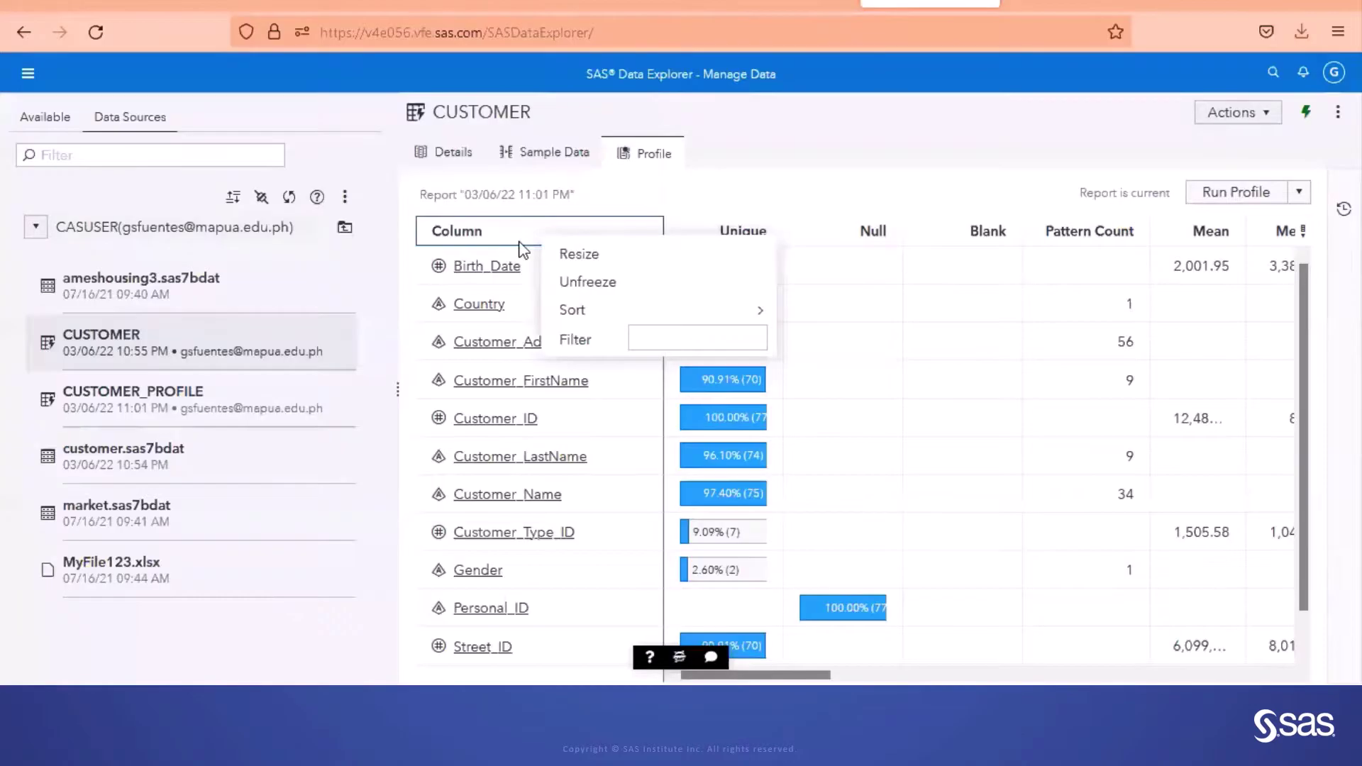
Step: Examine the CUSTOMER table's Country column profile, including its descriptive metrics, pattern distribution and frequency distribution
{"action": "mouse_move", "coordinate": [560, 314]}
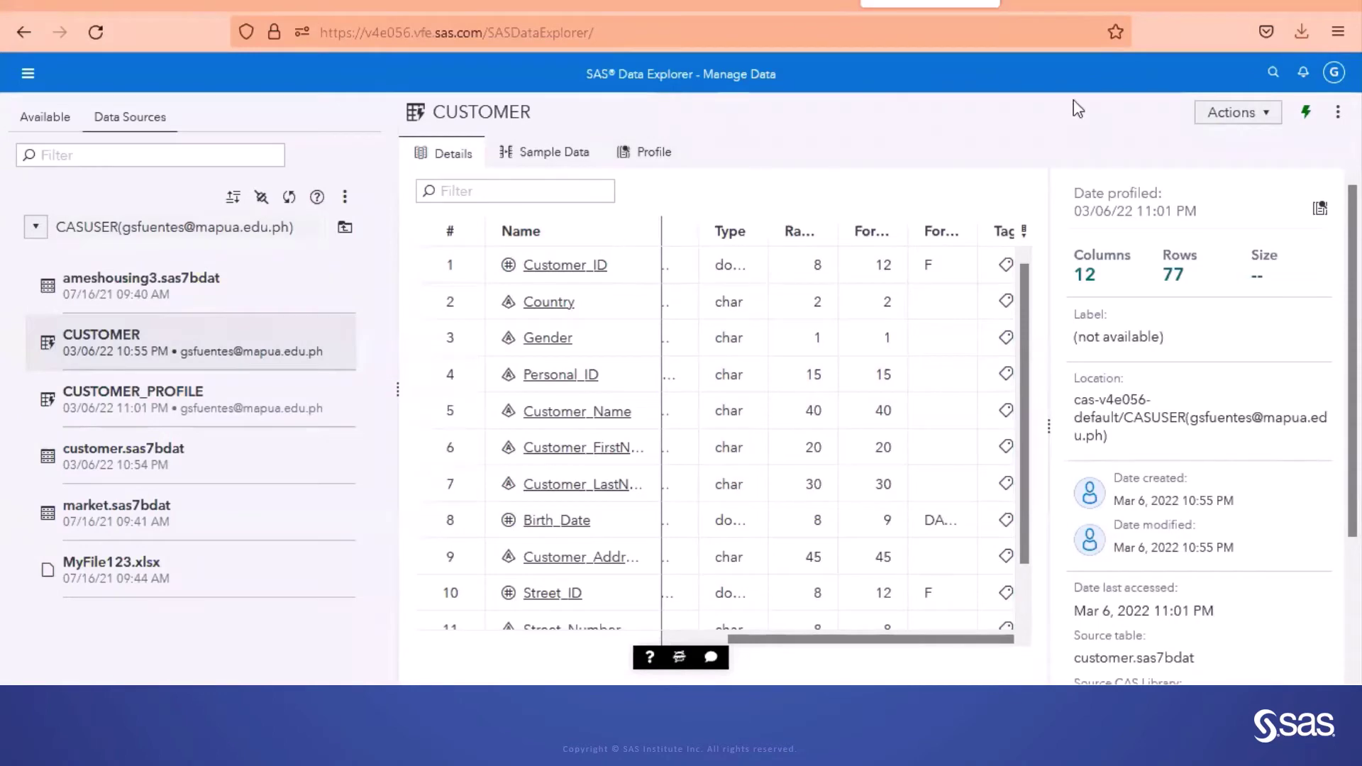
{"action": "left_click", "coordinate": [549, 303]}
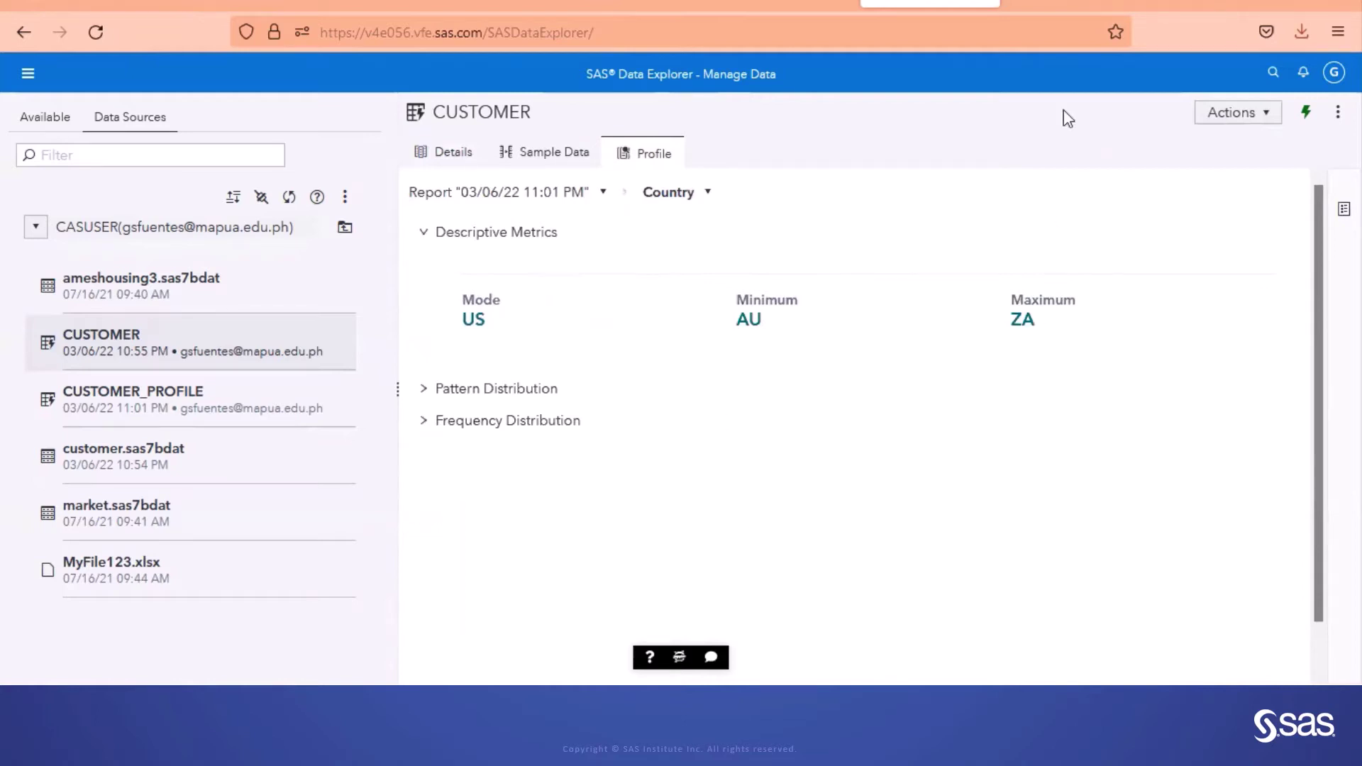
{"action": "scroll", "coordinate": [1063, 110], "scroll_direction": "down", "scroll_amount": 1}
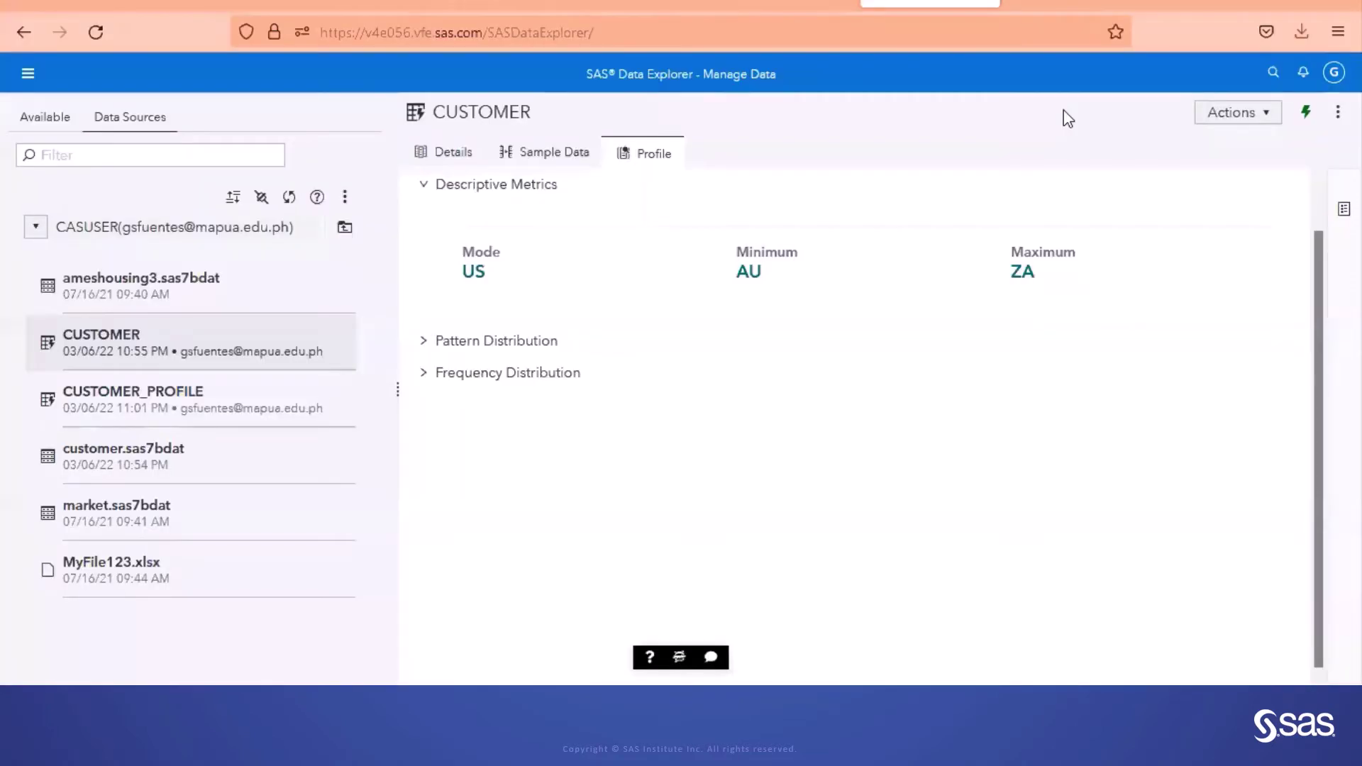
{"action": "left_click", "coordinate": [552, 378]}
{"action": "scroll", "coordinate": [705, 426], "scroll_direction": "down", "scroll_amount": 3}
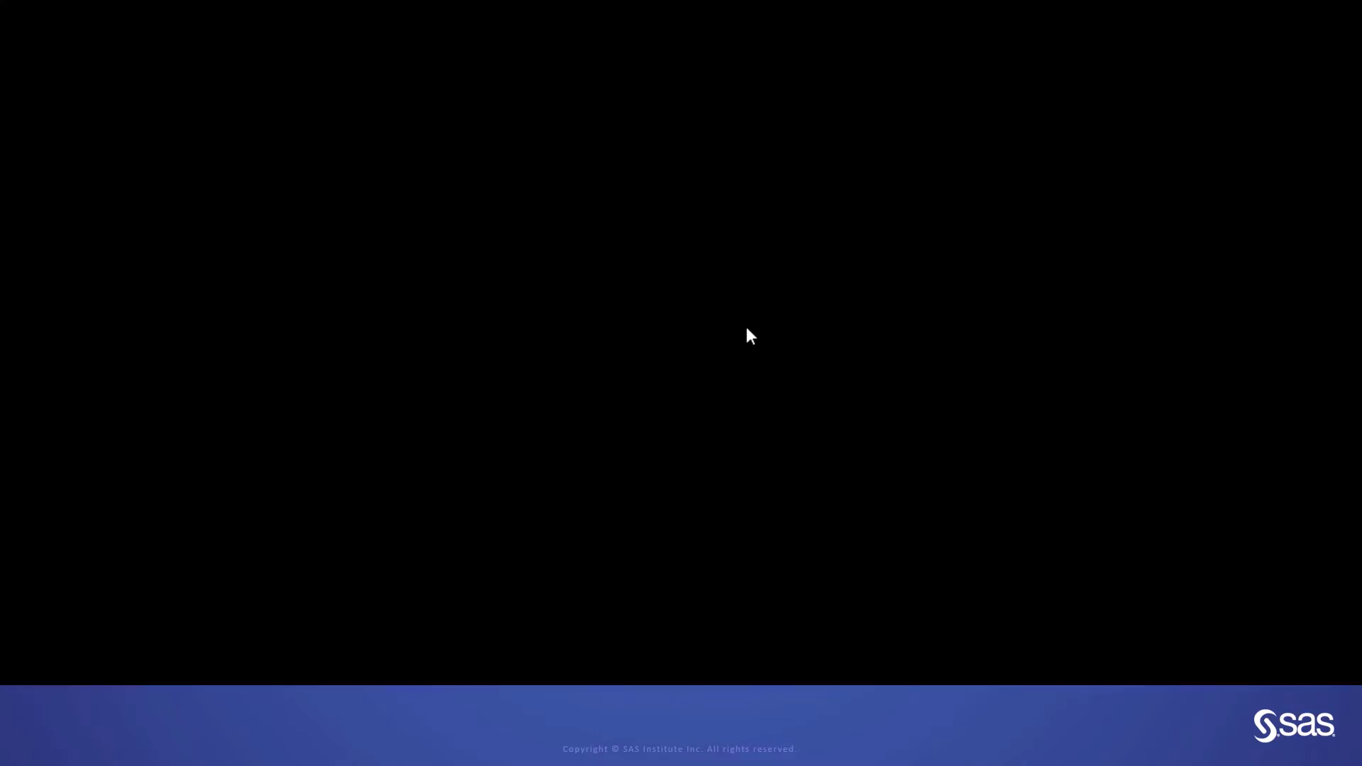
{"action": "mouse_move", "coordinate": [663, 495]}
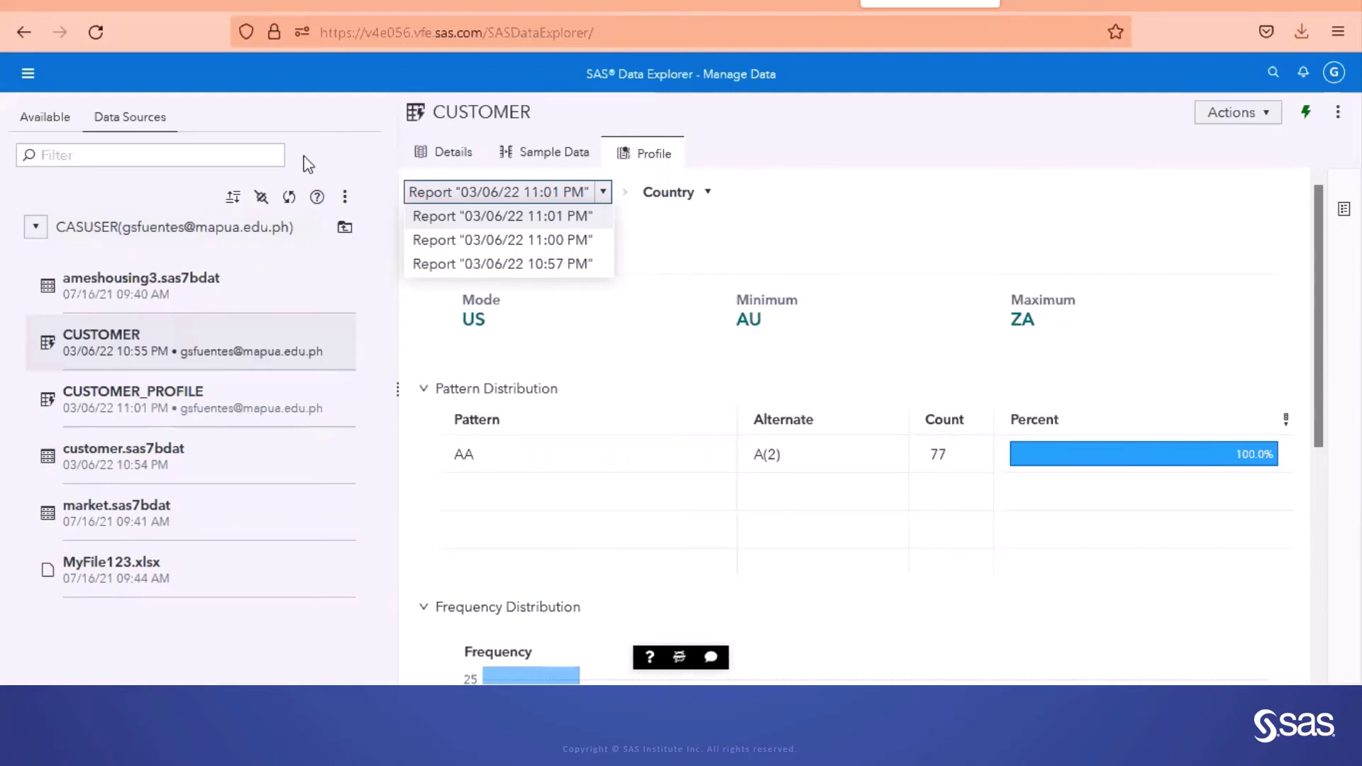
Step: Refresh the CASUSER library and review the loaded CUSTOMER table's details, including its location, dates, source table and encoding
{"action": "left_click", "coordinate": [290, 198]}
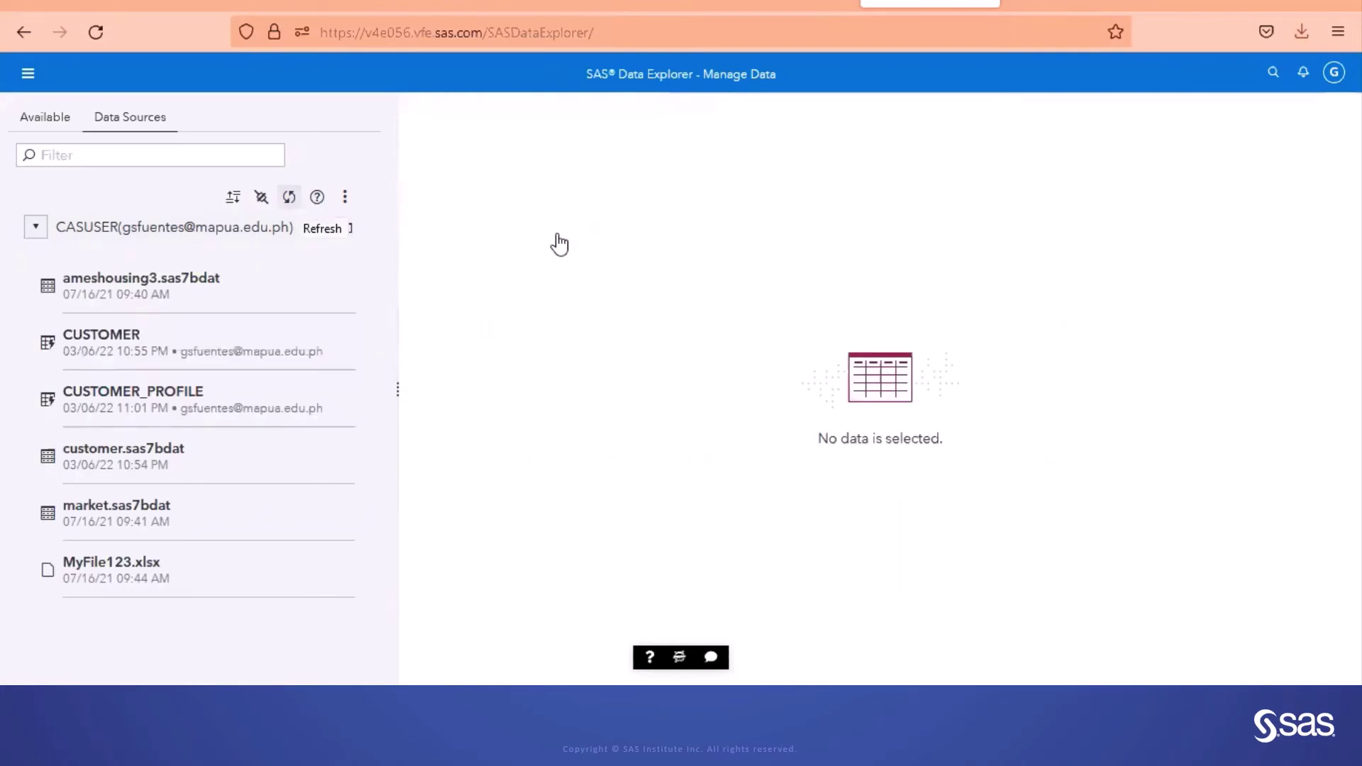
{"action": "left_click", "coordinate": [236, 335]}
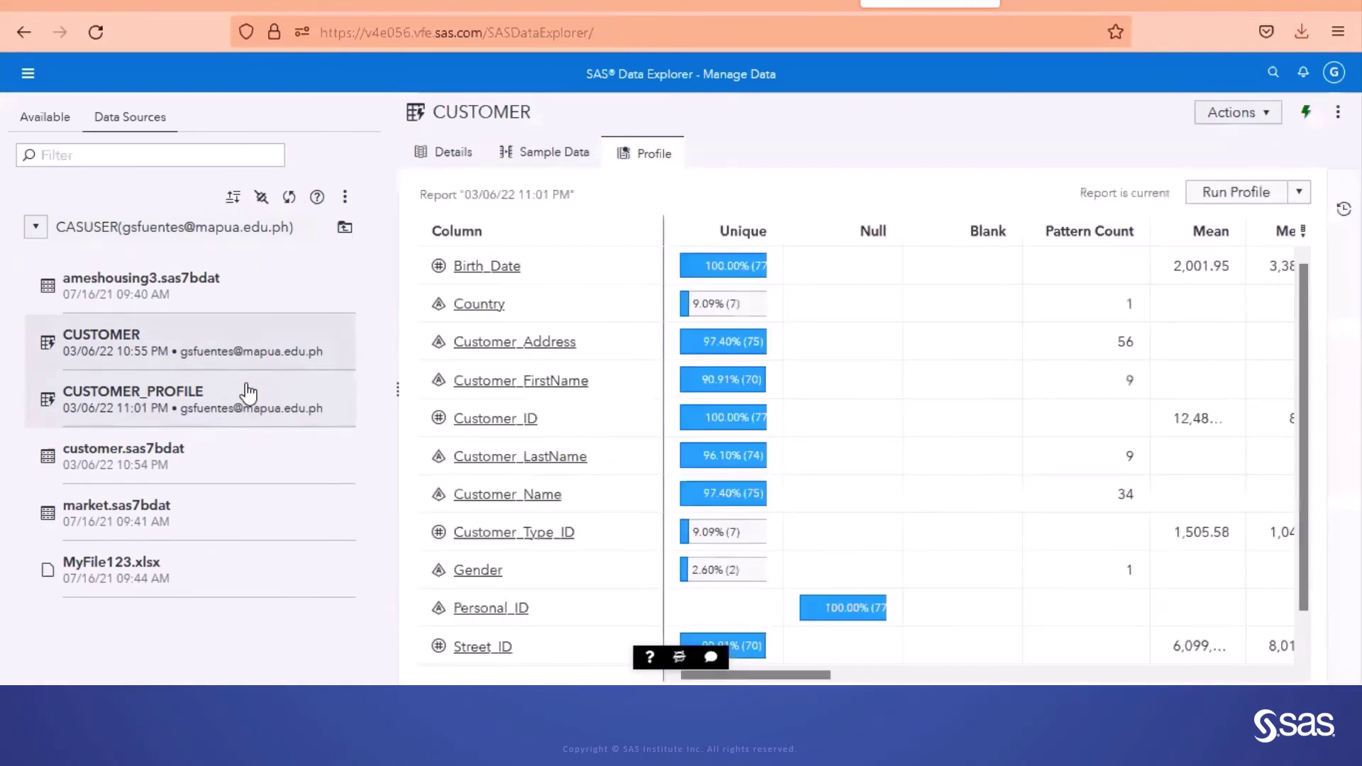
{"action": "left_click", "coordinate": [466, 158]}
{"action": "scroll", "coordinate": [709, 284], "scroll_direction": "right", "scroll_amount": 2}
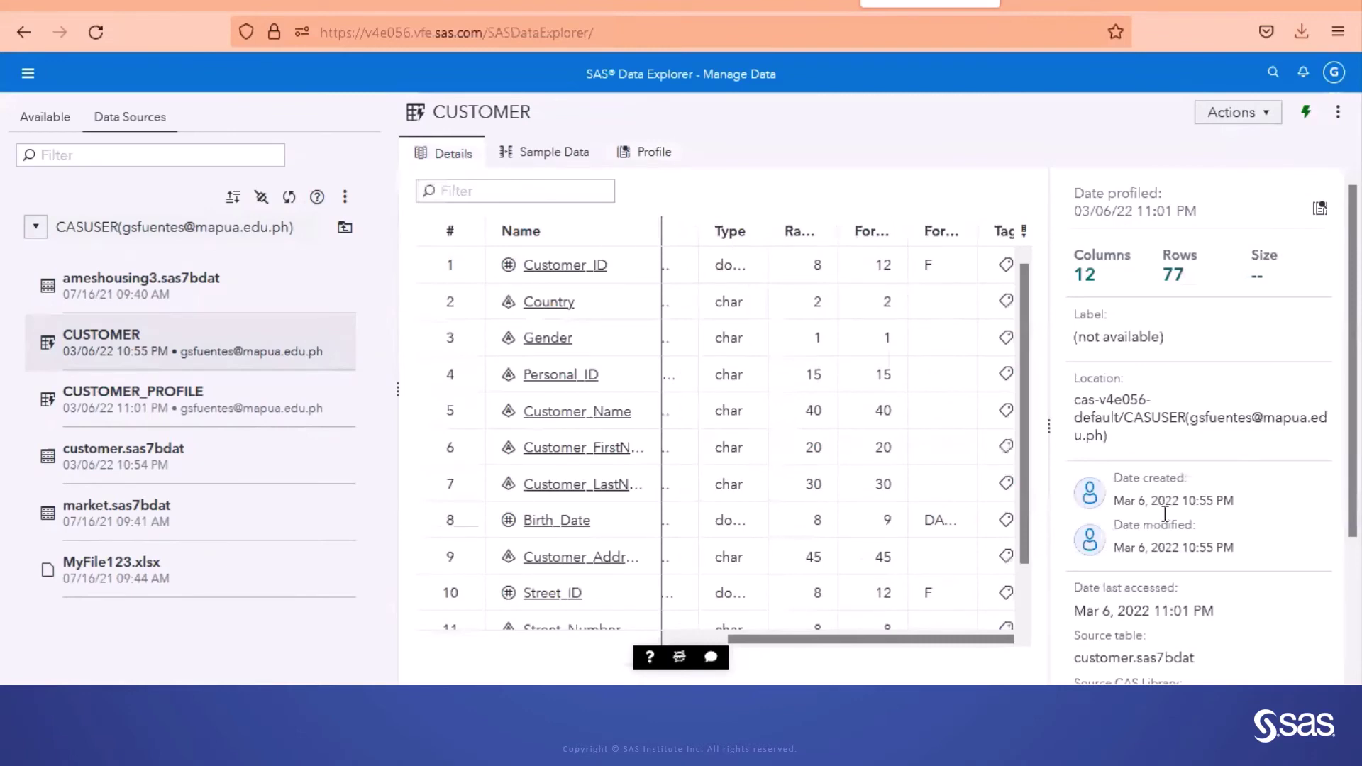
{"action": "scroll", "coordinate": [1164, 554], "scroll_direction": "down", "scroll_amount": 3}
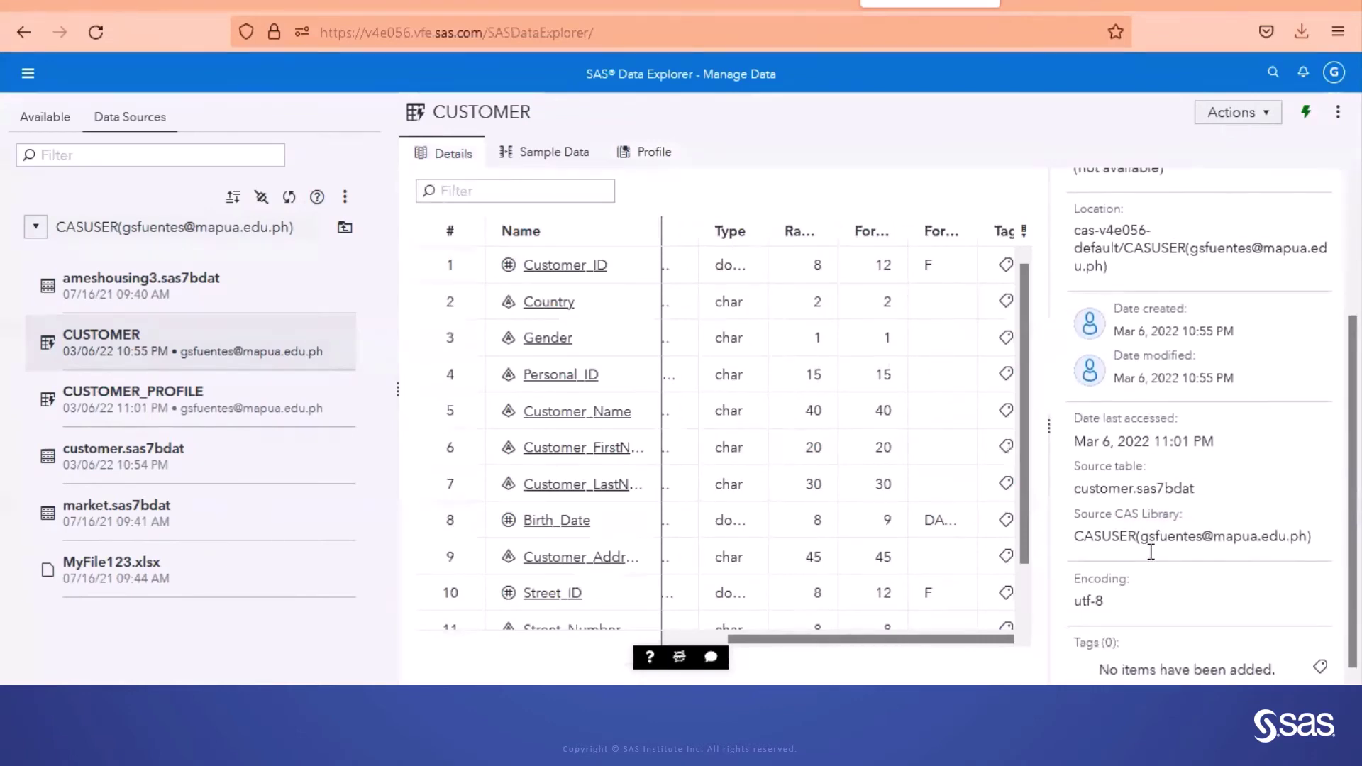
{"action": "scroll", "coordinate": [1152, 552], "scroll_direction": "up", "scroll_amount": 3}
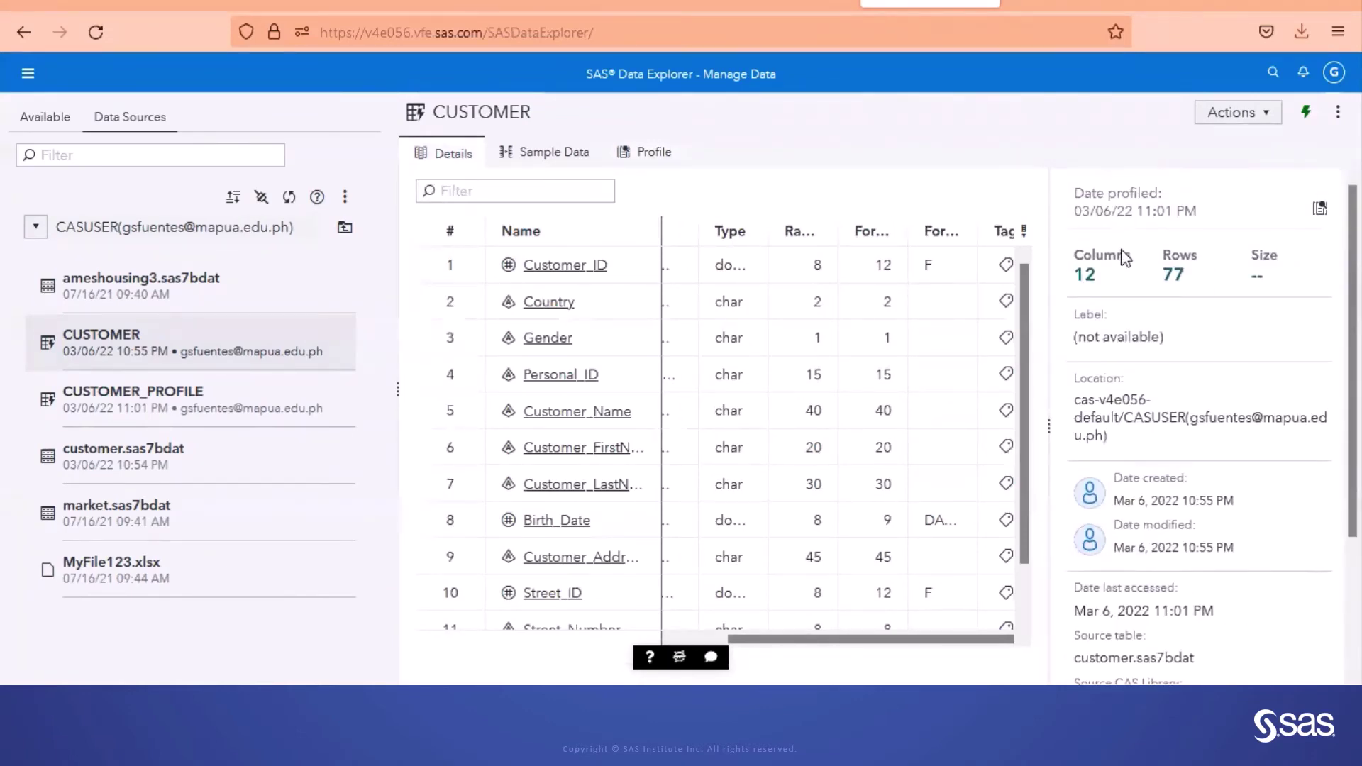